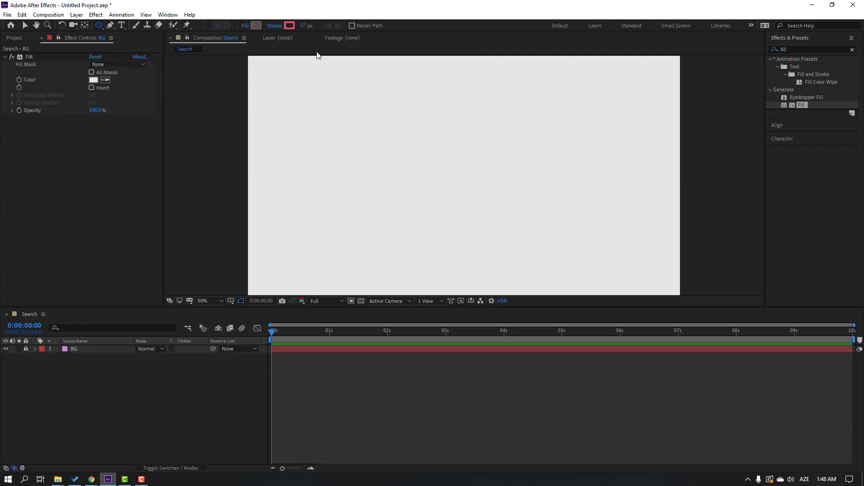
Set the shape stroke to a pinkish red and draw a small unfilled circle up and left of the composition's centre
{"action": "left_click", "coordinate": [289, 25]}
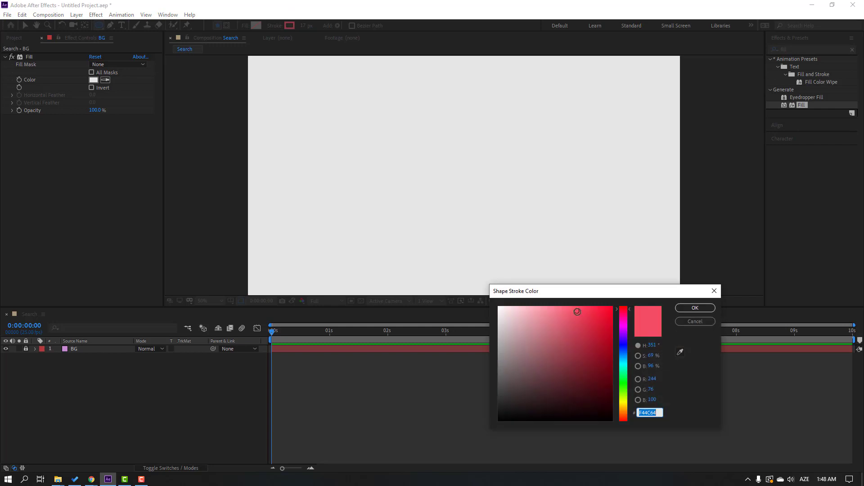
{"action": "left_click", "coordinate": [578, 314]}
{"action": "left_click_drag", "start_coordinate": [578, 314], "coordinate": [574, 313]}
{"action": "left_click", "coordinate": [697, 308]}
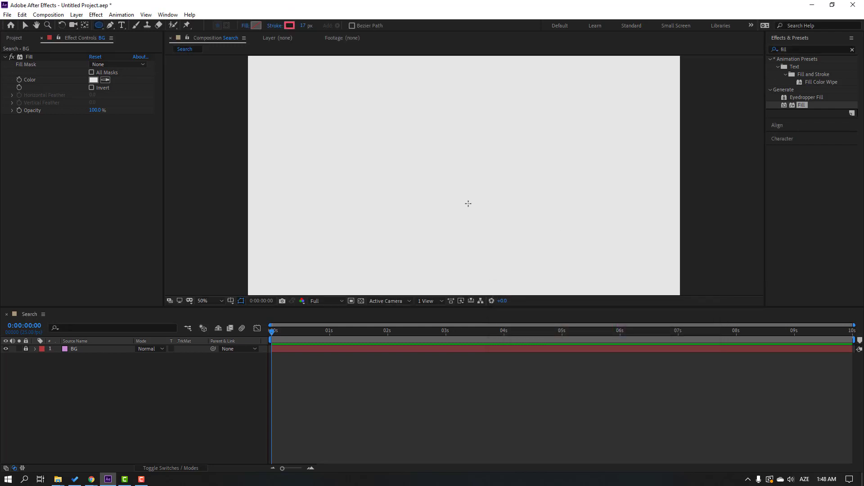
{"action": "mouse_move", "coordinate": [425, 147]}
{"action": "left_mouse_down"}
{"action": "mouse_move", "coordinate": [449, 172]}
{"action": "mouse_move", "coordinate": [442, 164]}
{"action": "left_mouse_up"}
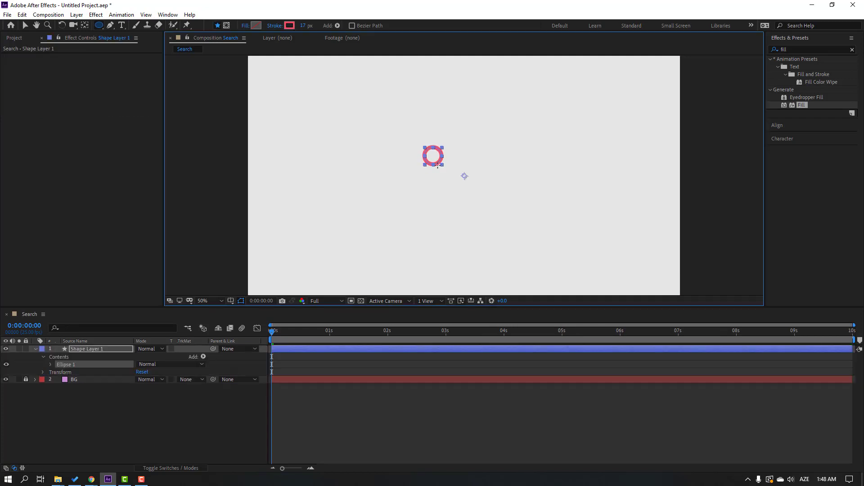
Set the circle's stroke width to 19 px and deselect it
{"action": "left_click", "coordinate": [25, 26]}
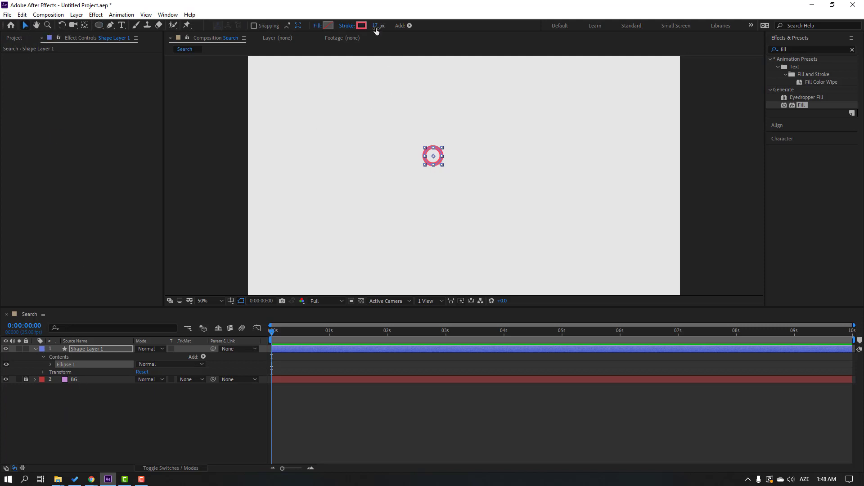
{"action": "type", "text": "19"}
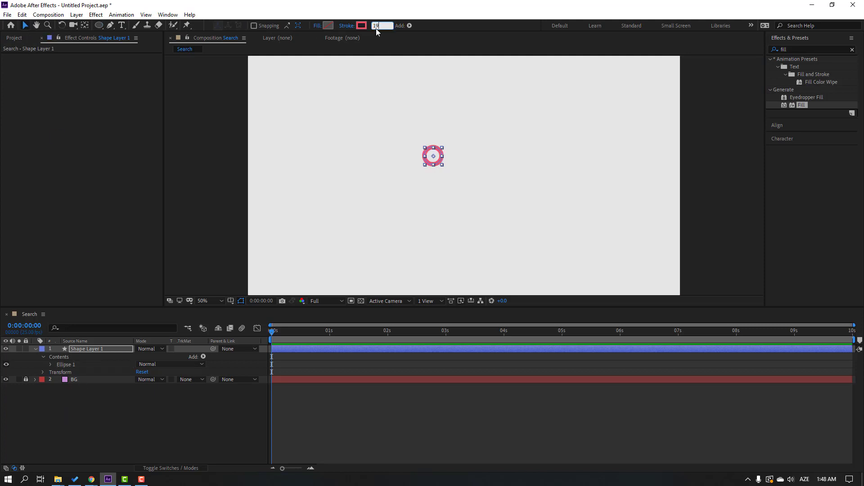
{"action": "left_click", "coordinate": [202, 401]}
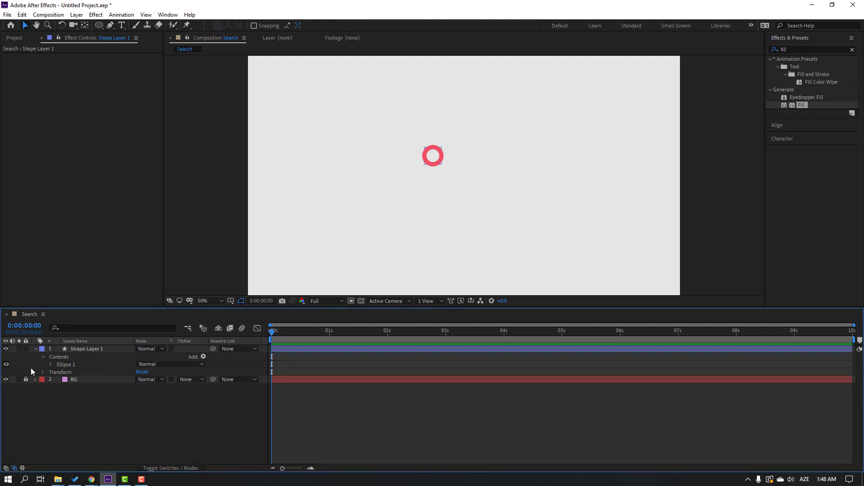
Rename the circle's shape layer to "Circle"
{"action": "left_click", "coordinate": [89, 348]}
{"action": "key", "text": "Return"}
{"action": "type", "text": "Cir"}
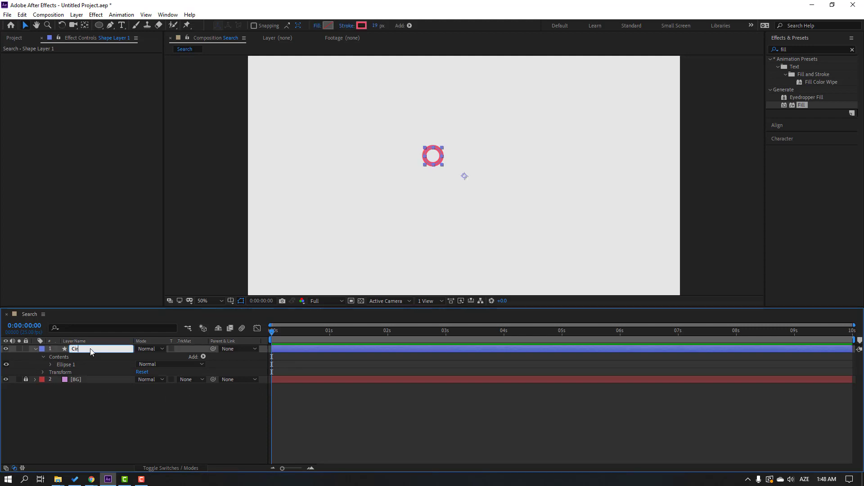
{"action": "type", "text": "cle"}
{"action": "key", "text": "Return"}
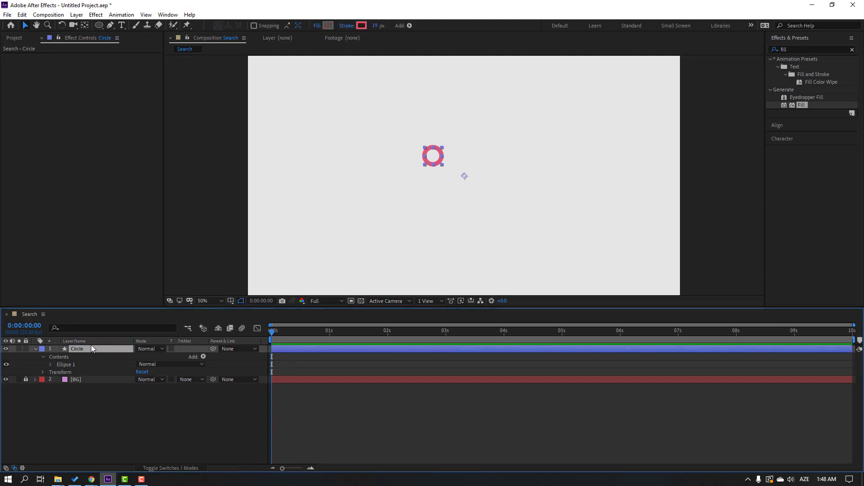
Move the Circle layer's anchor point to the centre of the ring
{"action": "left_click", "coordinate": [86, 28]}
{"action": "key", "text": "ctrl+alt+Home"}
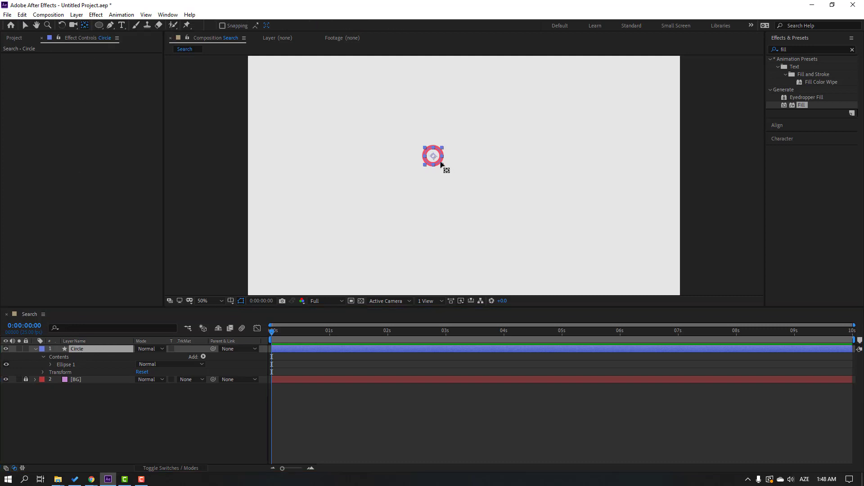
{"action": "left_click", "coordinate": [24, 25]}
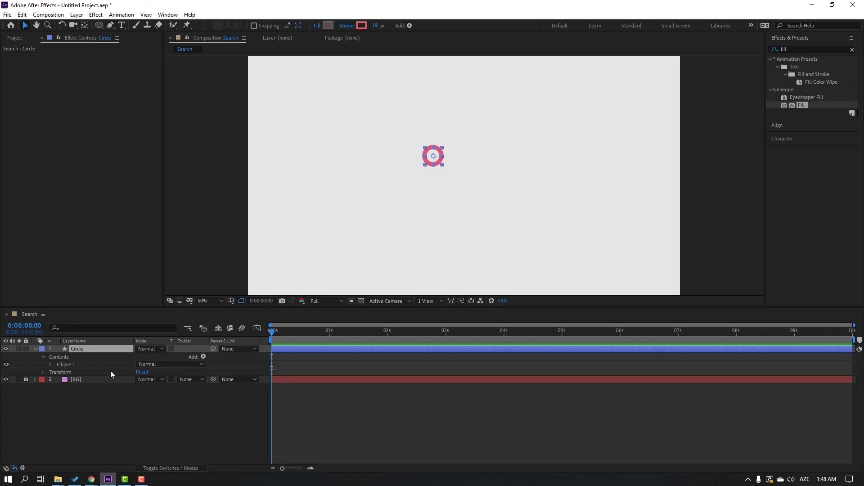
Add Trim Paths to the Circle layer and expand its properties
{"action": "left_click", "coordinate": [89, 352]}
{"action": "left_click", "coordinate": [410, 26]}
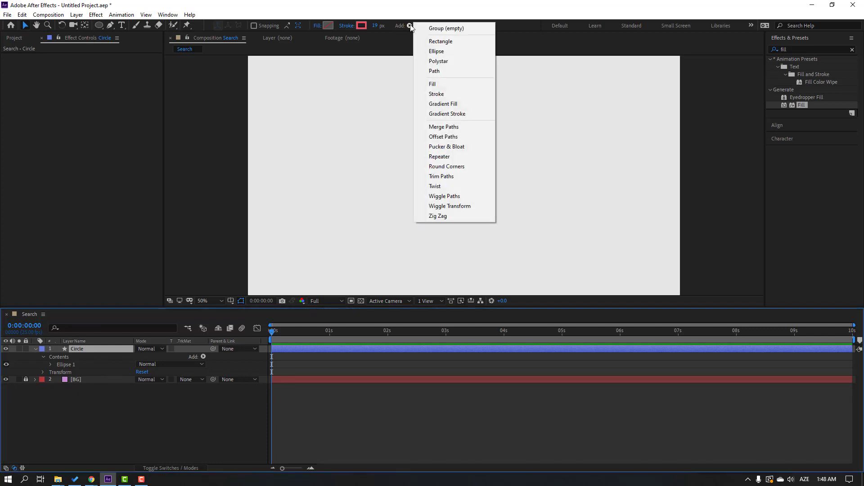
{"action": "left_click", "coordinate": [459, 176]}
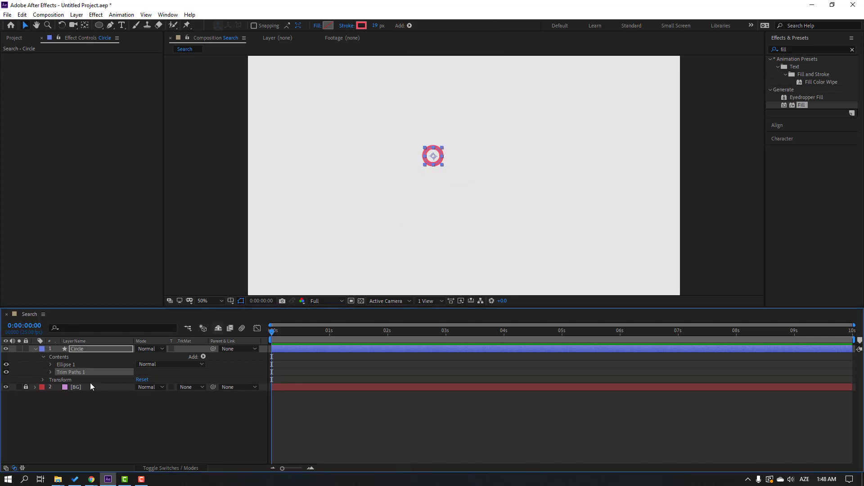
{"action": "left_click", "coordinate": [51, 373]}
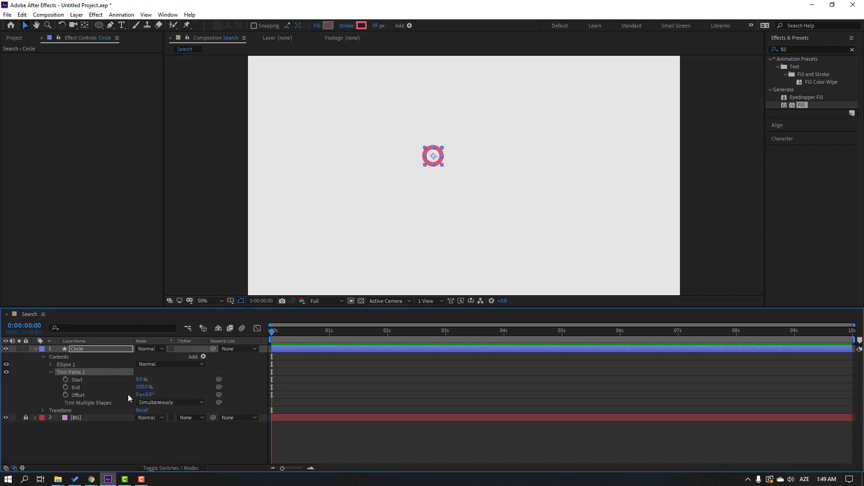
Keyframe the Circle's Trim Paths End from 0% at the first frame to 100% at 10 frames
{"action": "left_click", "coordinate": [140, 388]}
{"action": "type", "text": "0"}
{"action": "key", "text": "Return"}
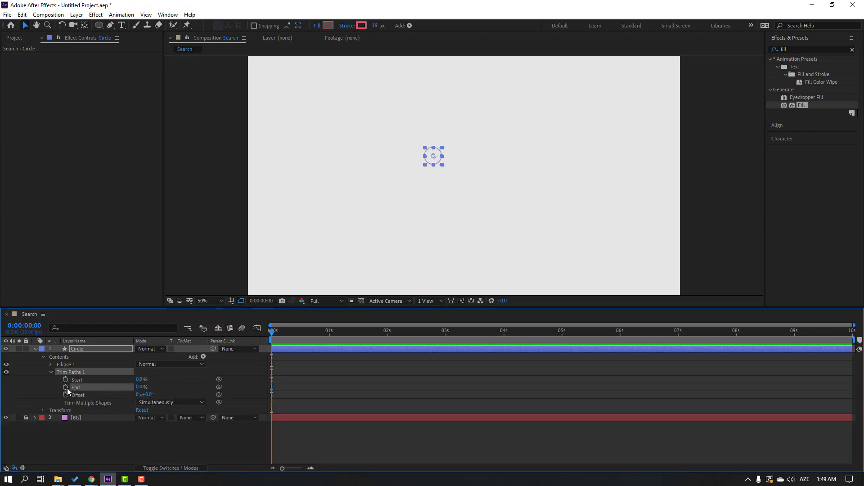
{"action": "left_click", "coordinate": [30, 328]}
{"action": "type", "text": "+"}
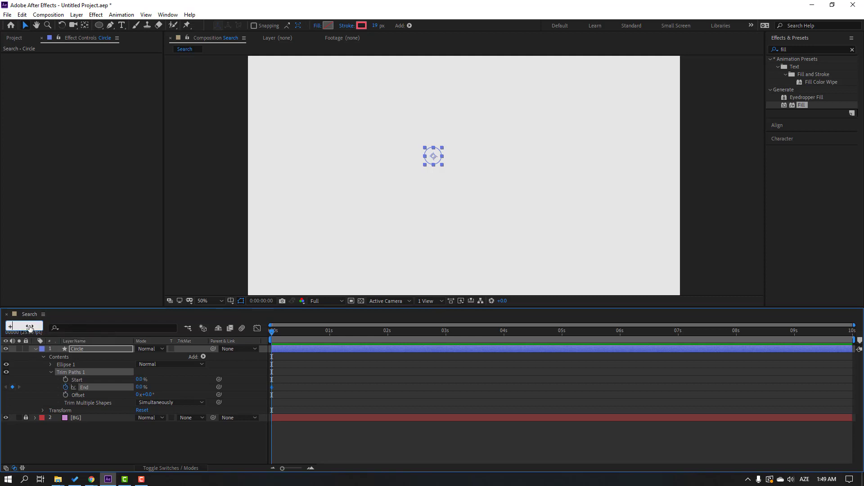
{"action": "type", "text": "10"}
{"action": "key", "text": "Return"}
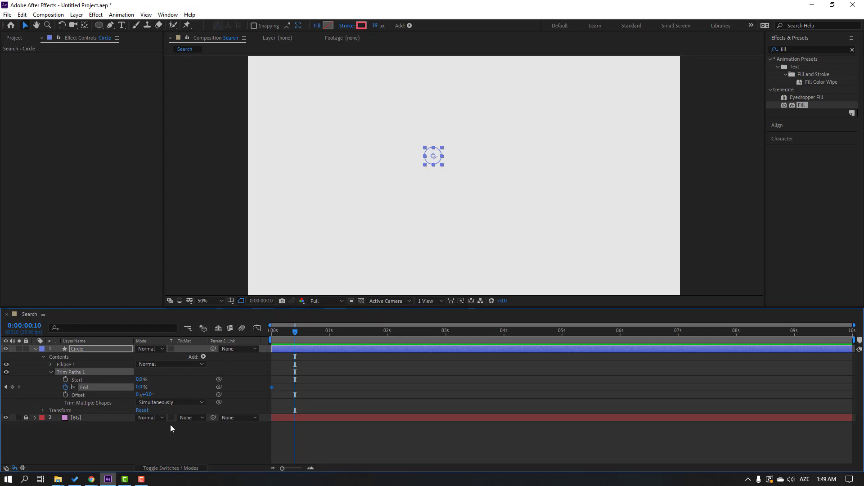
{"action": "left_click", "coordinate": [139, 387]}
{"action": "type", "text": "100"}
{"action": "key", "text": "Return"}
Apply Easy Ease to both End keyframes of the Circle's Trim Paths
{"action": "mouse_move", "coordinate": [333, 380]}
{"action": "left_mouse_down"}
{"action": "mouse_move", "coordinate": [262, 390]}
{"action": "mouse_move", "coordinate": [270, 387]}
{"action": "left_mouse_up"}
{"action": "right_click", "coordinate": [272, 388]}
{"action": "mouse_move", "coordinate": [308, 379]}
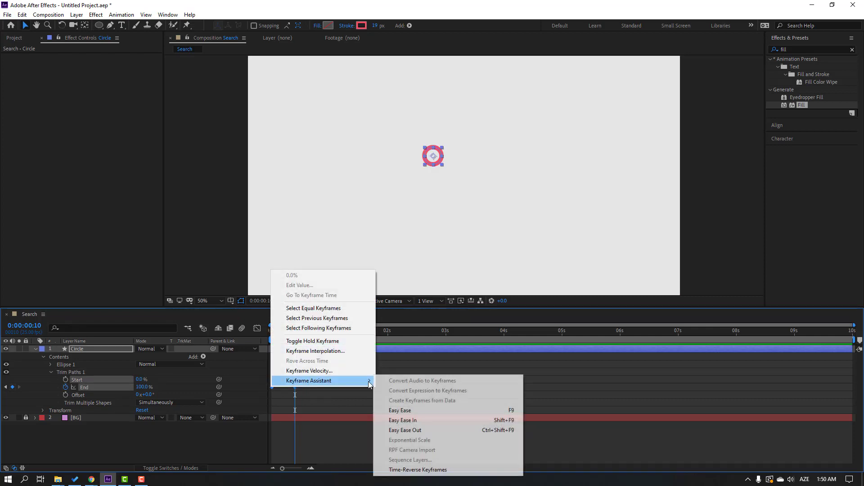
{"action": "left_click", "coordinate": [412, 410]}
Preview the Circle's trim animation and examine the partly drawn ring up close at frame 5
{"action": "key", "text": "space"}
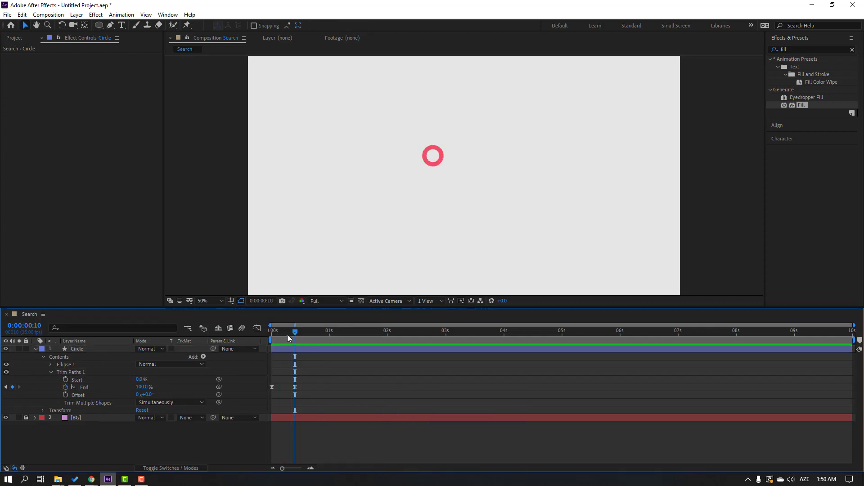
{"action": "mouse_move", "coordinate": [289, 338]}
{"action": "left_mouse_down"}
{"action": "mouse_move", "coordinate": [283, 331]}
{"action": "mouse_move", "coordinate": [295, 336]}
{"action": "mouse_move", "coordinate": [286, 330]}
{"action": "left_mouse_up"}
{"action": "key", "text": "period"}
{"action": "key", "text": "period"}
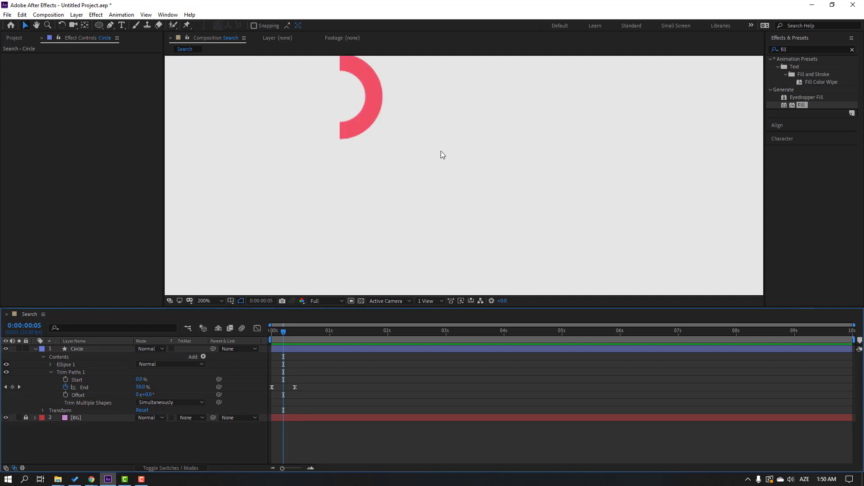
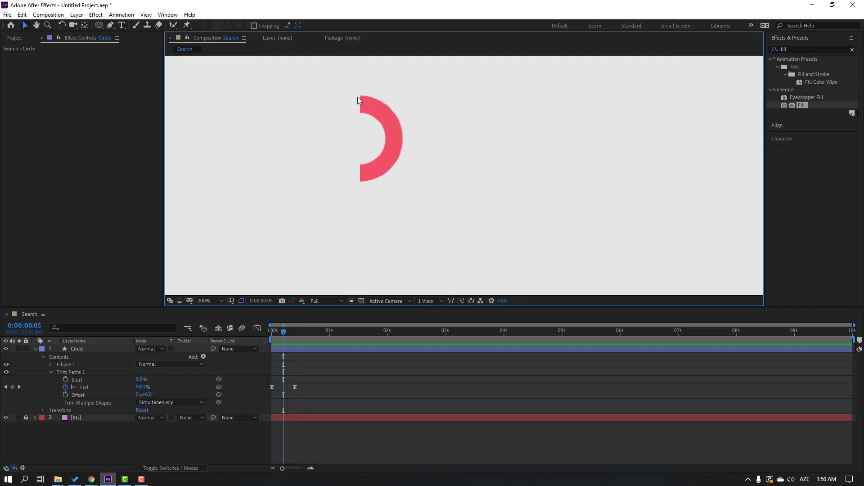
Set the Line Cap of the Circle's Ellipse 1 stroke to Round Cap, and collapse the layer's properties
{"action": "left_click", "coordinate": [49, 365]}
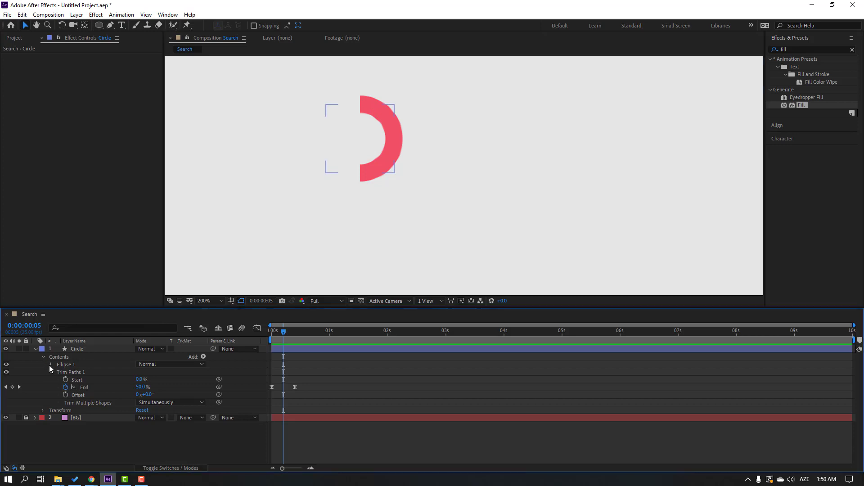
{"action": "left_click", "coordinate": [59, 380]}
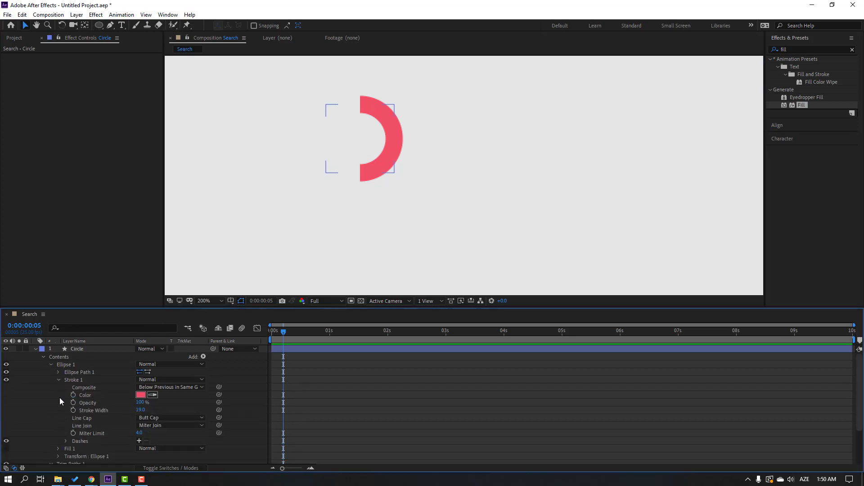
{"action": "left_click", "coordinate": [162, 419]}
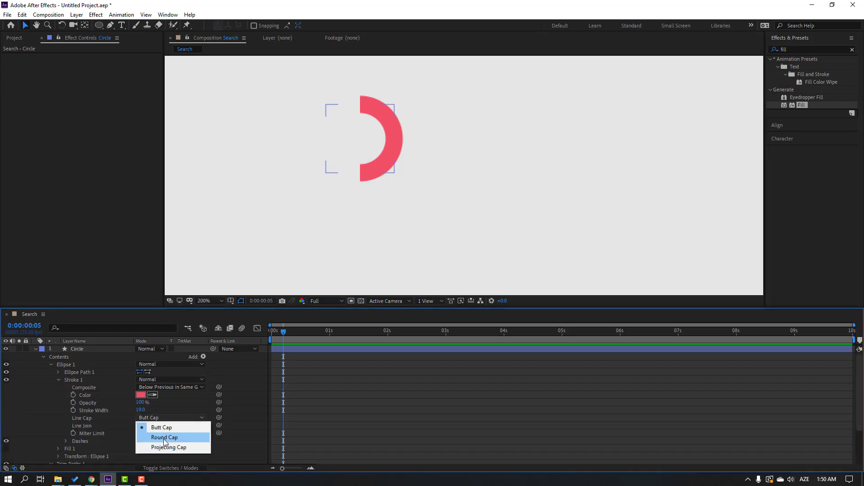
{"action": "left_click", "coordinate": [165, 437]}
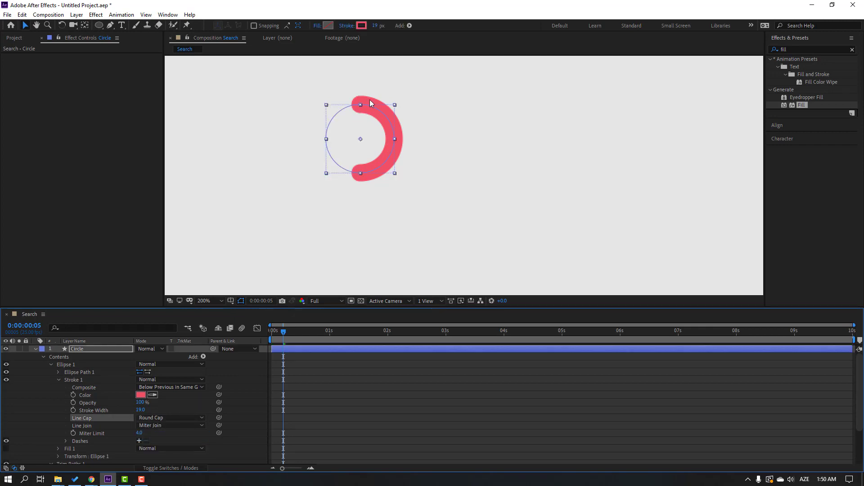
{"action": "left_click", "coordinate": [35, 350]}
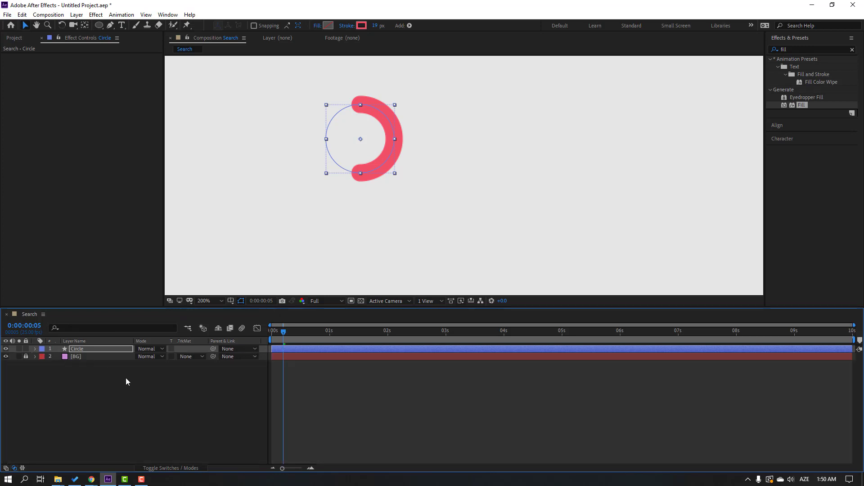
Center the Circle layer horizontally and vertically in the composition
{"action": "left_click", "coordinate": [106, 404]}
{"action": "scroll", "coordinate": [299, 225], "scroll_direction": "down", "scroll_amount": 4}
{"action": "left_click", "coordinate": [83, 353]}
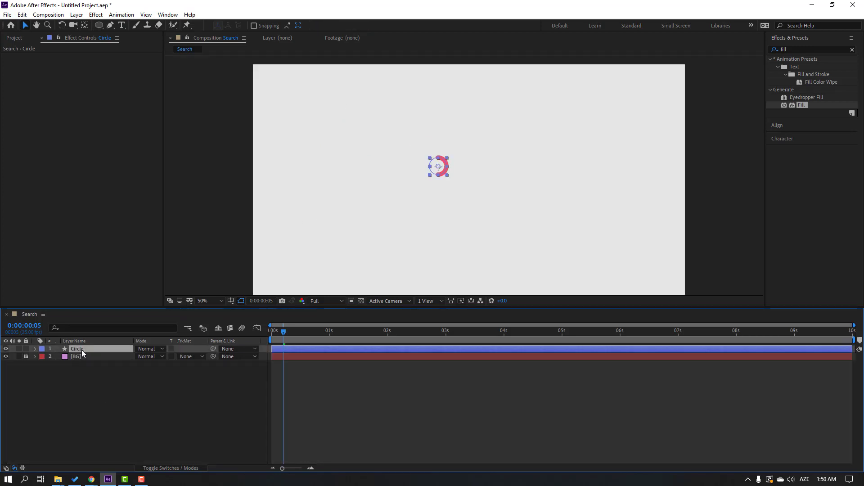
{"action": "left_click", "coordinate": [776, 127]}
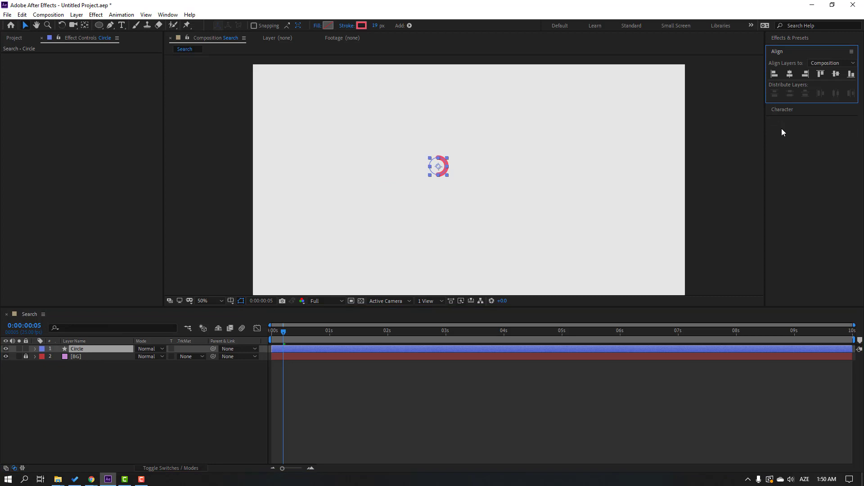
{"action": "left_click", "coordinate": [790, 75]}
{"action": "left_click", "coordinate": [833, 74]}
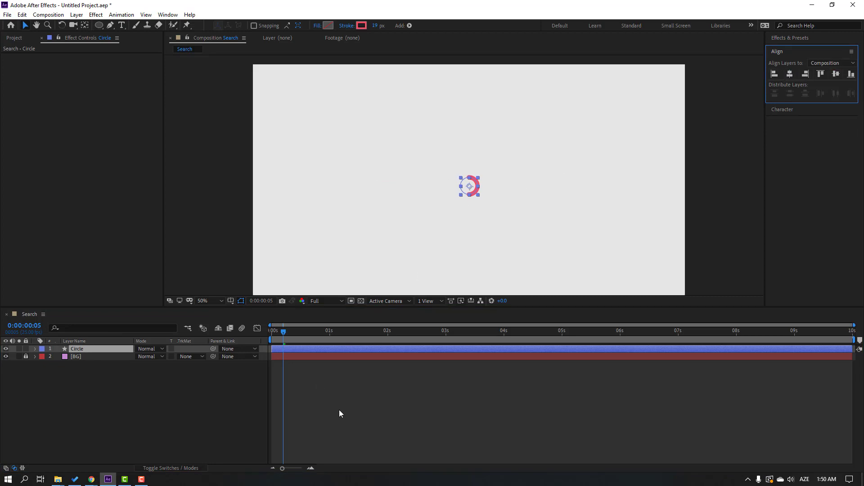
Reveal the Circle's End and Position properties, and keyframe Position at 960, 743 on the first frame
{"action": "key", "text": "u"}
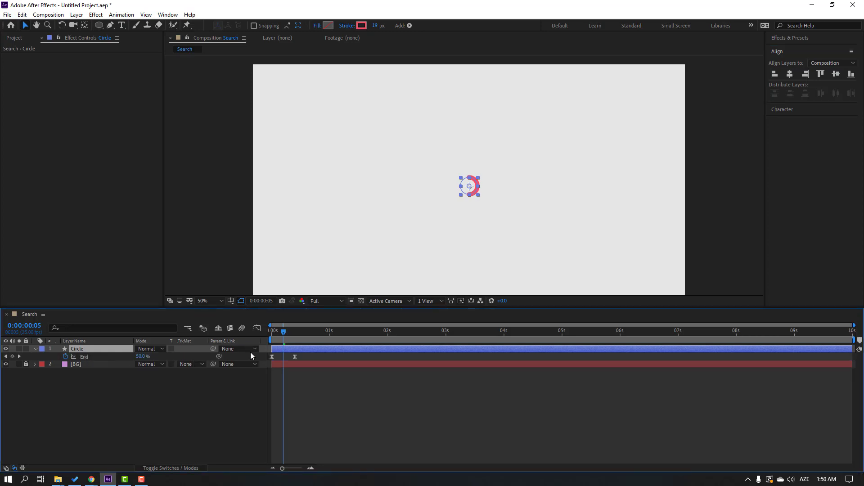
{"action": "key", "text": "shift+p"}
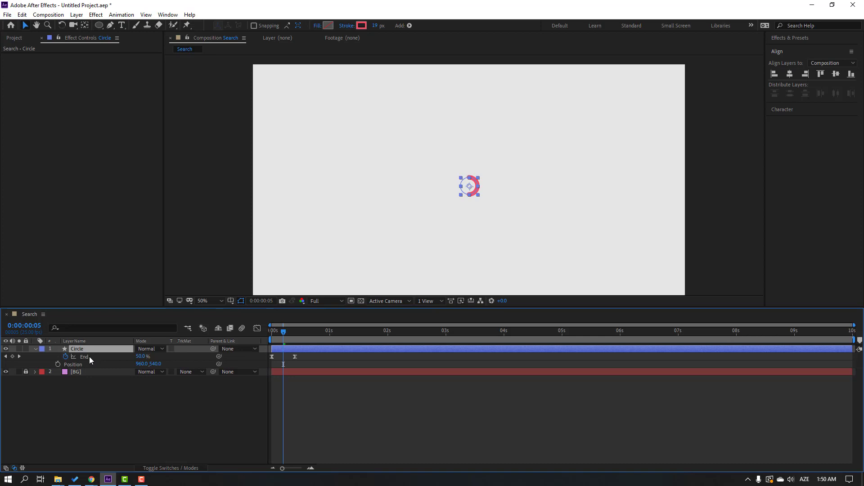
{"action": "left_click_drag", "start_coordinate": [293, 334], "coordinate": [261, 333]}
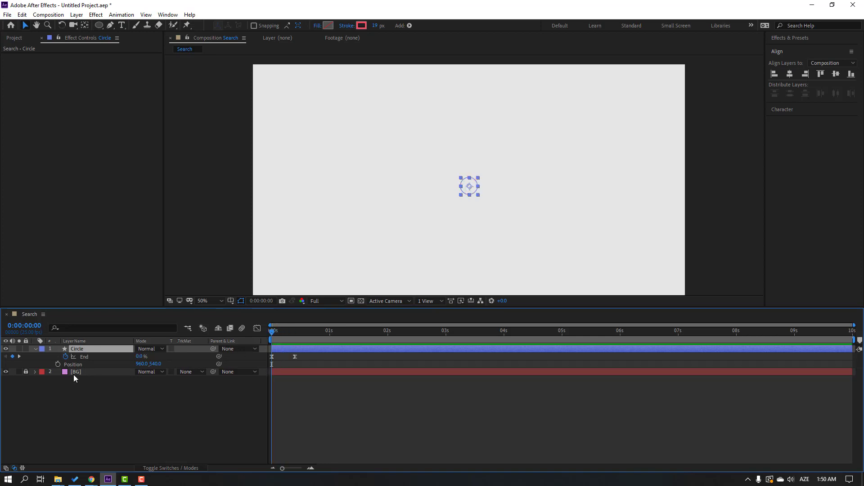
{"action": "left_click", "coordinate": [57, 365]}
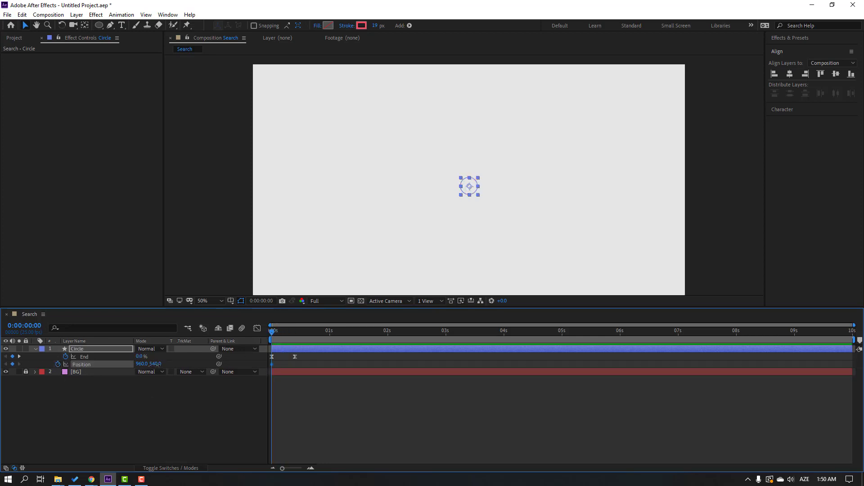
{"action": "left_click_drag", "start_coordinate": [155, 365], "coordinate": [262, 350]}
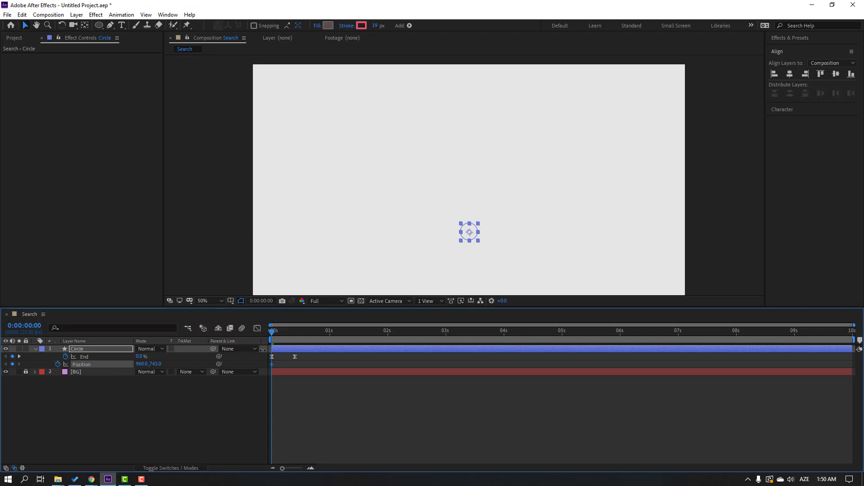
Raise the Circle at 10 frames by keyframing its Position at 960, 383
{"action": "key", "text": "k"}
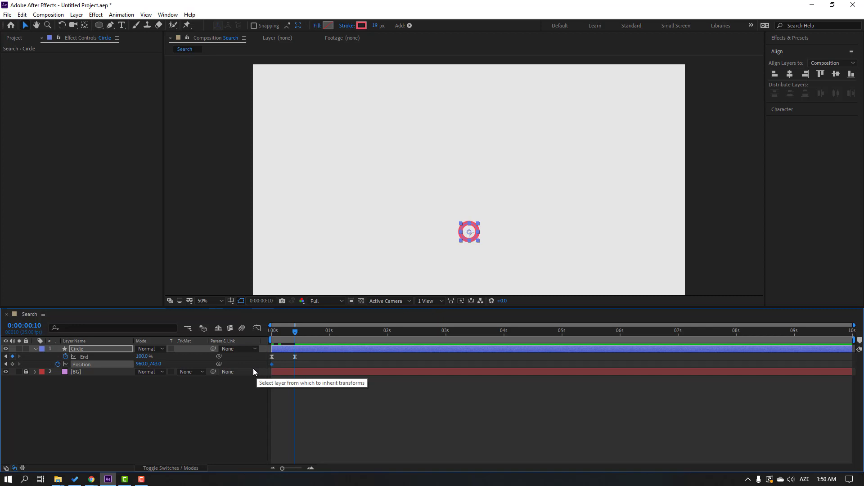
{"action": "left_click_drag", "start_coordinate": [155, 364], "coordinate": [8, 374]}
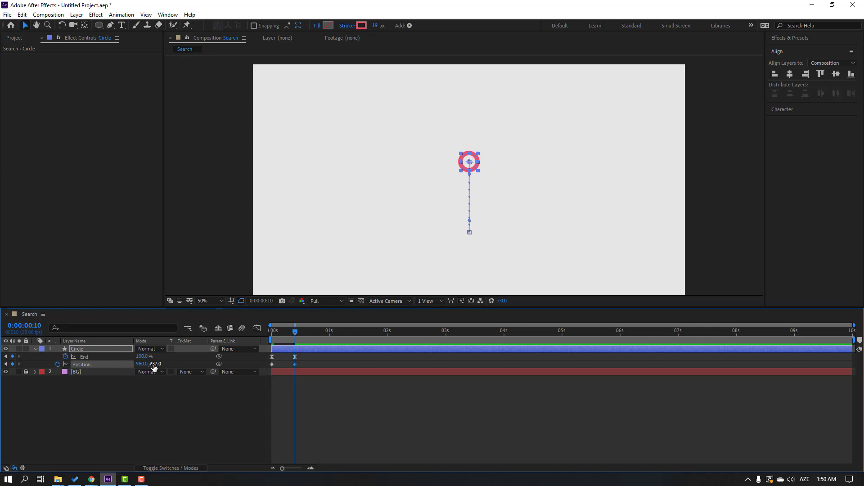
{"action": "left_click_drag", "start_coordinate": [154, 367], "coordinate": [221, 388]}
Add bouncing Position keyframes to the Circle at 20 frames (960, 537), 1:05 and 1:15 (960, 474), and preview the motion
{"action": "key", "text": "shift+Page_Down"}
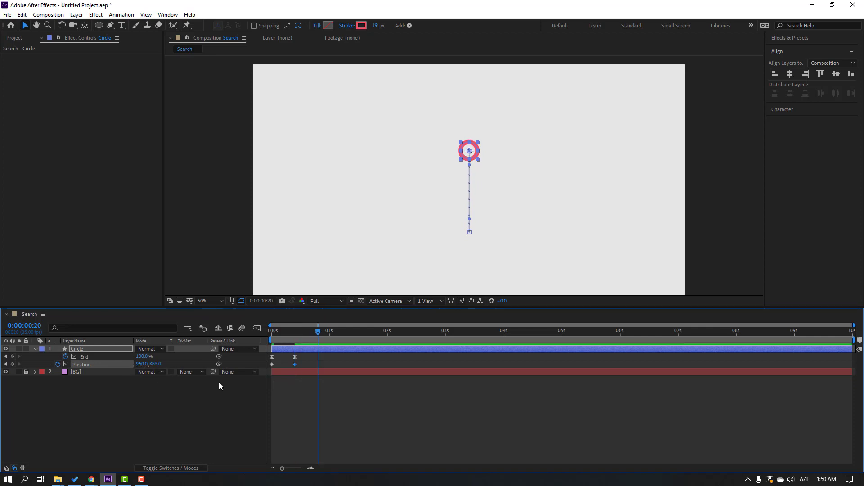
{"action": "left_click_drag", "start_coordinate": [155, 368], "coordinate": [235, 366]}
{"action": "key", "text": "shift+Page_Down"}
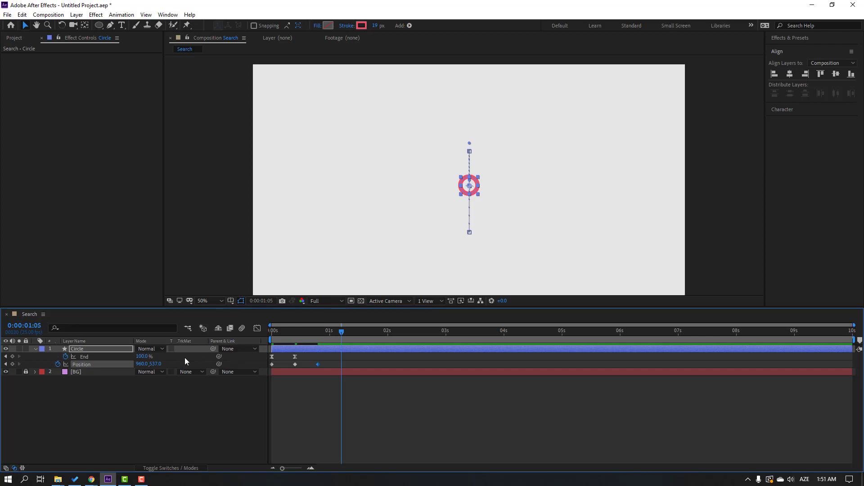
{"action": "mouse_move", "coordinate": [158, 368]}
{"action": "left_mouse_down"}
{"action": "mouse_move", "coordinate": [108, 367]}
{"action": "mouse_move", "coordinate": [174, 362]}
{"action": "left_mouse_up"}
{"action": "key", "text": "shift+Page_Down"}
{"action": "left_click", "coordinate": [442, 426]}
{"action": "key", "text": "space"}
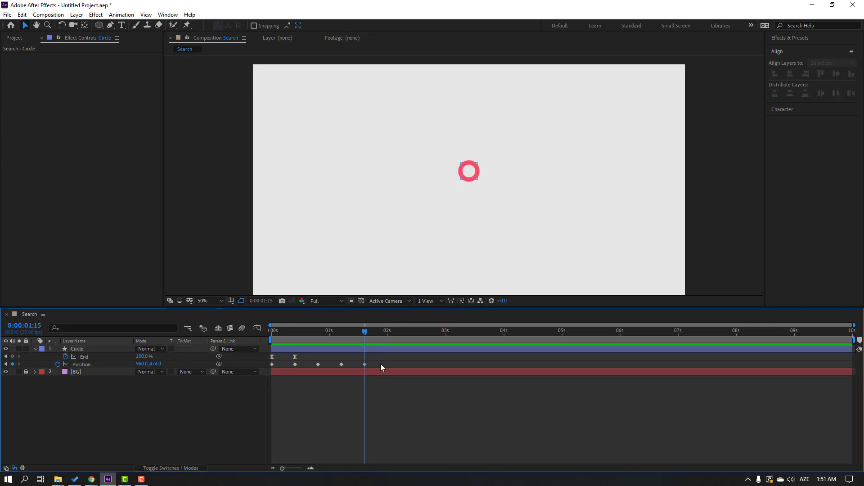
Apply Easy Ease to all five of the Circle's Position keyframes and preview the bounce
{"action": "left_click_drag", "start_coordinate": [383, 362], "coordinate": [270, 369]}
{"action": "right_click", "coordinate": [363, 366]}
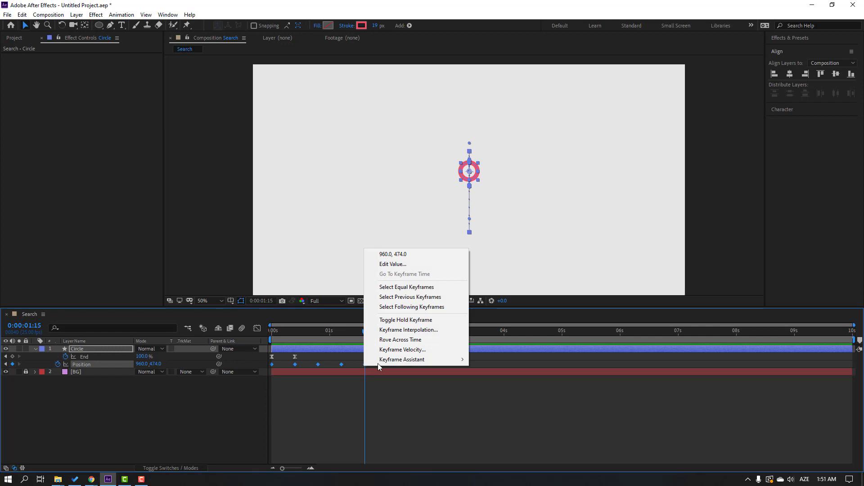
{"action": "mouse_move", "coordinate": [405, 360]}
{"action": "left_click", "coordinate": [494, 389]}
{"action": "left_click", "coordinate": [436, 421]}
{"action": "key", "text": "space"}
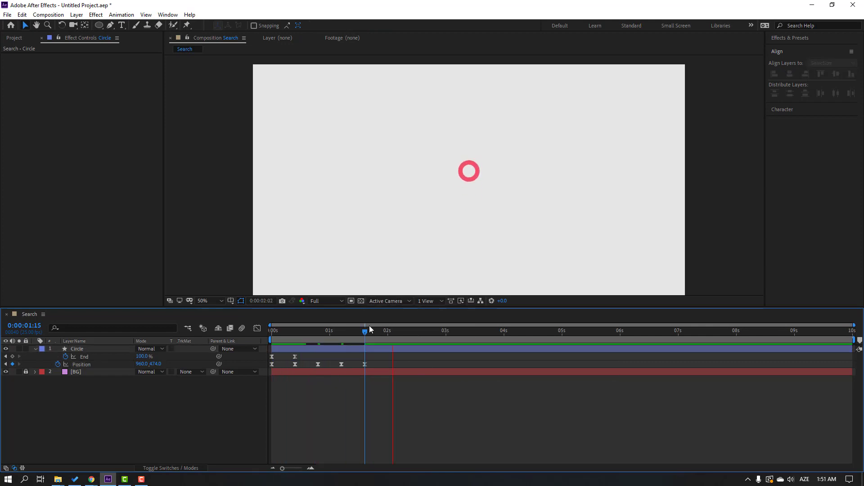
{"action": "key", "text": "space"}
Shift both Trim Paths End keyframes so the ring draws on from about frame 12 to frame 22
{"action": "mouse_move", "coordinate": [347, 337]}
{"action": "left_mouse_down"}
{"action": "mouse_move", "coordinate": [276, 343]}
{"action": "mouse_move", "coordinate": [282, 356]}
{"action": "mouse_move", "coordinate": [264, 358]}
{"action": "mouse_move", "coordinate": [323, 355]}
{"action": "left_mouse_up"}
{"action": "left_click_drag", "start_coordinate": [285, 333], "coordinate": [313, 335]}
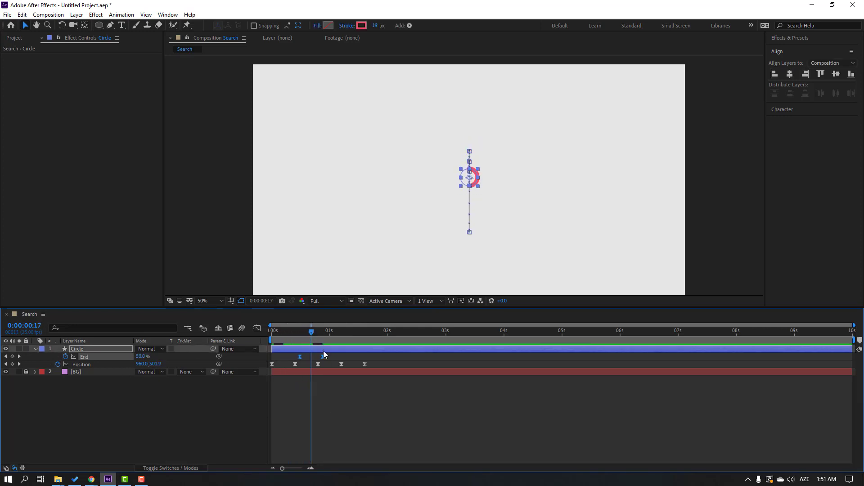
{"action": "left_click", "coordinate": [337, 367]}
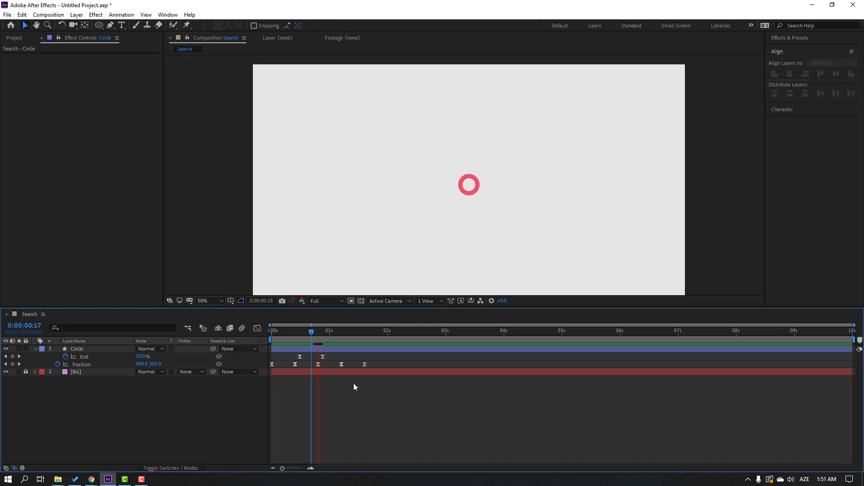
Move the first Trim Paths End keyframe back to the first frame and preview the animation
{"action": "left_click", "coordinate": [300, 357]}
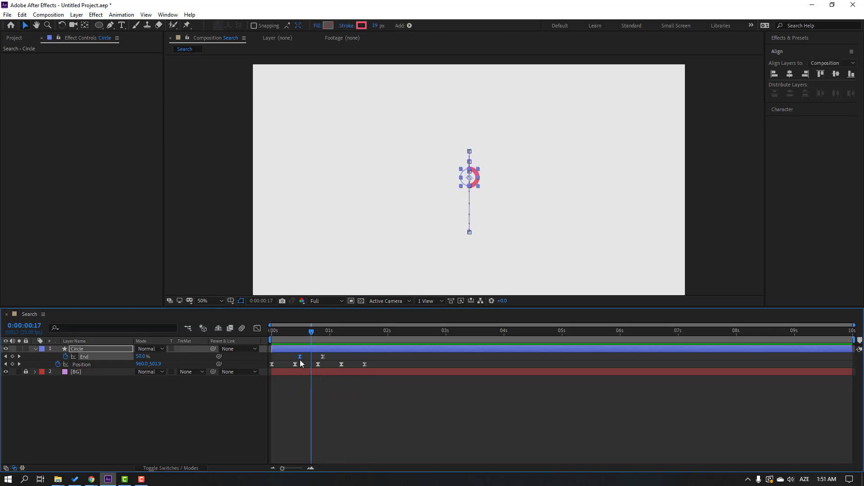
{"action": "left_click_drag", "start_coordinate": [300, 357], "coordinate": [274, 362]}
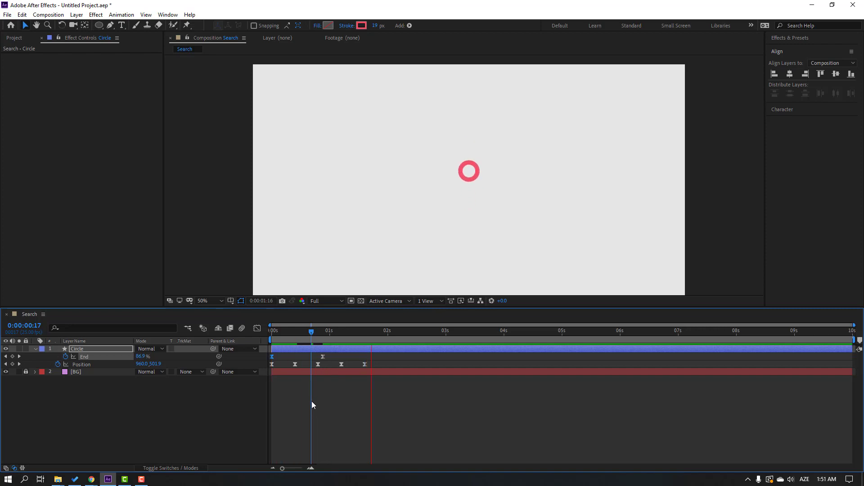
{"action": "key", "text": "space"}
Compress the last four Position keyframes so the bounce ends at about 1:07, and preview it
{"action": "left_click_drag", "start_coordinate": [379, 366], "coordinate": [292, 369]}
{"action": "left_click_drag", "start_coordinate": [364, 365], "coordinate": [346, 366]}
{"action": "key", "text": "space"}
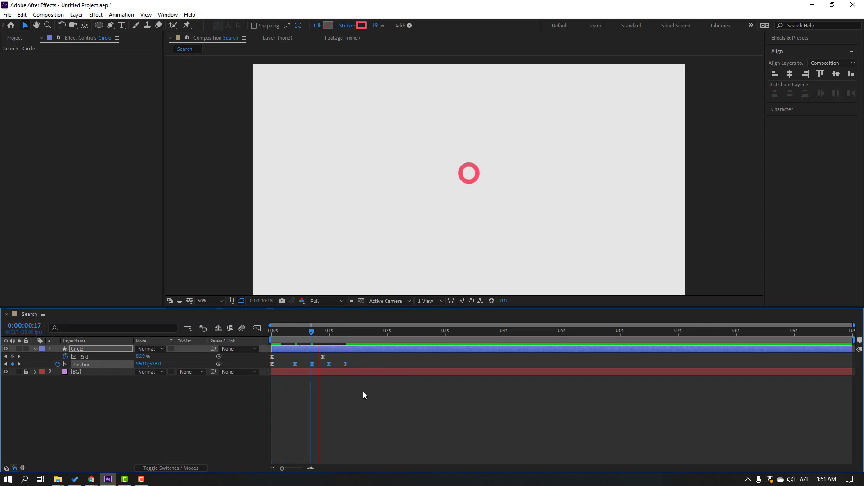
{"action": "key", "text": "space"}
Retime the Trim Paths End keyframes to run from about frame 4 to 1:01, and preview the result
{"action": "left_click", "coordinate": [327, 357]}
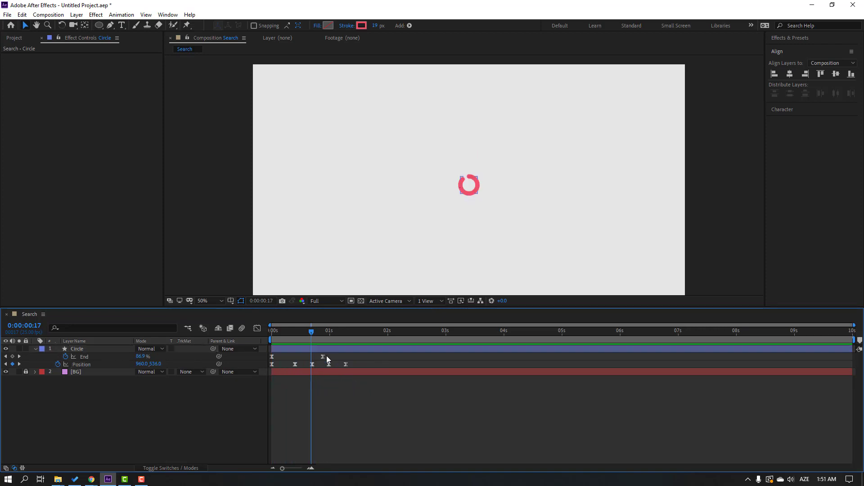
{"action": "left_click_drag", "start_coordinate": [323, 356], "coordinate": [332, 357]}
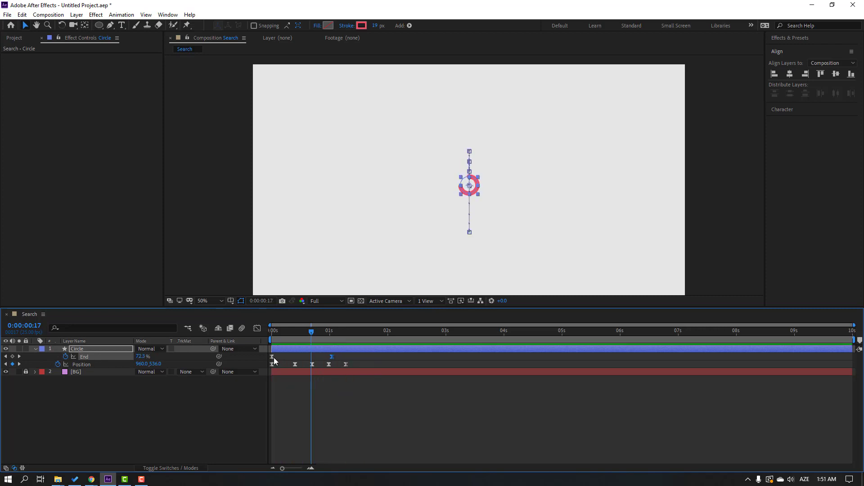
{"action": "left_click_drag", "start_coordinate": [274, 357], "coordinate": [283, 357]}
{"action": "key", "text": "space"}
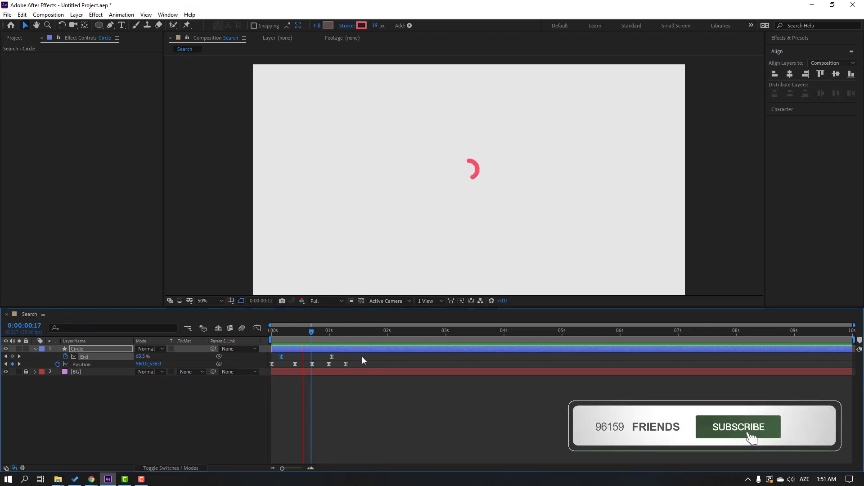
Expand all of the Circle's properties and keyframe the Trim Paths Start at 0% at 1:15
{"action": "left_click_drag", "start_coordinate": [334, 334], "coordinate": [369, 333]}
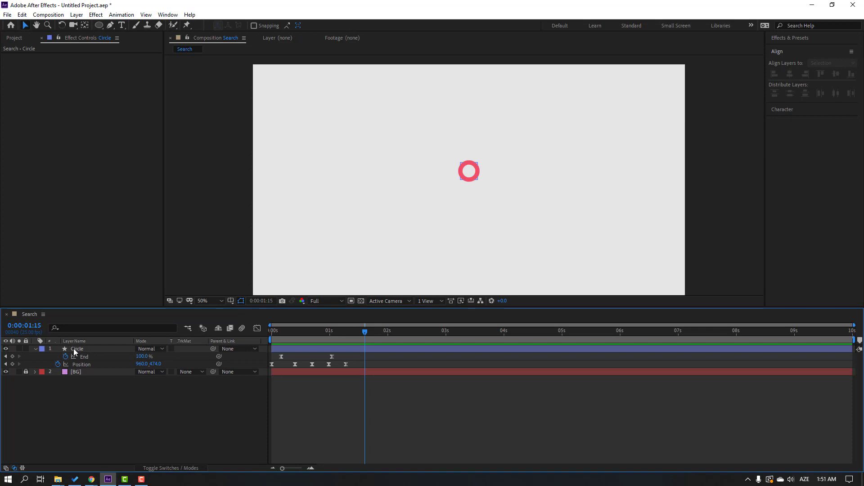
{"action": "left_click", "coordinate": [74, 349]}
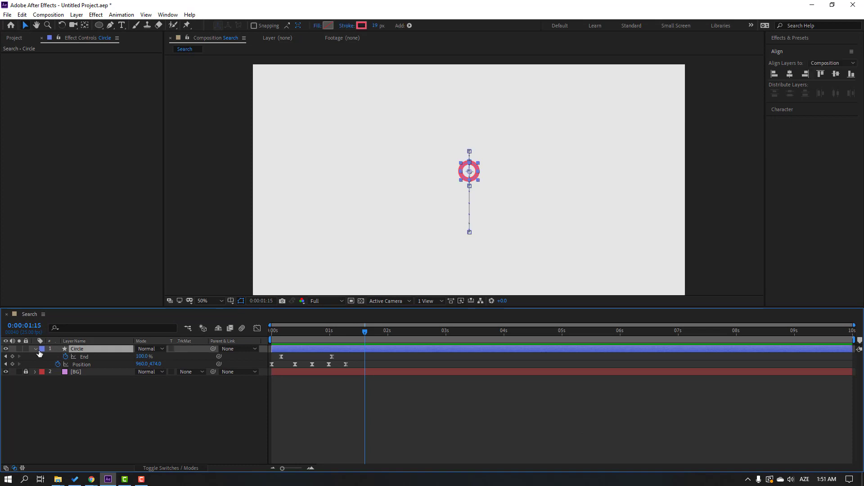
{"action": "left_click", "coordinate": [37, 350]}
{"action": "left_click", "coordinate": [36, 350]}
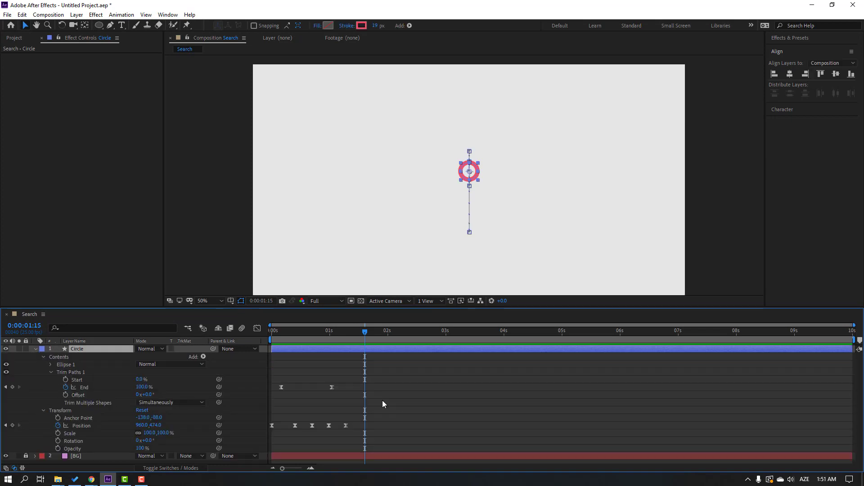
{"action": "left_click", "coordinate": [66, 380]}
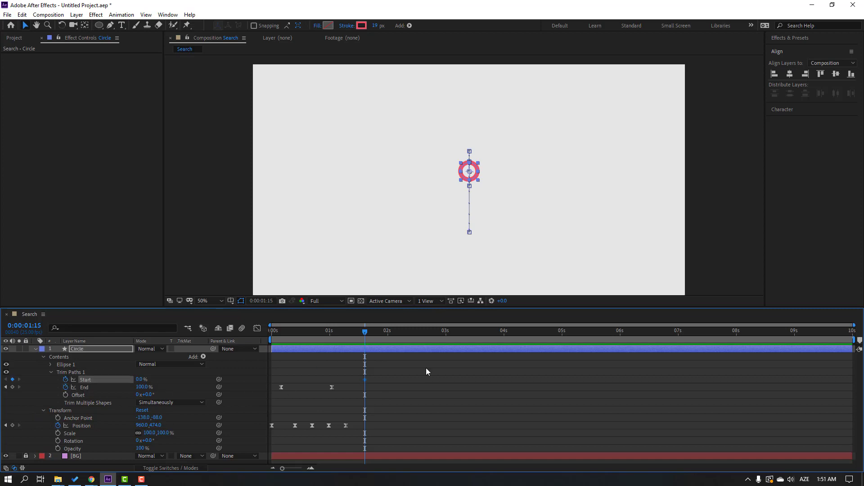
Set the Trim Paths Start to 100% at 2:06 and scrub through the ring's disappearance
{"action": "left_click_drag", "start_coordinate": [371, 331], "coordinate": [402, 334]}
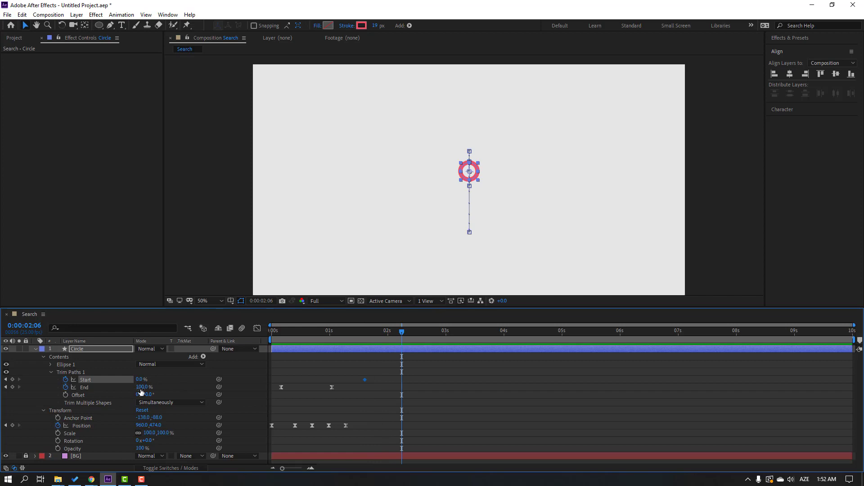
{"action": "left_click", "coordinate": [140, 379]}
{"action": "type", "text": "100"}
{"action": "key", "text": "Return"}
{"action": "left_click_drag", "start_coordinate": [358, 336], "coordinate": [397, 337]}
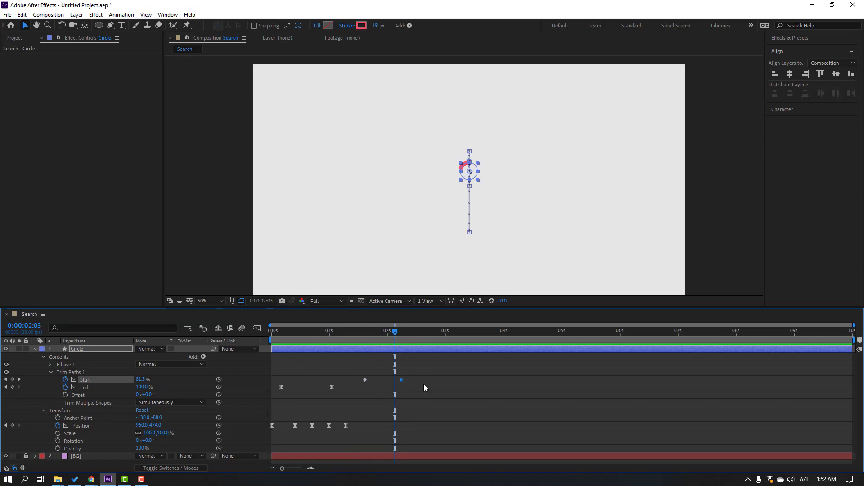
Apply Easy Ease to both Start keyframes of the Circle's Trim Paths
{"action": "left_click_drag", "start_coordinate": [444, 373], "coordinate": [362, 384]}
{"action": "right_click", "coordinate": [364, 381]}
{"action": "mouse_move", "coordinate": [417, 375]}
{"action": "left_click", "coordinate": [496, 406]}
Reshape the speed curve of the Circle's Trim Paths End keyframes to peak early and slow out gently, and preview the animation
{"action": "left_click_drag", "start_coordinate": [345, 384], "coordinate": [272, 398]}
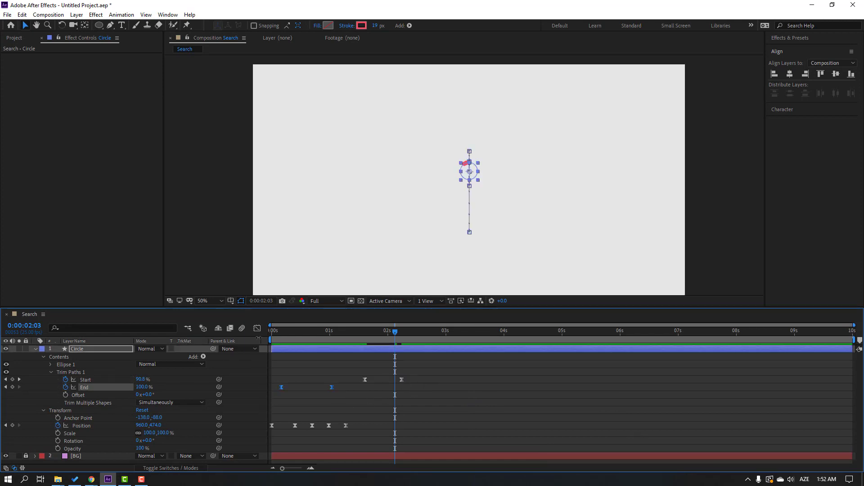
{"action": "left_click", "coordinate": [259, 332]}
{"action": "mouse_move", "coordinate": [313, 434]}
{"action": "left_mouse_down"}
{"action": "mouse_move", "coordinate": [349, 453]}
{"action": "mouse_move", "coordinate": [315, 448]}
{"action": "left_mouse_up"}
{"action": "key", "text": "space"}
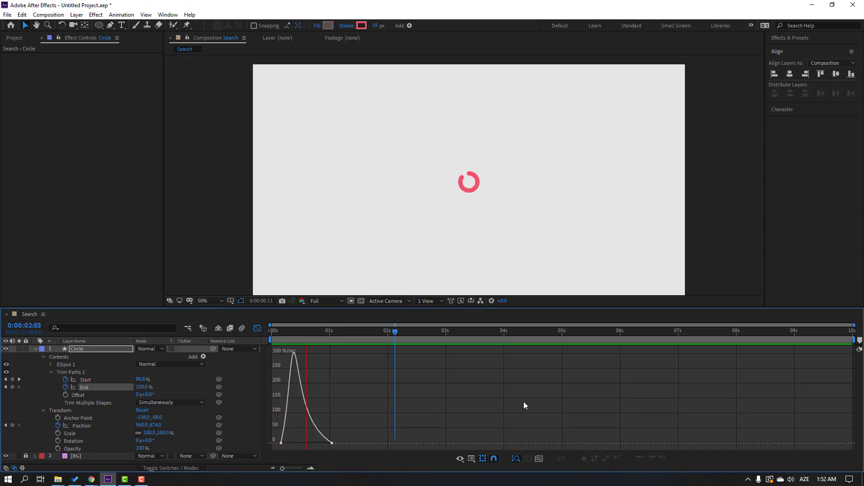
{"action": "key", "text": "space"}
{"action": "left_click", "coordinate": [258, 329]}
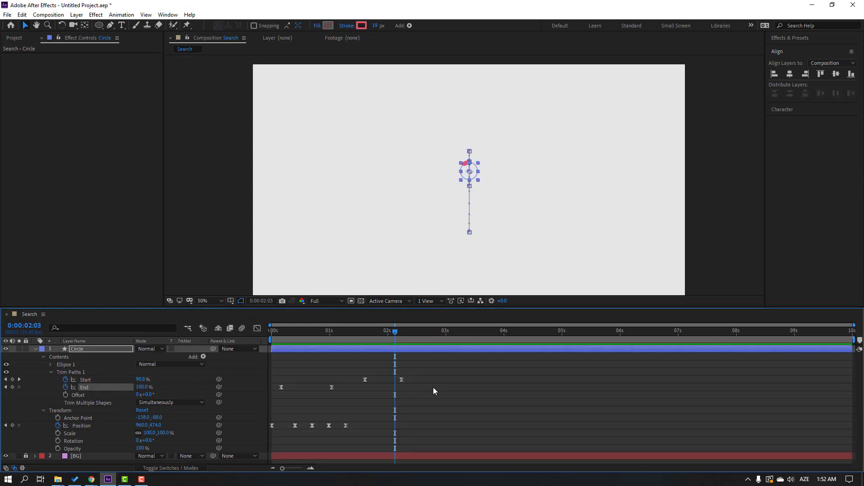
Ease the Trim Paths Start keyframes with an early-peaking speed curve, and preview the ring's disappearance
{"action": "left_click_drag", "start_coordinate": [442, 376], "coordinate": [361, 381]}
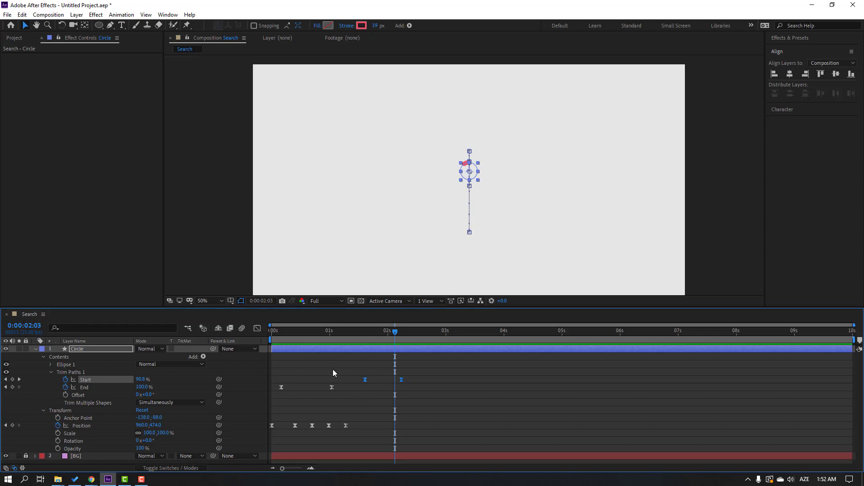
{"action": "left_click", "coordinate": [257, 328]}
{"action": "left_click_drag", "start_coordinate": [401, 444], "coordinate": [376, 445]}
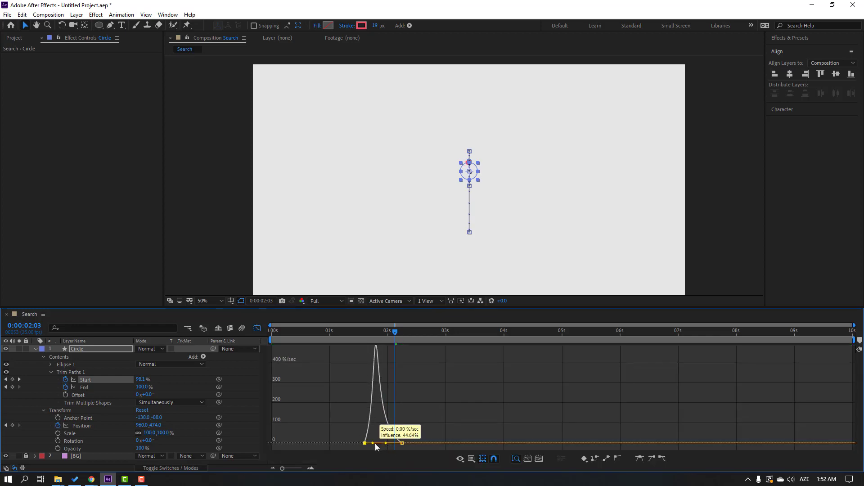
{"action": "key", "text": "space"}
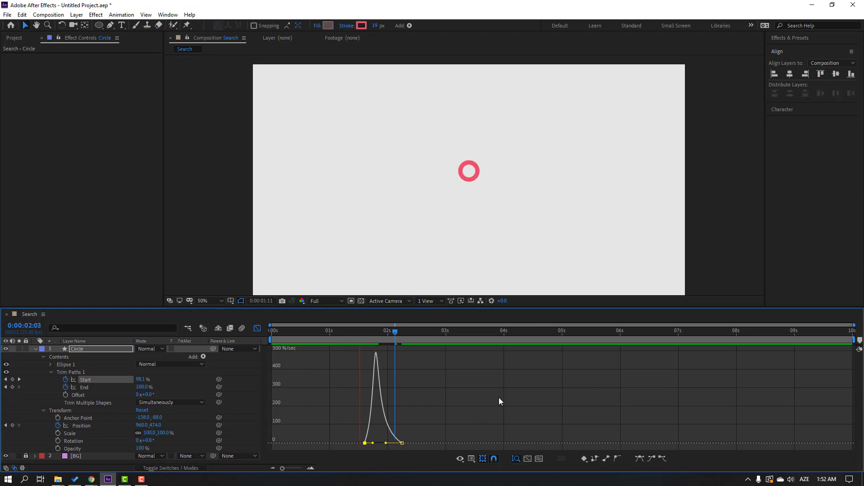
{"action": "key", "text": "space"}
{"action": "left_click", "coordinate": [257, 328]}
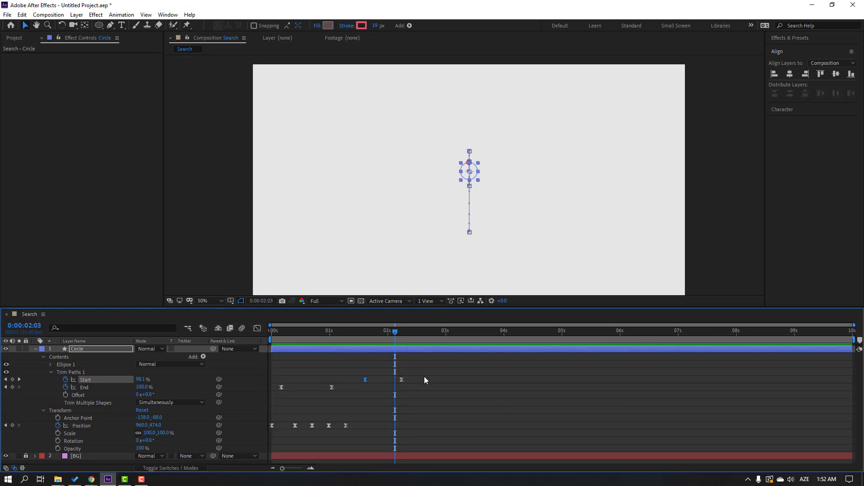
Retime the Trim Paths Start keyframes to run from 1:14 to 2:12
{"action": "left_click", "coordinate": [424, 376]}
{"action": "left_click_drag", "start_coordinate": [403, 381], "coordinate": [423, 382]}
{"action": "key", "text": "space"}
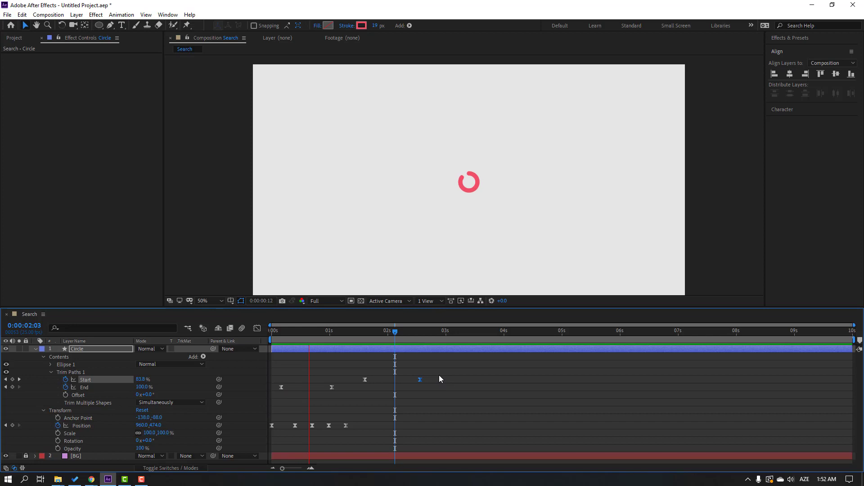
{"action": "key", "text": "ctrl+z"}
{"action": "key", "text": "ctrl+z"}
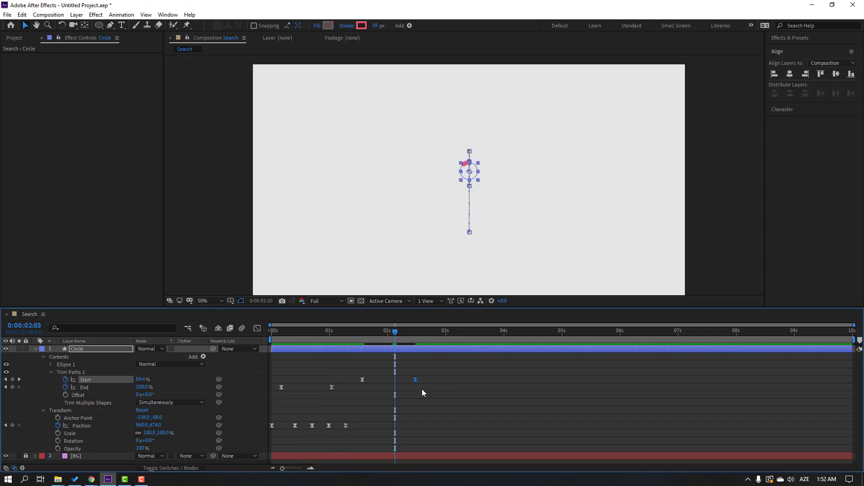
Show only the Circle's keyframed properties and add a Position keyframe at 1:14 with the existing value
{"action": "left_click", "coordinate": [363, 331]}
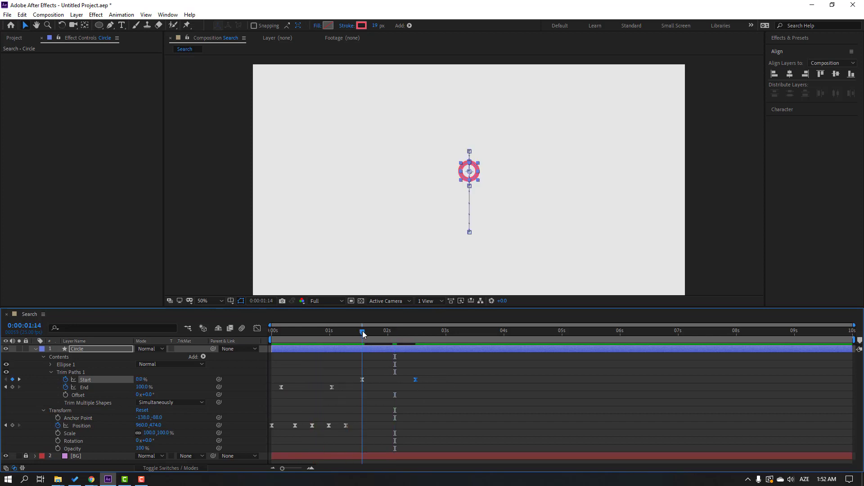
{"action": "left_click", "coordinate": [85, 349]}
{"action": "key", "text": "u"}
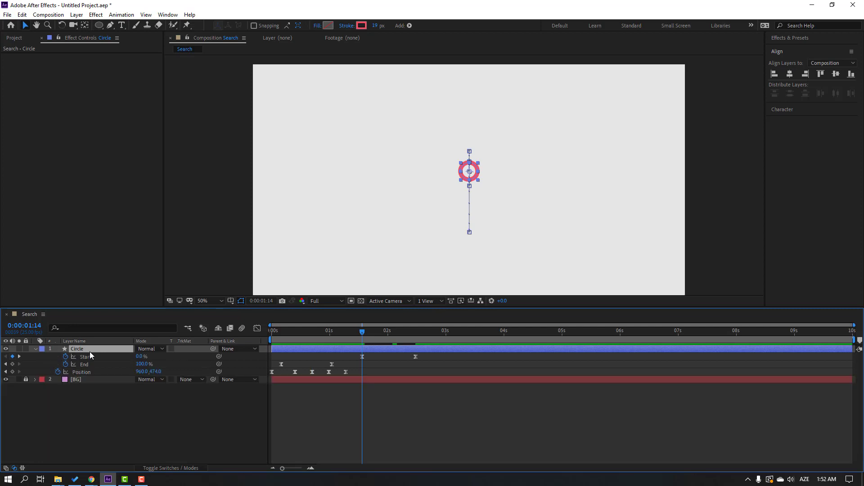
{"action": "left_click", "coordinate": [12, 371]}
Keyframe the Circle's Y Position at 497 at 2:04 and at 479 at 2:12
{"action": "left_click_drag", "start_coordinate": [366, 336], "coordinate": [397, 333]}
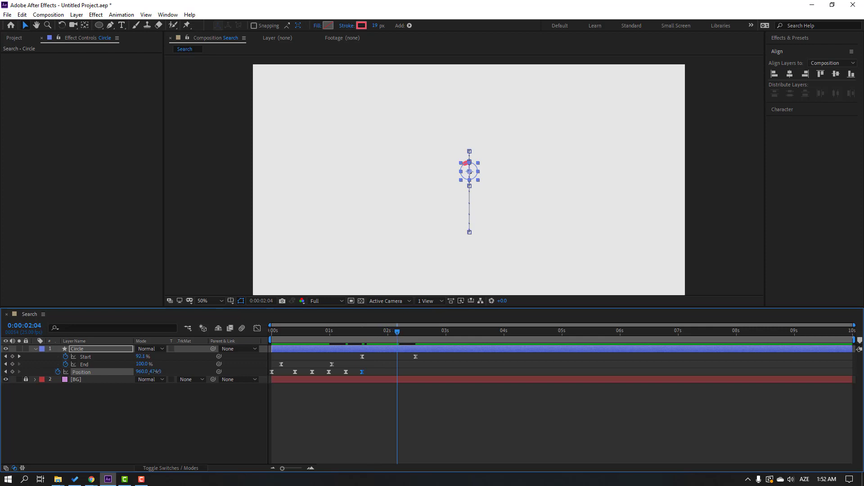
{"action": "left_click_drag", "start_coordinate": [155, 372], "coordinate": [190, 376]}
{"action": "left_click_drag", "start_coordinate": [404, 344], "coordinate": [415, 344]}
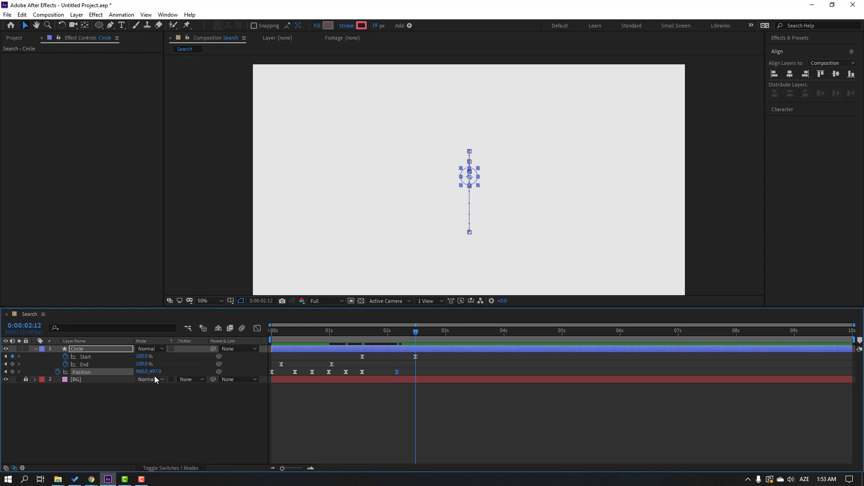
{"action": "left_click_drag", "start_coordinate": [155, 372], "coordinate": [147, 372]}
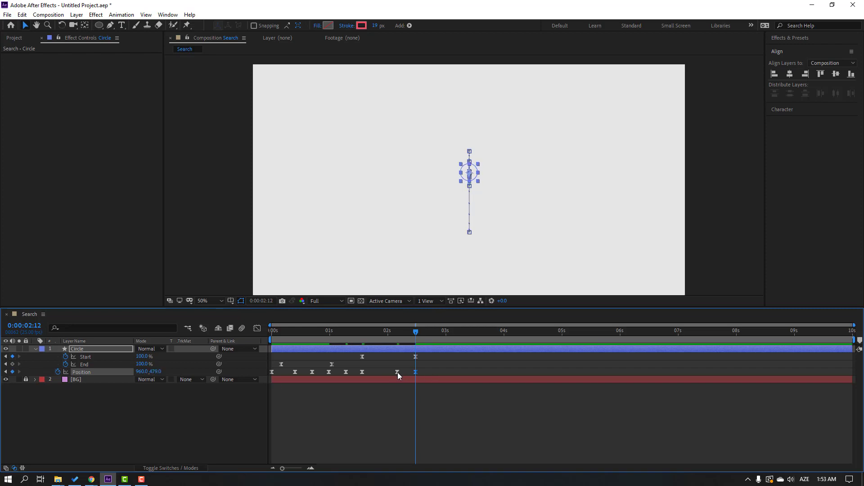
Tighten the closing bounce by retiming the last two Position keyframes to about 1:21 and 2:05, ending the Start animation at about 2:05 too
{"action": "left_click_drag", "start_coordinate": [394, 374], "coordinate": [387, 374]}
{"action": "left_click", "coordinate": [379, 407]}
{"action": "key", "text": "space"}
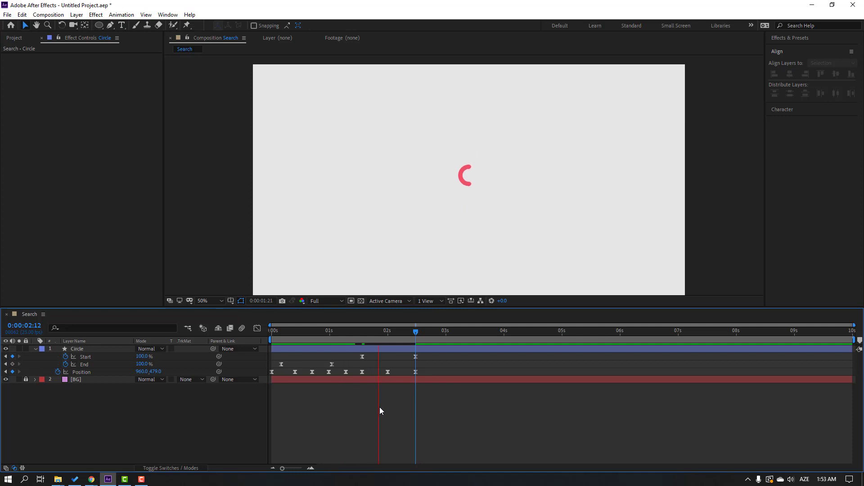
{"action": "left_click_drag", "start_coordinate": [358, 331], "coordinate": [381, 331]}
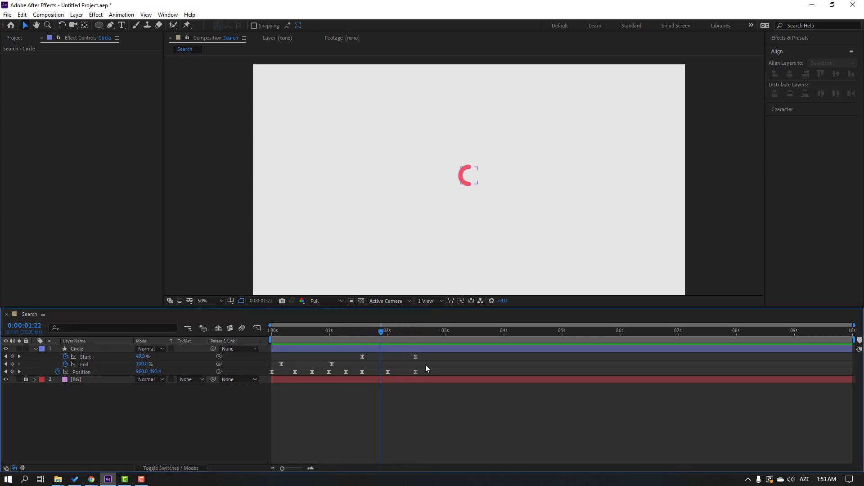
{"action": "left_click_drag", "start_coordinate": [432, 357], "coordinate": [398, 374]}
{"action": "left_click", "coordinate": [422, 411]}
At 2:01, draw a straight vertical line with the Pen tool downward from the ring's remaining dot as a new shape layer
{"action": "left_click_drag", "start_coordinate": [364, 334], "coordinate": [391, 332]}
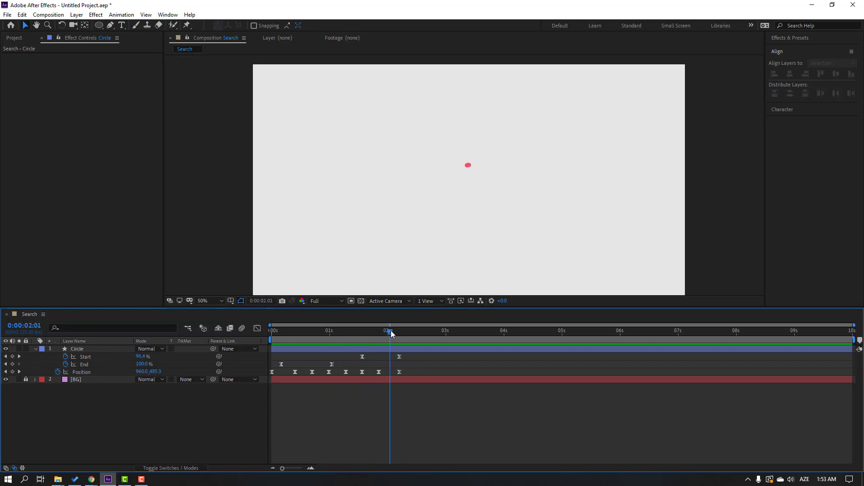
{"action": "scroll", "coordinate": [463, 175], "scroll_direction": "up", "scroll_amount": 2}
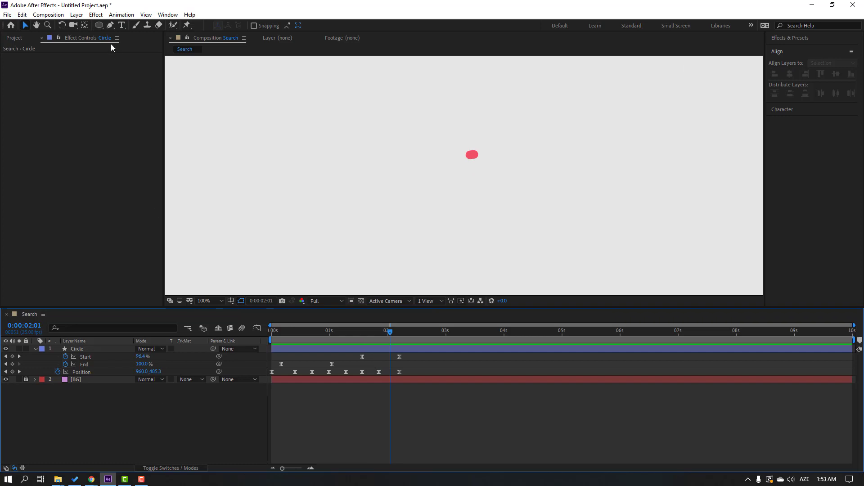
{"action": "left_click", "coordinate": [109, 27]}
{"action": "left_click_drag", "start_coordinate": [499, 189], "coordinate": [444, 166]}
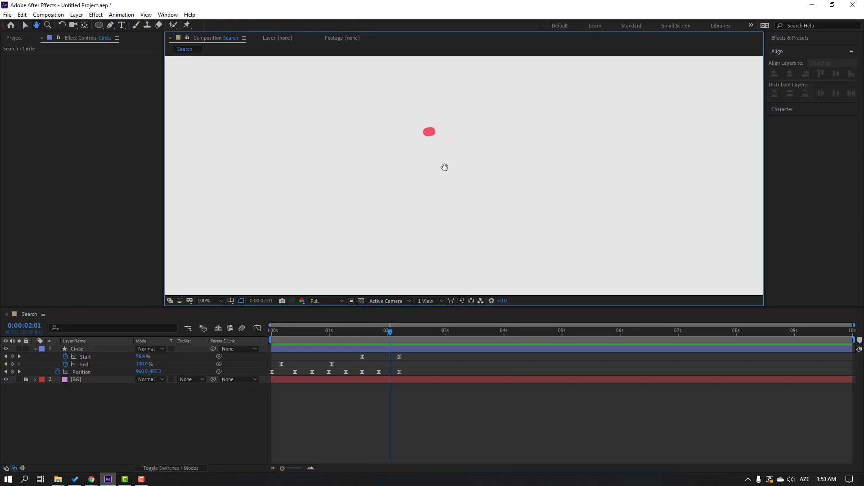
{"action": "left_click", "coordinate": [432, 132]}
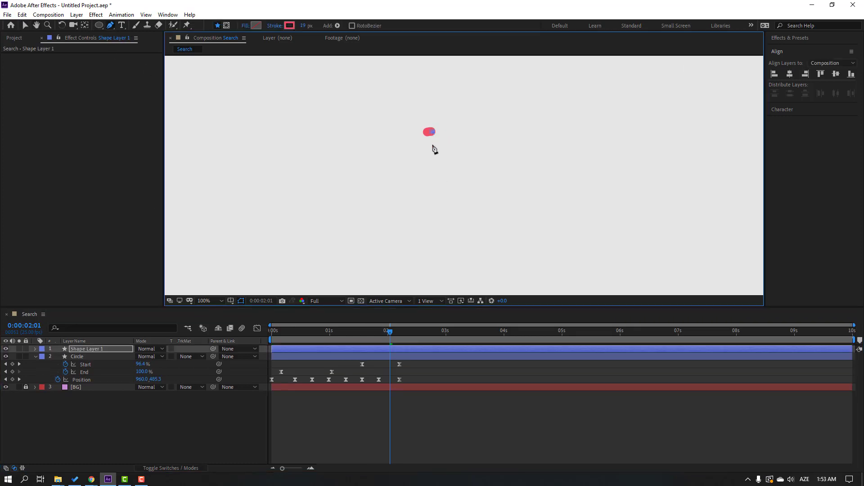
{"action": "left_click", "coordinate": [432, 185]}
{"action": "left_click", "coordinate": [25, 25]}
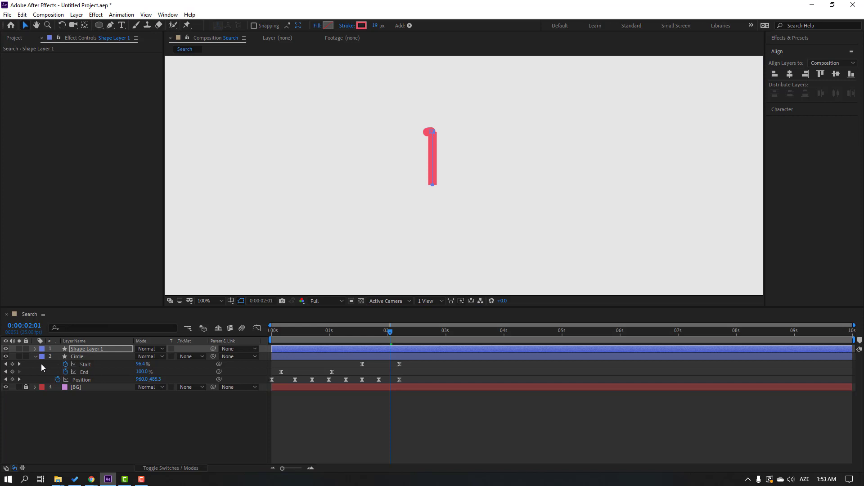
Rename the new shape layer as Line
{"action": "left_click", "coordinate": [82, 352]}
{"action": "key", "text": "Return"}
{"action": "type", "text": "Line"}
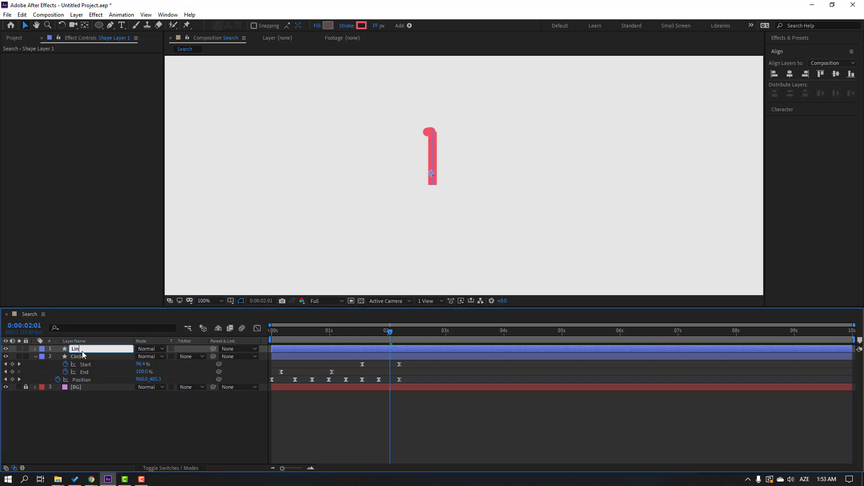
{"action": "key", "text": "Return"}
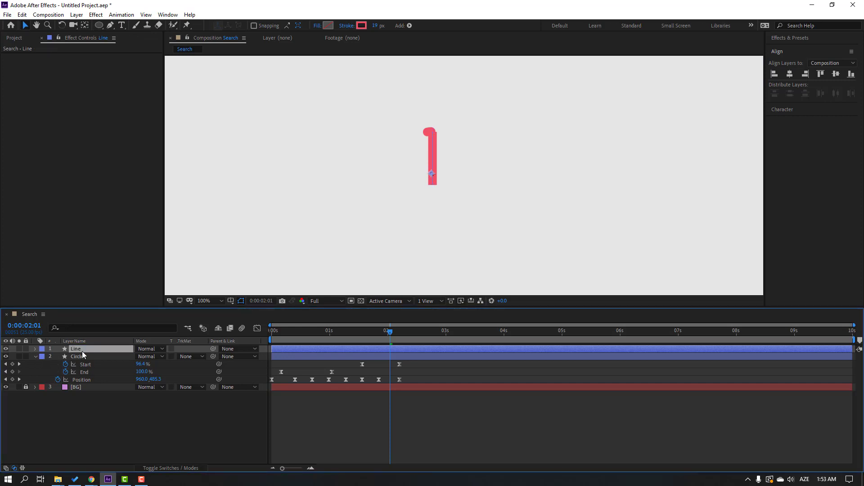
Set the Line Cap of the Line layer's stroke to Round Cap
{"action": "left_click", "coordinate": [34, 350]}
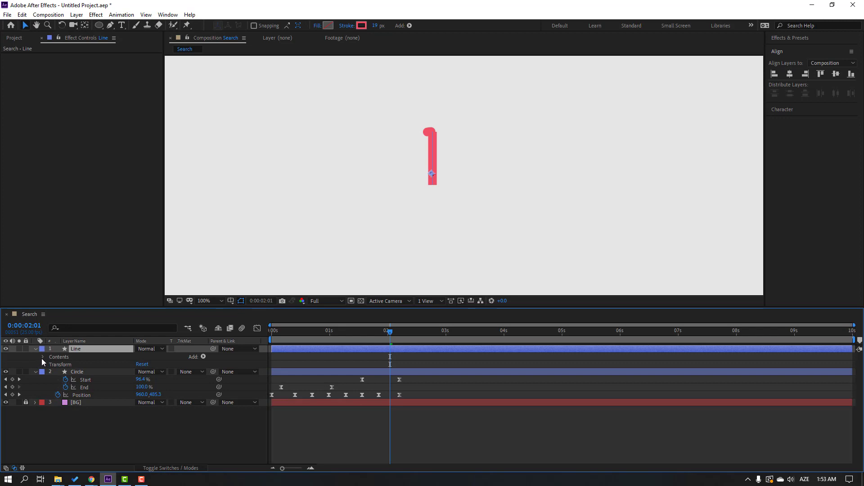
{"action": "left_click", "coordinate": [42, 357]}
{"action": "left_click", "coordinate": [51, 365]}
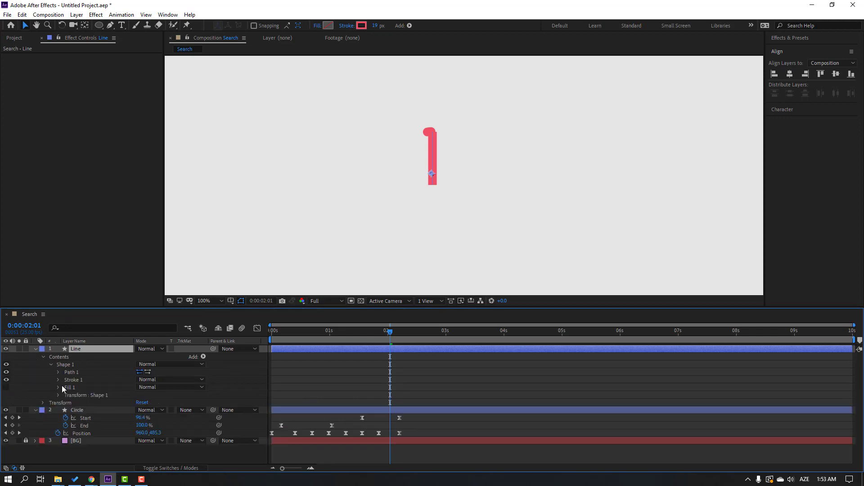
{"action": "left_click", "coordinate": [58, 380]}
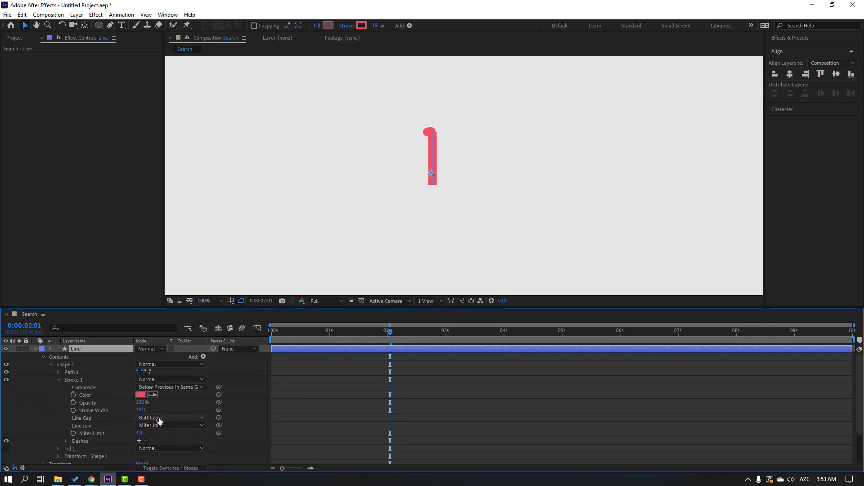
{"action": "left_click", "coordinate": [143, 419]}
{"action": "left_click", "coordinate": [169, 439]}
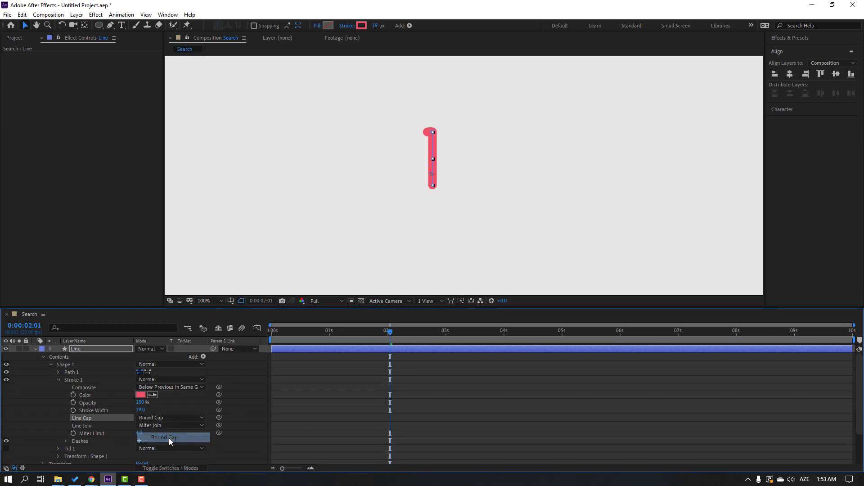
{"action": "left_click", "coordinate": [35, 349]}
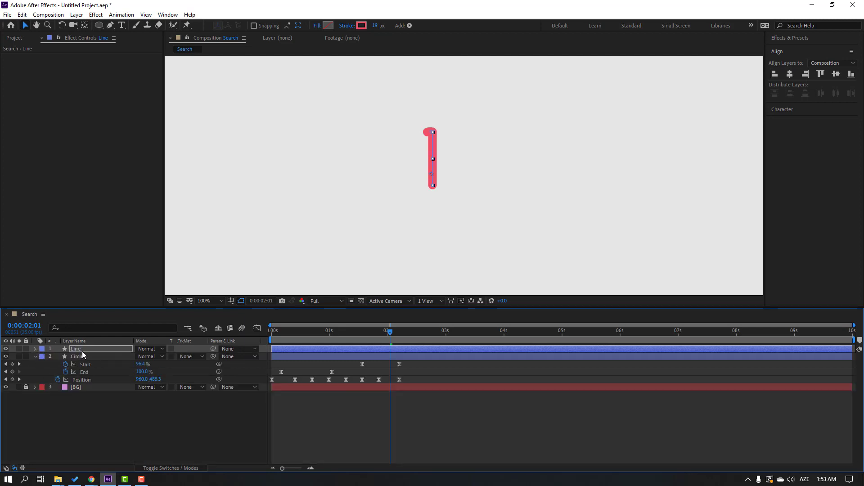
Add Trim Paths to the Line layer and reveal its properties
{"action": "left_click", "coordinate": [82, 351]}
{"action": "left_click", "coordinate": [409, 25]}
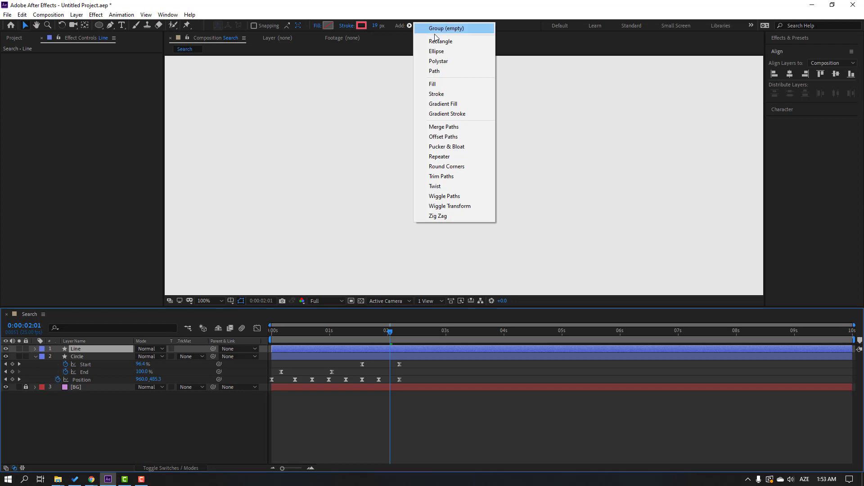
{"action": "left_click", "coordinate": [446, 177]}
{"action": "scroll", "coordinate": [107, 412], "scroll_direction": "down", "scroll_amount": 3}
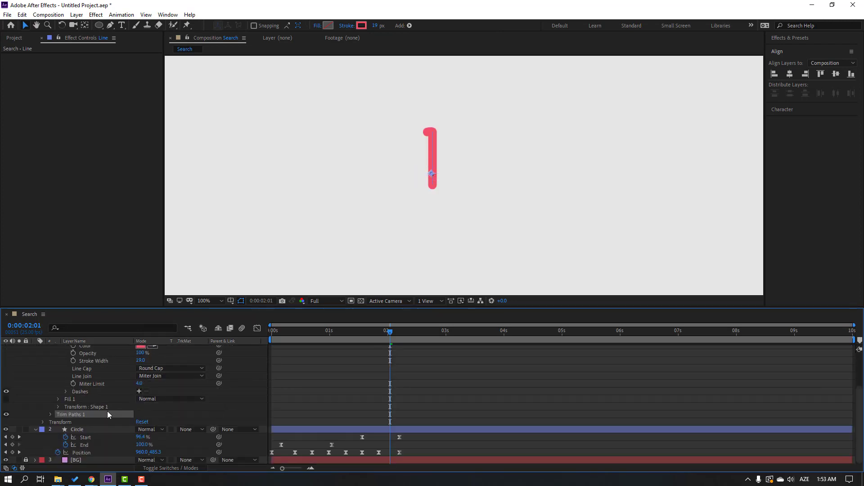
{"action": "left_click", "coordinate": [50, 414]}
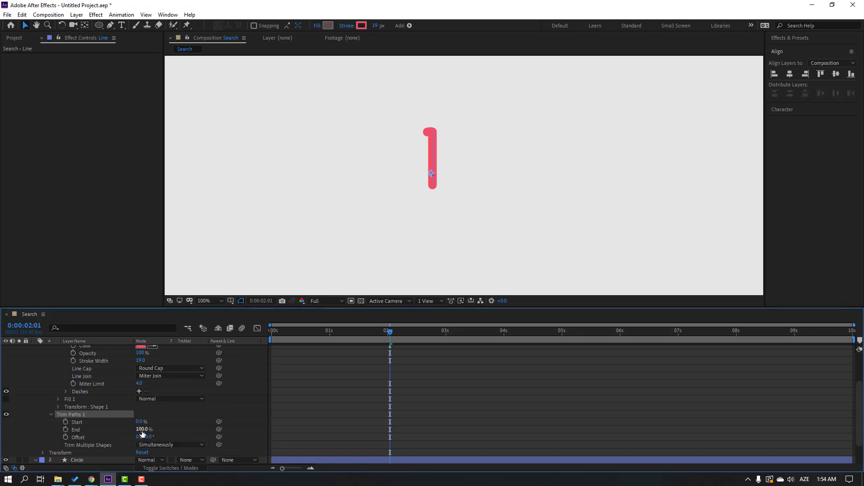
Set the End of the Line's Trim Paths to 0% and return to the start of the timeline
{"action": "left_click_drag", "start_coordinate": [138, 430], "coordinate": [128, 430]}
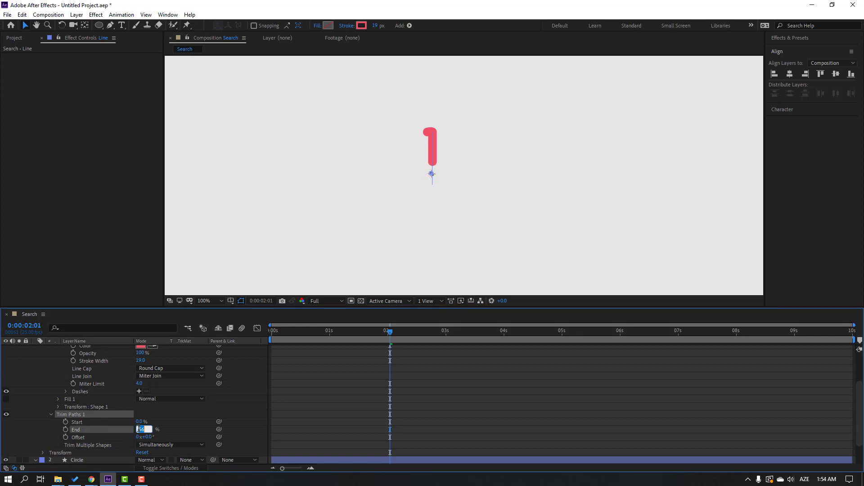
{"action": "type", "text": "0"}
{"action": "key", "text": "Return"}
{"action": "scroll", "coordinate": [309, 395], "scroll_direction": "up", "scroll_amount": 3}
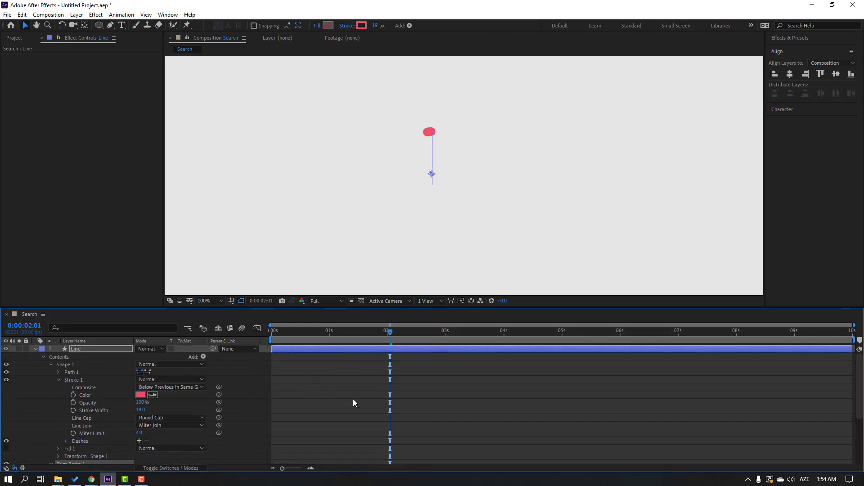
{"action": "left_click_drag", "start_coordinate": [386, 334], "coordinate": [231, 338]}
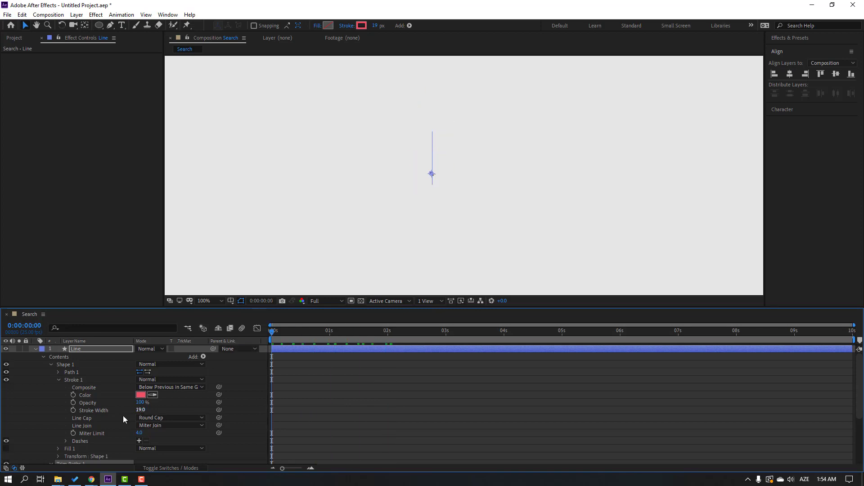
Keyframe the End of the Line's Trim Paths at the start of the timeline and set it to 100% at 0:00:00:10
{"action": "scroll", "coordinate": [53, 431], "scroll_direction": "down", "scroll_amount": 3}
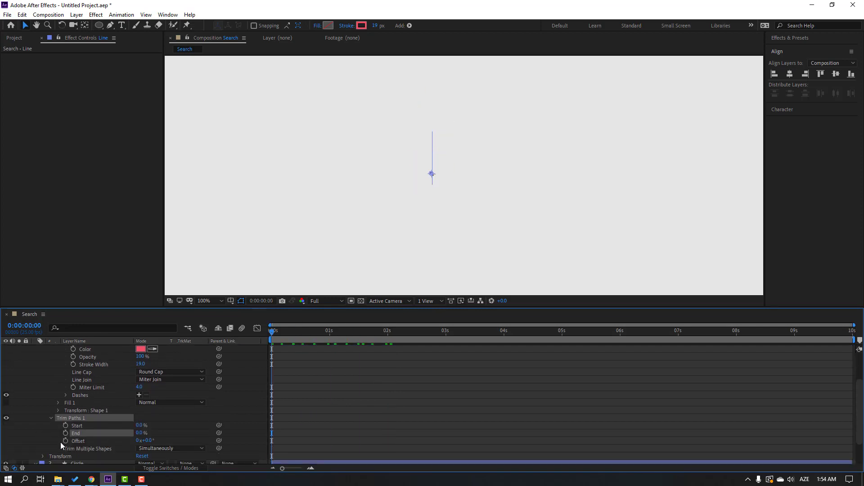
{"action": "key", "text": "space"}
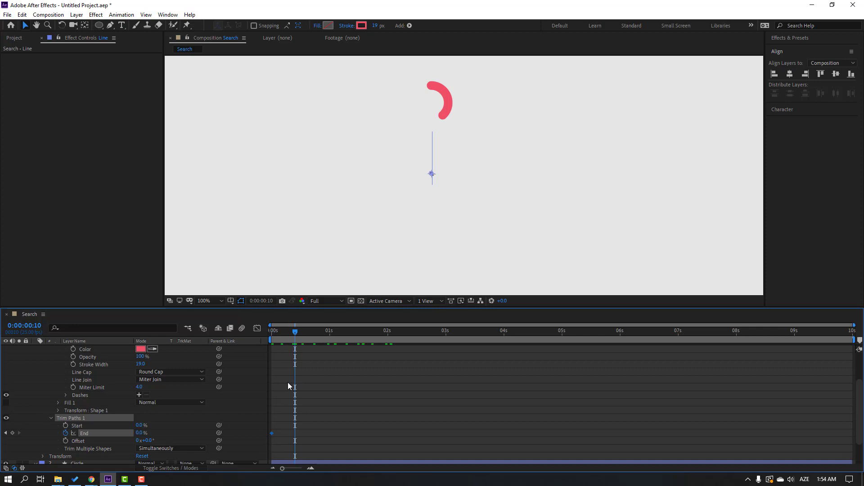
{"action": "left_click", "coordinate": [139, 433]}
{"action": "key", "text": "Return"}
Apply Easy Ease to the Line's two Trim Paths End keyframes and reduce the layer to its keyframed properties
{"action": "right_click", "coordinate": [271, 434]}
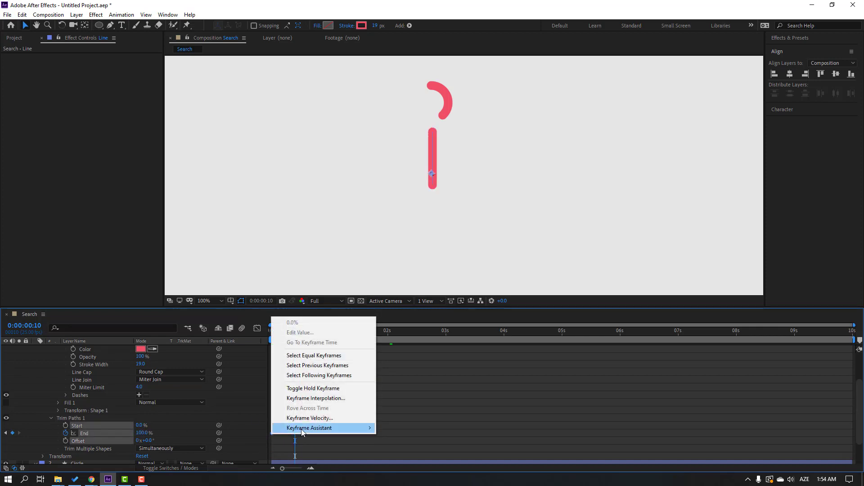
{"action": "mouse_move", "coordinate": [311, 428]}
{"action": "left_click", "coordinate": [402, 369]}
{"action": "scroll", "coordinate": [304, 409], "scroll_direction": "up", "scroll_amount": 3}
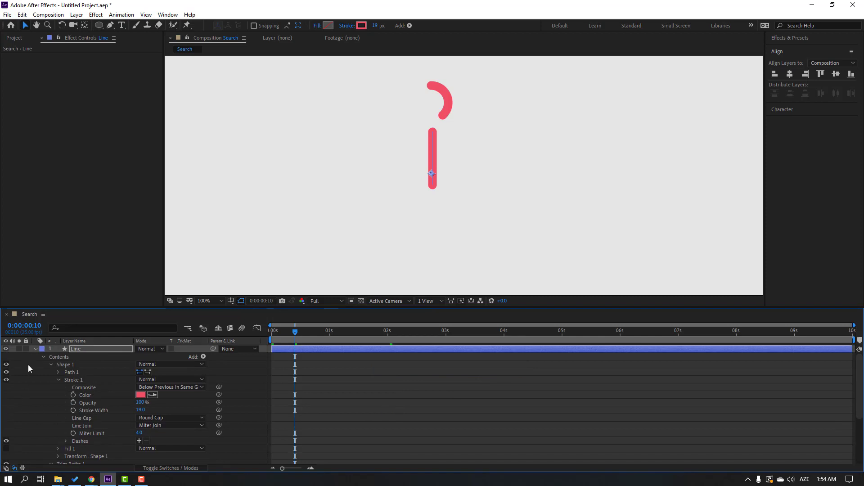
{"action": "key", "text": "u"}
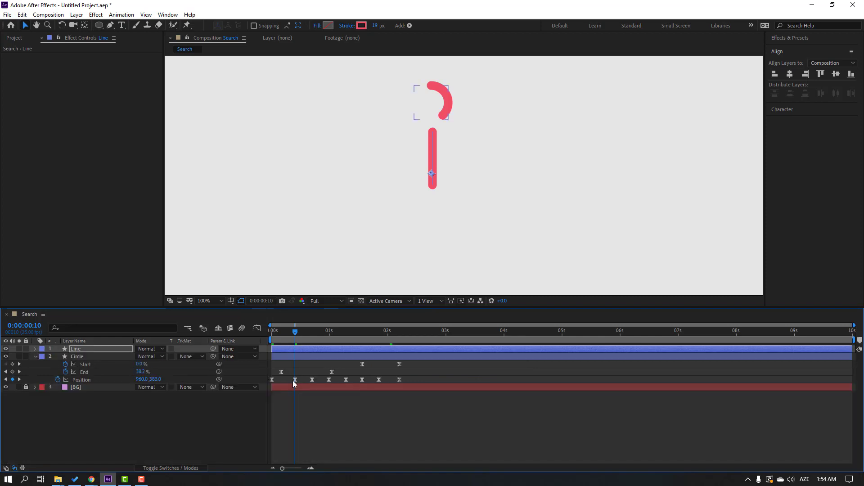
Shift the Line layer so it begins just after 2 seconds, near the end of the circle's draw-off, and preview it
{"action": "left_click_drag", "start_coordinate": [309, 350], "coordinate": [430, 349]}
{"action": "left_click_drag", "start_coordinate": [352, 331], "coordinate": [393, 328]}
{"action": "scroll", "coordinate": [447, 152], "scroll_direction": "up", "scroll_amount": 4}
{"action": "scroll", "coordinate": [388, 212], "scroll_direction": "down", "scroll_amount": 2}
{"action": "key", "text": "space"}
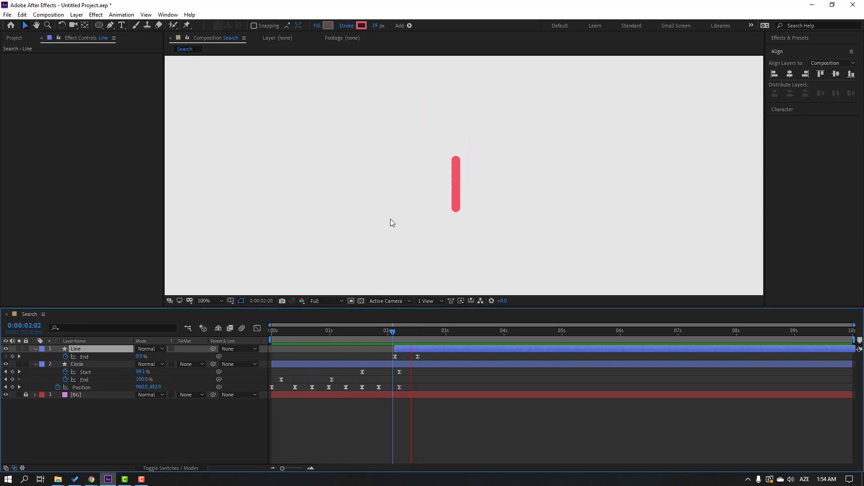
{"action": "key", "text": "space"}
Reshape the speed curve of the Line's End keyframes in the Graph Editor so it peaks early and eases out gradually
{"action": "left_click_drag", "start_coordinate": [426, 360], "coordinate": [390, 356]}
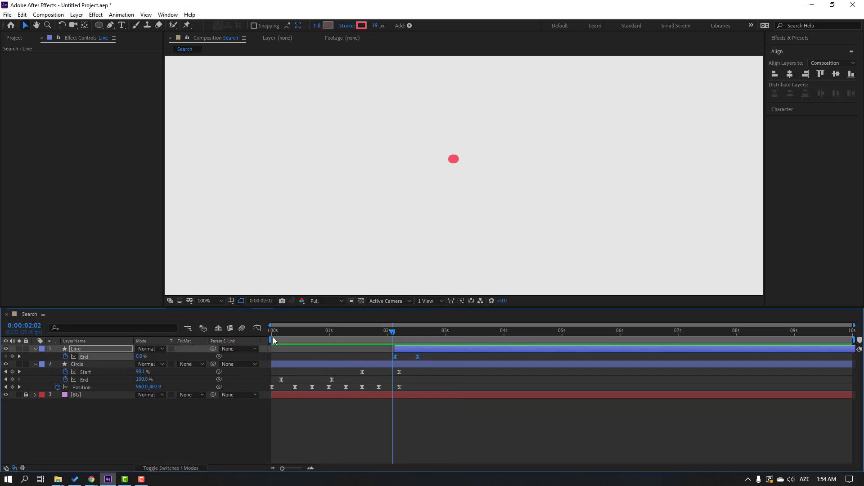
{"action": "left_click", "coordinate": [257, 328]}
{"action": "key", "text": "="}
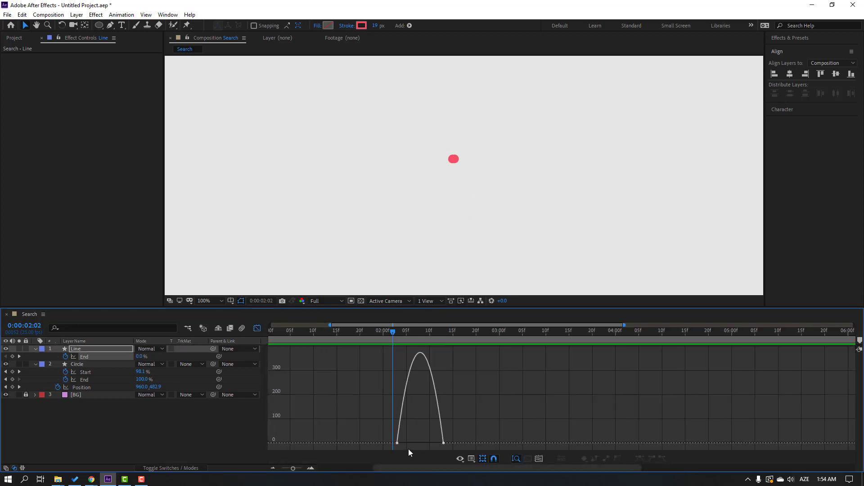
{"action": "mouse_move", "coordinate": [425, 436]}
{"action": "left_mouse_down"}
{"action": "mouse_move", "coordinate": [459, 452]}
{"action": "mouse_move", "coordinate": [427, 444]}
{"action": "left_mouse_up"}
{"action": "key", "text": "minus"}
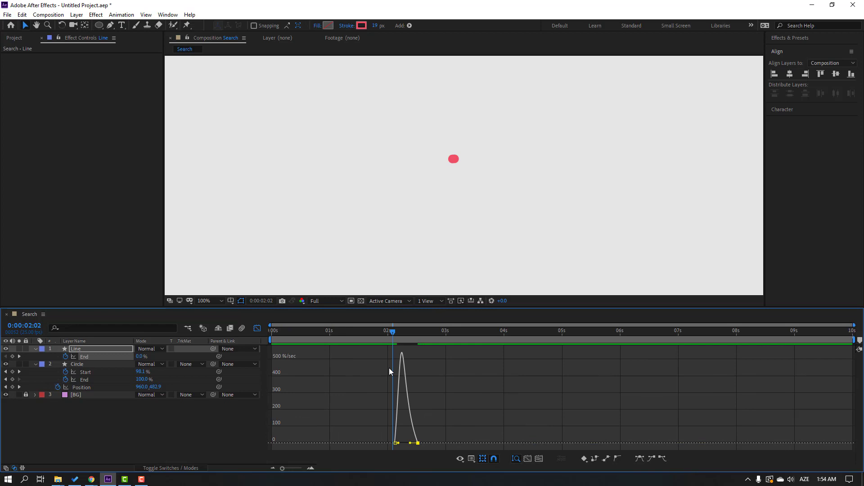
Try a longer outgoing ease on the Line's first End keyframe and preview the result from 0:00:01:13
{"action": "left_click", "coordinate": [361, 335]}
{"action": "key", "text": "space"}
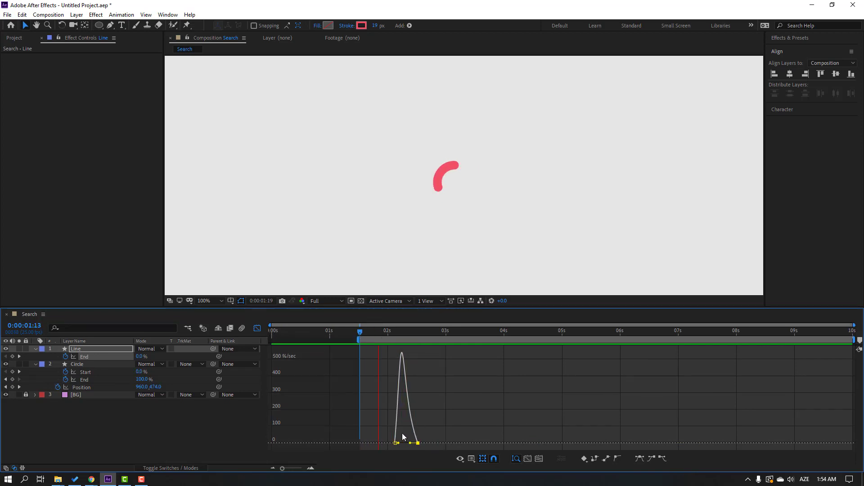
{"action": "left_click_drag", "start_coordinate": [376, 438], "coordinate": [403, 444]}
{"action": "key", "text": "space"}
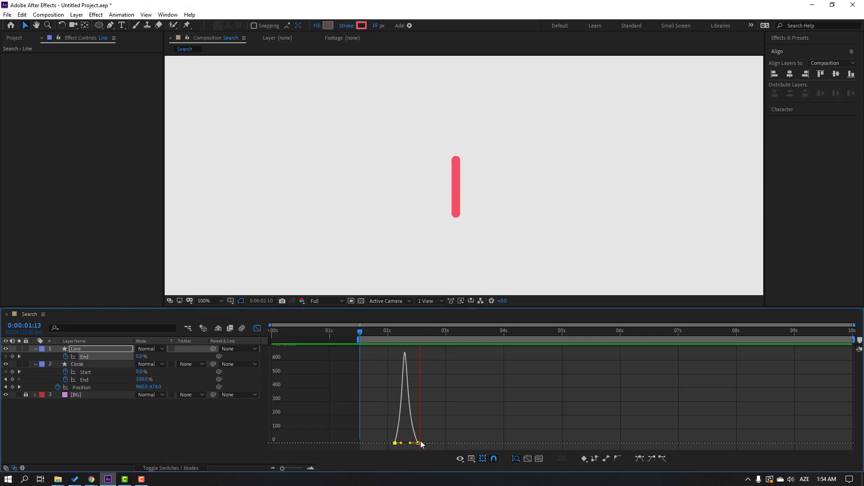
{"action": "key", "text": "space"}
Shorten the outgoing ease of the Line's first End keyframe so the speed peaks early, previewing the adjustment
{"action": "left_click_drag", "start_coordinate": [401, 444], "coordinate": [397, 444]}
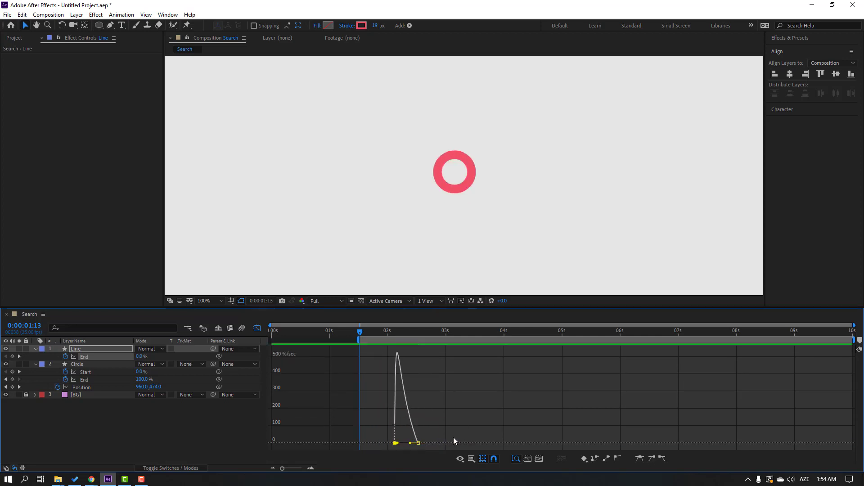
{"action": "key", "text": "space"}
{"action": "key", "text": "space"}
{"action": "left_click_drag", "start_coordinate": [398, 443], "coordinate": [398, 443]}
{"action": "key", "text": "space"}
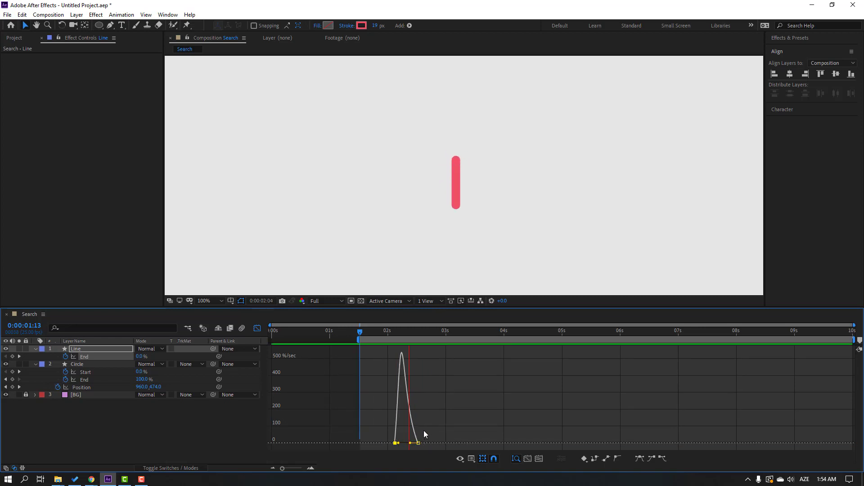
Leave the Graph Editor and preview the transition from circle to line with the whole frame in view
{"action": "key", "text": "space"}
{"action": "left_click", "coordinate": [258, 328]}
{"action": "key", "text": "comma"}
{"action": "key", "text": "comma"}
{"action": "key", "text": "comma"}
{"action": "key", "text": "comma"}
{"action": "key", "text": "space"}
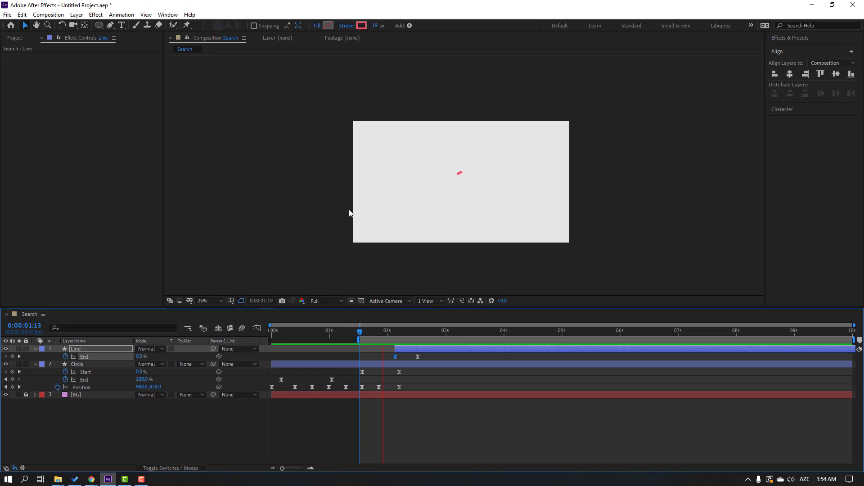
{"action": "key", "text": "period"}
{"action": "key", "text": "space"}
At 0:00:02:13, shorten the Line by raising its lower path point with the Pen tool, then deselect the layer
{"action": "left_click_drag", "start_coordinate": [396, 335], "coordinate": [419, 337]}
{"action": "key", "text": "period"}
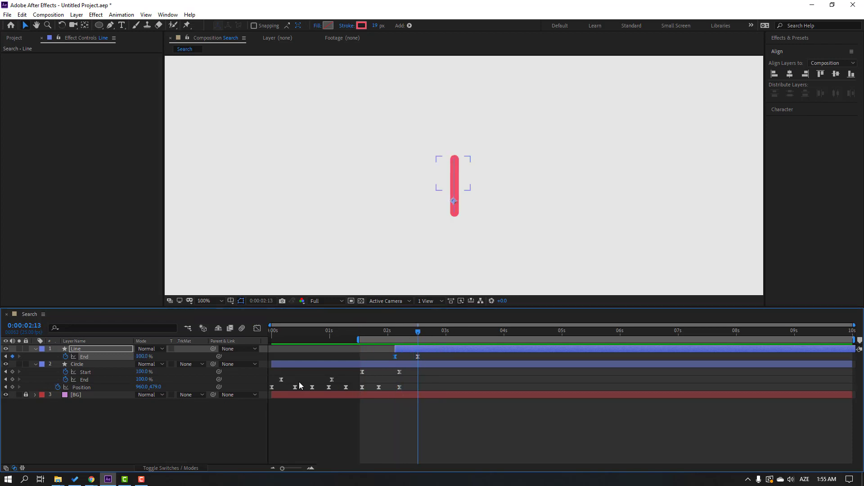
{"action": "left_click", "coordinate": [161, 413]}
{"action": "left_click", "coordinate": [72, 349]}
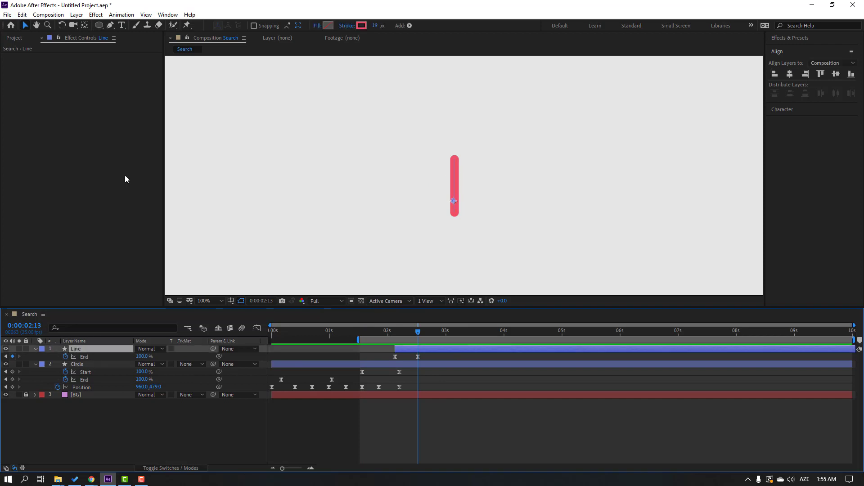
{"action": "left_click", "coordinate": [111, 25]}
{"action": "key", "text": "period"}
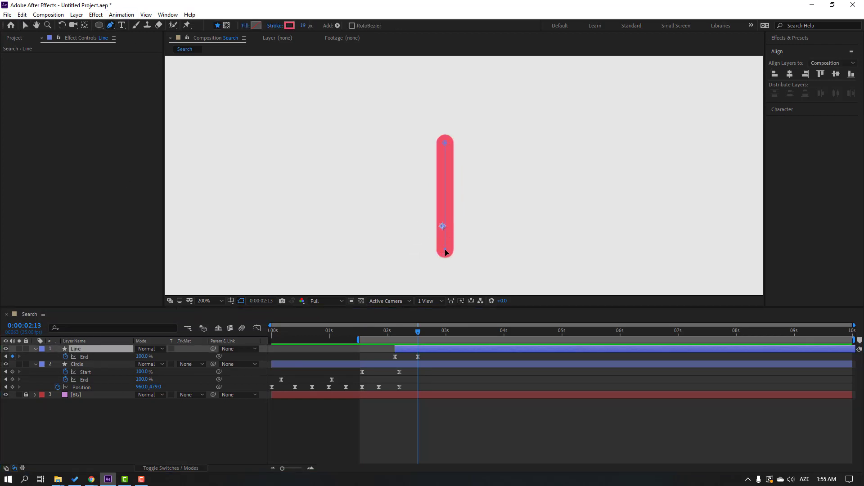
{"action": "left_click_drag", "start_coordinate": [446, 252], "coordinate": [447, 246]}
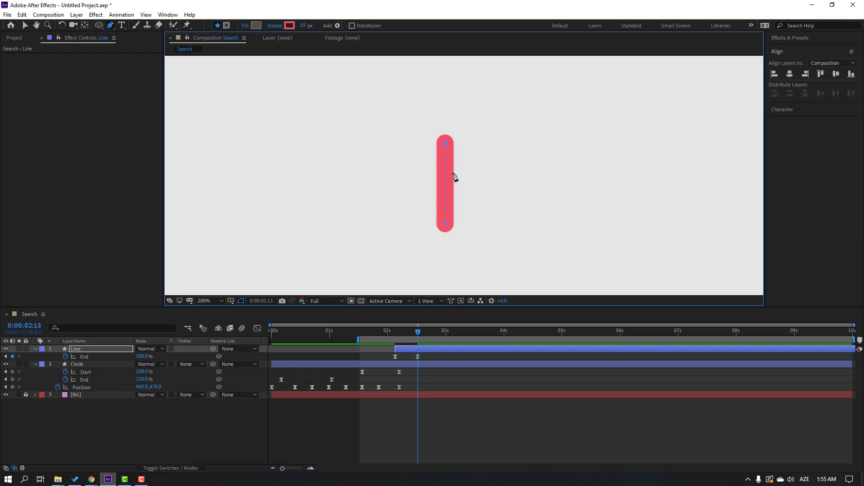
{"action": "key", "text": "comma"}
{"action": "left_click", "coordinate": [25, 25]}
{"action": "left_click", "coordinate": [473, 438]}
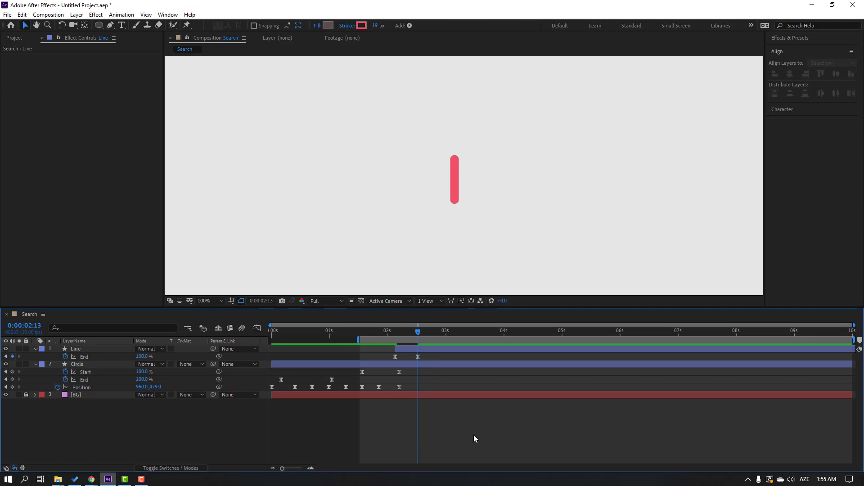
At 0:00:02:04, nudge the Line layer left until its start lines up with the round end of the circle's stroke
{"action": "key", "text": "space"}
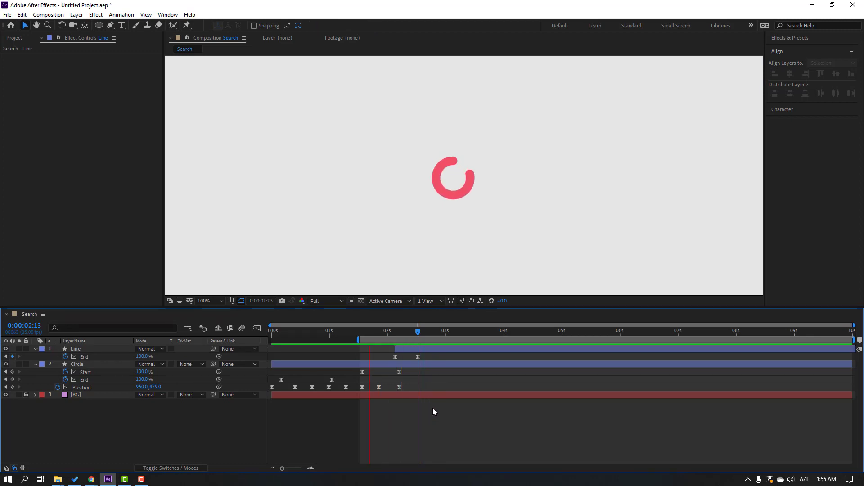
{"action": "key", "text": "space"}
{"action": "key", "text": "period"}
{"action": "key", "text": "period"}
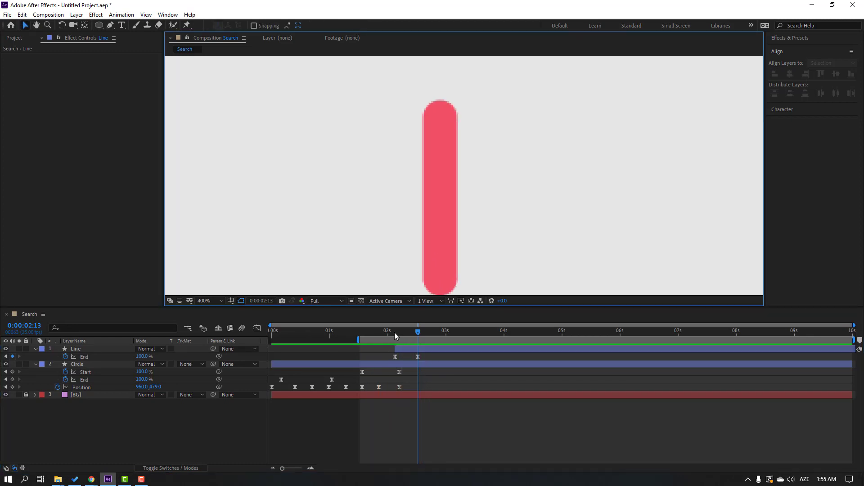
{"action": "left_click", "coordinate": [395, 335]}
{"action": "left_click_drag", "start_coordinate": [395, 335], "coordinate": [397, 334]}
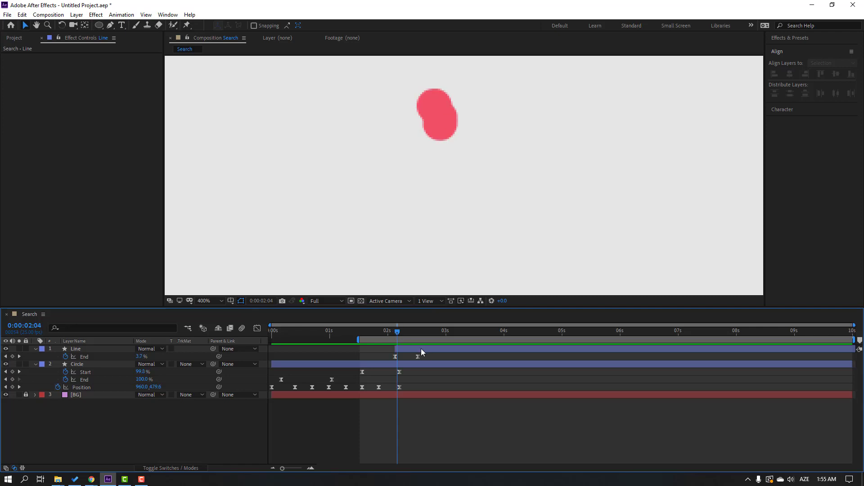
{"action": "left_click", "coordinate": [413, 351]}
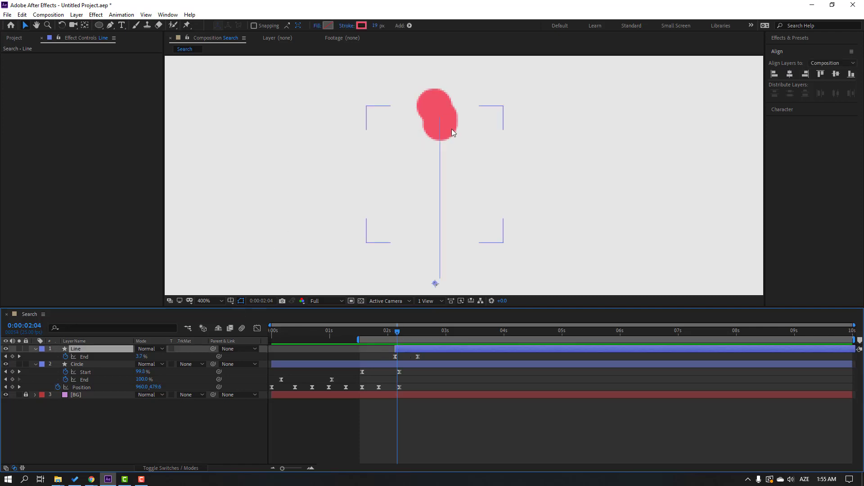
{"action": "key", "text": "Left"}
{"action": "key", "text": "Left"}
{"action": "key", "text": "Left"}
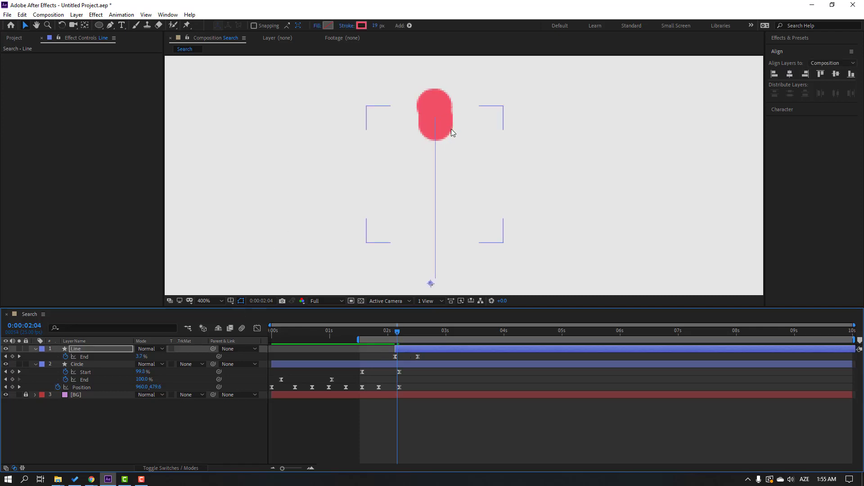
{"action": "key", "text": "Left"}
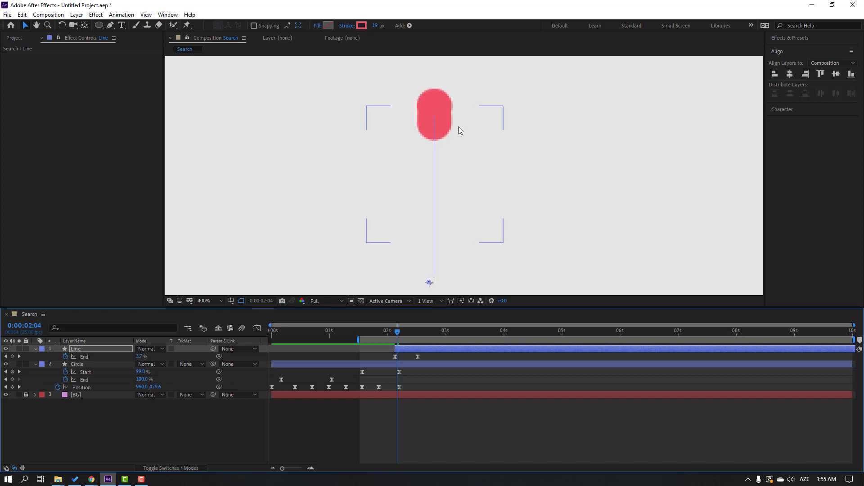
Preview the circle-to-line transition to check the Line's alignment
{"action": "scroll", "coordinate": [458, 211], "scroll_direction": "down", "scroll_amount": 2}
{"action": "key", "text": "space"}
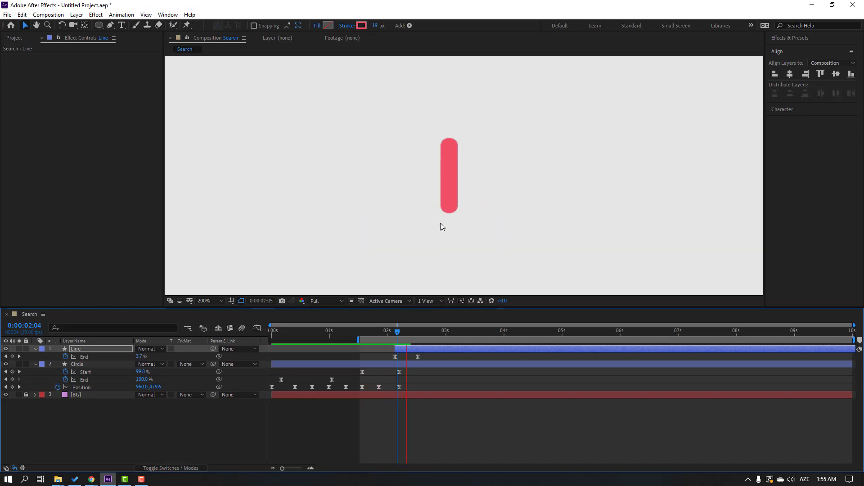
{"action": "key", "text": "space"}
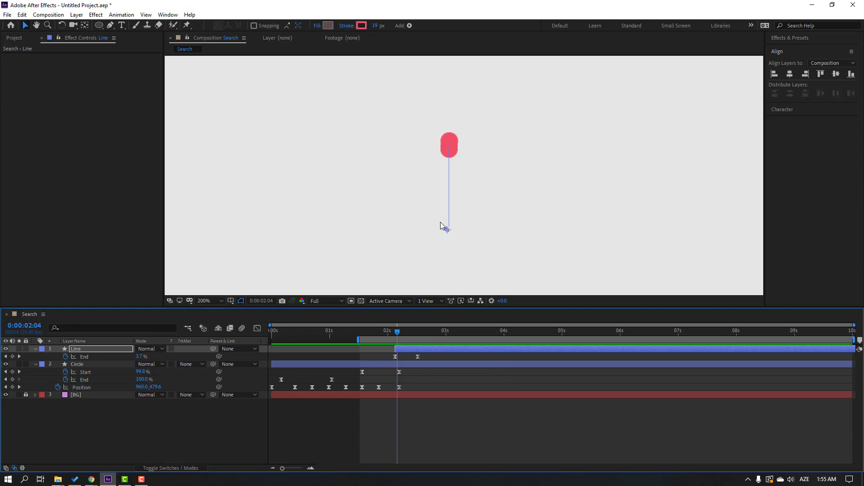
{"action": "scroll", "coordinate": [440, 225], "scroll_direction": "down", "scroll_amount": 2}
{"action": "key", "text": "space"}
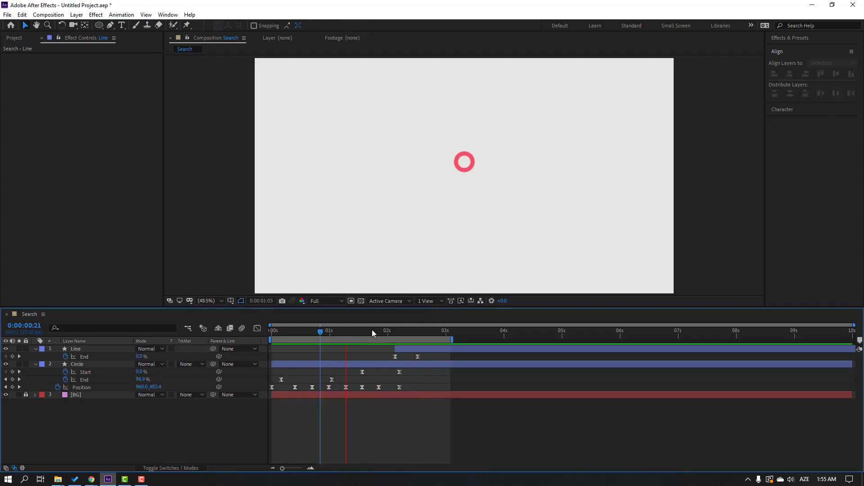
Reveal the Line layer's Position and add its first keyframe at 0:00:02:13
{"action": "left_click_drag", "start_coordinate": [399, 334], "coordinate": [419, 336]}
{"action": "left_click", "coordinate": [78, 349]}
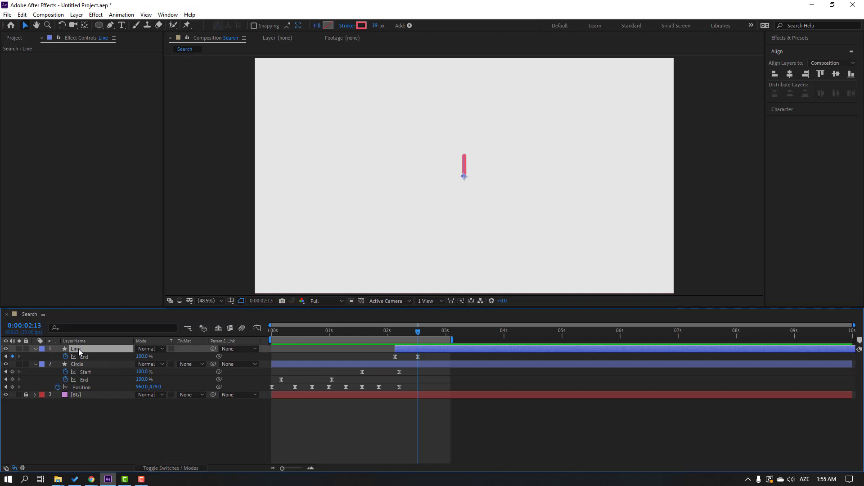
{"action": "key", "text": "shift+p"}
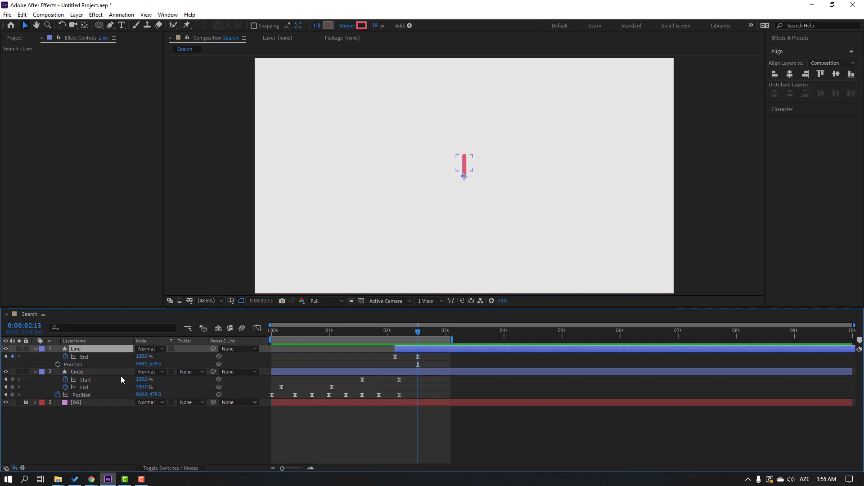
{"action": "left_click", "coordinate": [57, 364]}
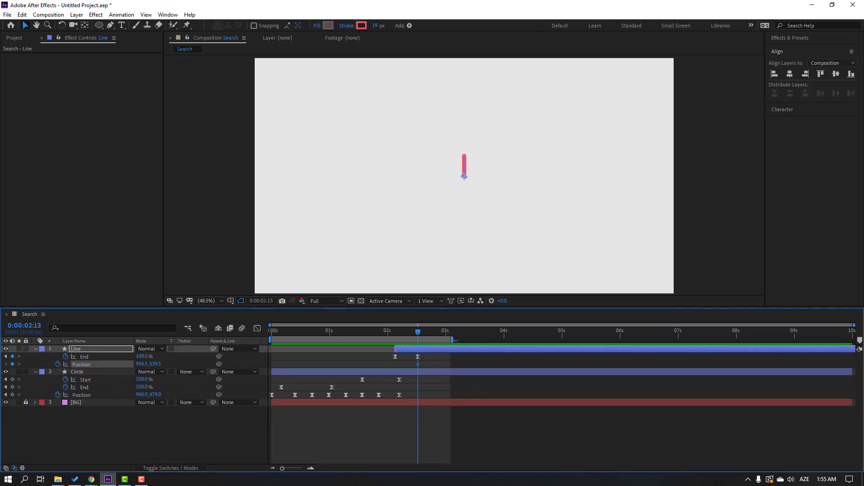
Extend the work area past 4 seconds and set the Line's X Position to 1295.5 at 0:00:03:02
{"action": "left_click_drag", "start_coordinate": [455, 340], "coordinate": [519, 340]}
{"action": "left_click_drag", "start_coordinate": [429, 333], "coordinate": [452, 336]}
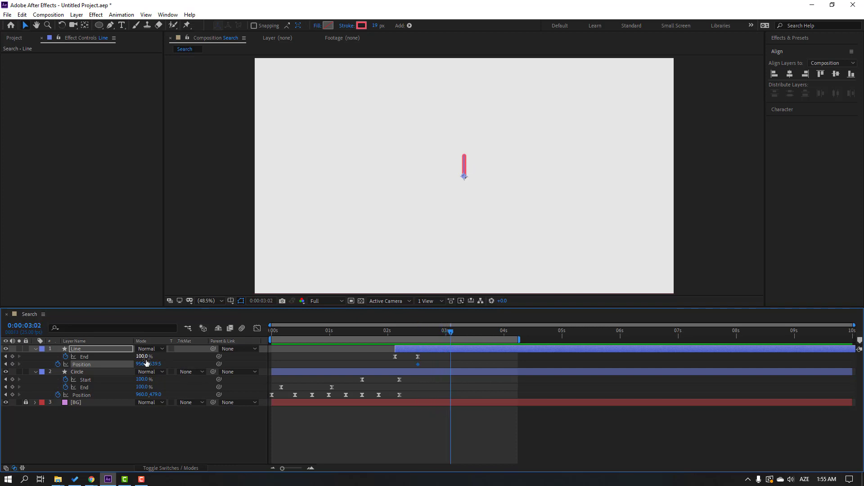
{"action": "left_click_drag", "start_coordinate": [142, 365], "coordinate": [283, 354]}
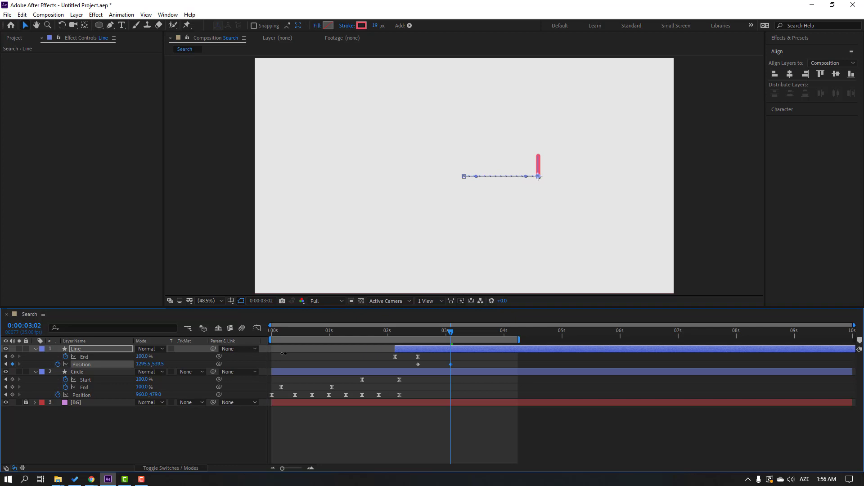
Apply Easy Ease to both Position keyframes of the Line and show their speed curve in the Graph Editor
{"action": "left_click", "coordinate": [418, 364]}
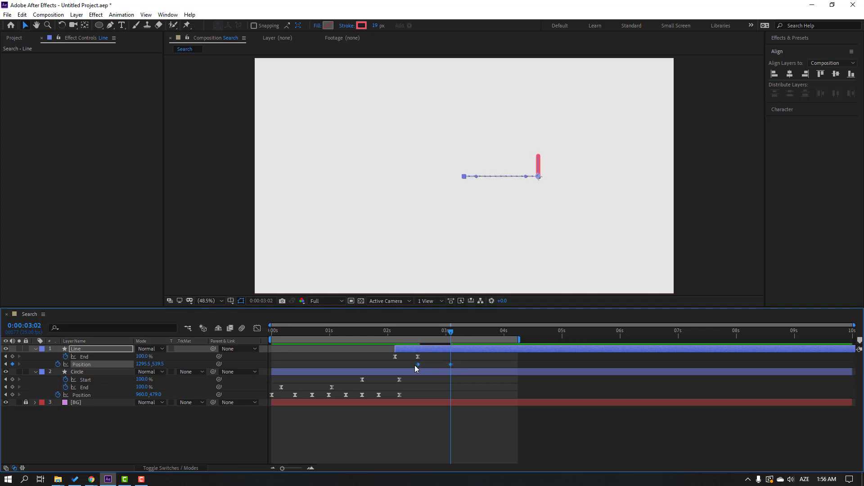
{"action": "right_click", "coordinate": [419, 364]}
{"action": "mouse_move", "coordinate": [470, 358]}
{"action": "left_click", "coordinate": [558, 387]}
{"action": "left_click", "coordinate": [257, 328]}
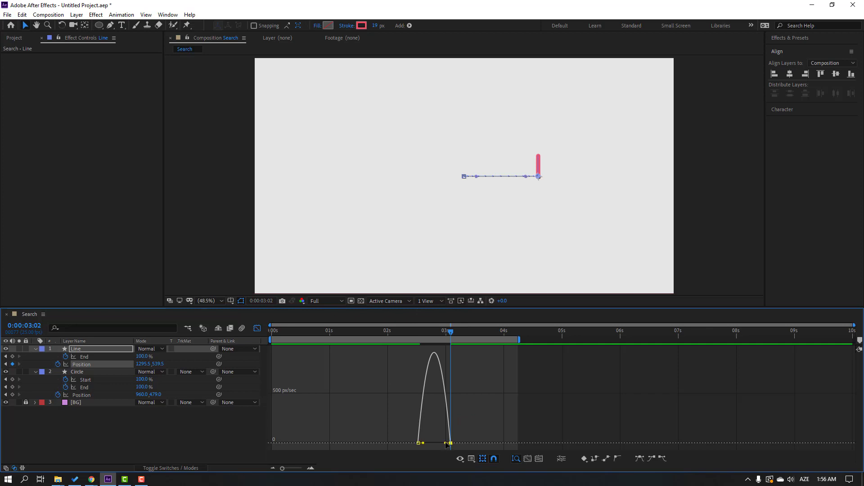
Reshape the Line's Position speed curve into a sharp early peak with a long slow-down, and start the work area shortly before 2 seconds
{"action": "left_click_drag", "start_coordinate": [447, 443], "coordinate": [437, 447]}
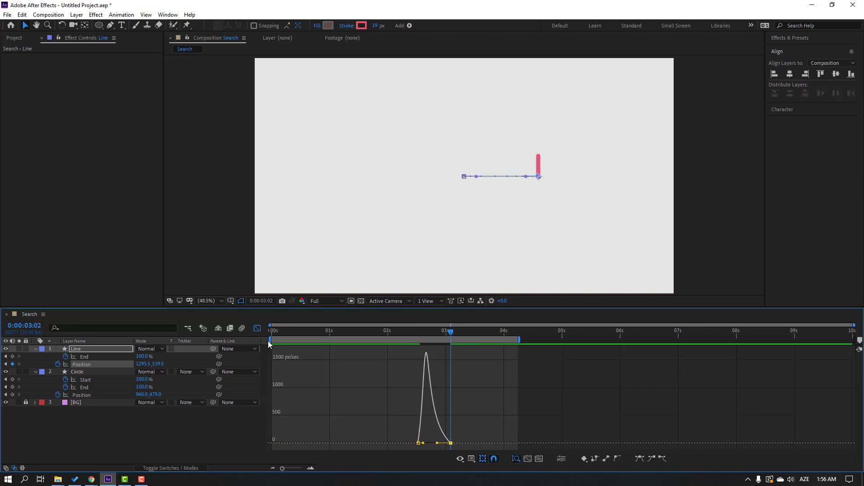
{"action": "left_click_drag", "start_coordinate": [270, 344], "coordinate": [372, 340]}
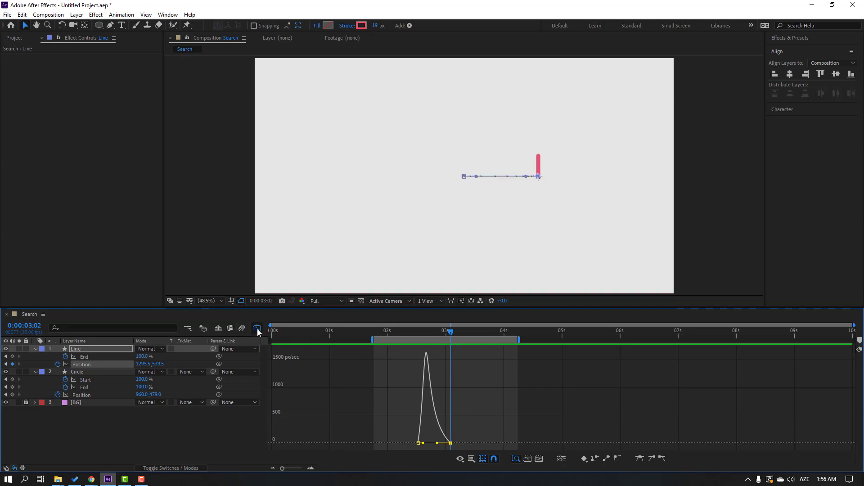
{"action": "left_click", "coordinate": [257, 329]}
{"action": "left_click", "coordinate": [469, 361]}
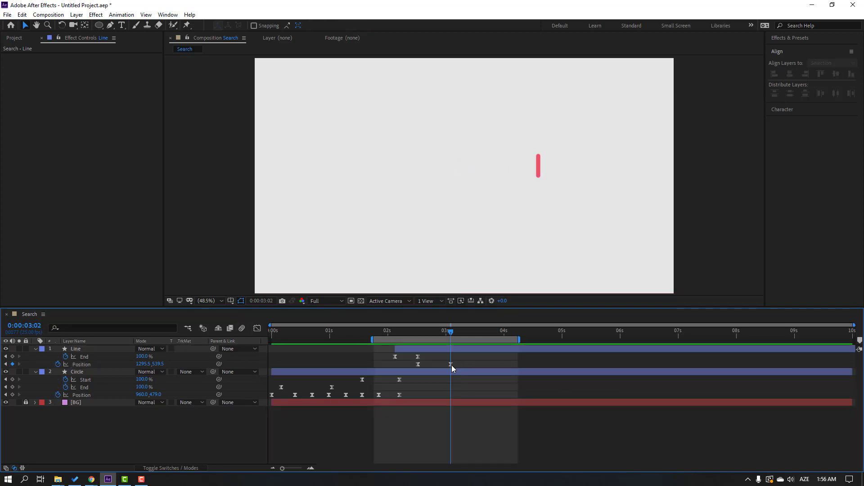
Retime the Line's Position keyframes to 0:00:02:11 and 0:00:03:14, previewing the slower slide
{"action": "left_click_drag", "start_coordinate": [451, 365], "coordinate": [494, 365]}
{"action": "key", "text": "space"}
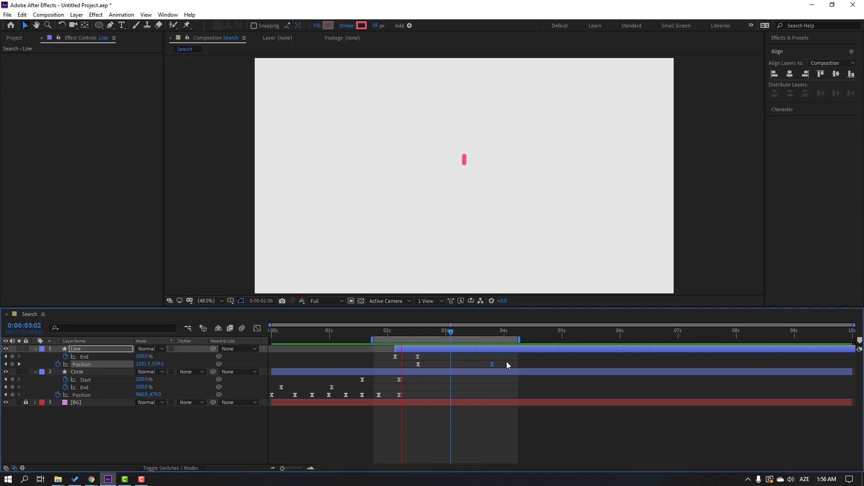
{"action": "key", "text": "space"}
{"action": "left_click_drag", "start_coordinate": [506, 362], "coordinate": [413, 365]}
{"action": "key", "text": "space"}
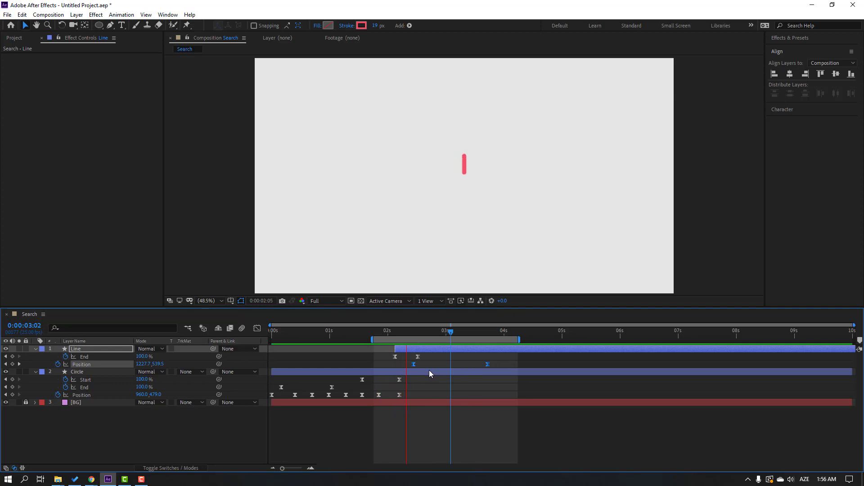
{"action": "left_click", "coordinate": [487, 365]}
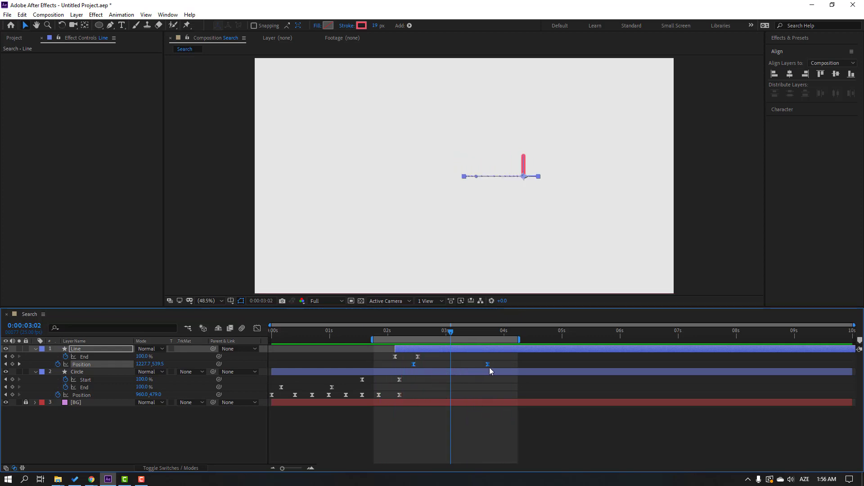
{"action": "left_click_drag", "start_coordinate": [492, 365], "coordinate": [481, 368]}
{"action": "key", "text": "alt+Left"}
{"action": "key", "text": "space"}
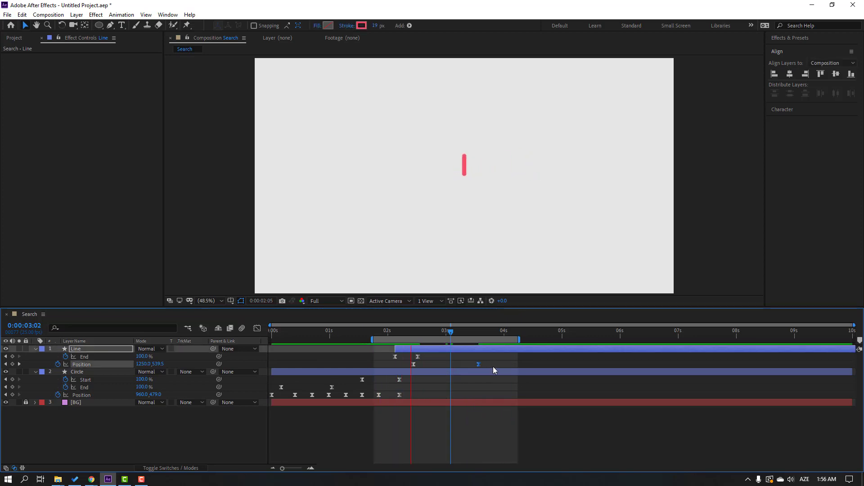
{"action": "key", "text": "space"}
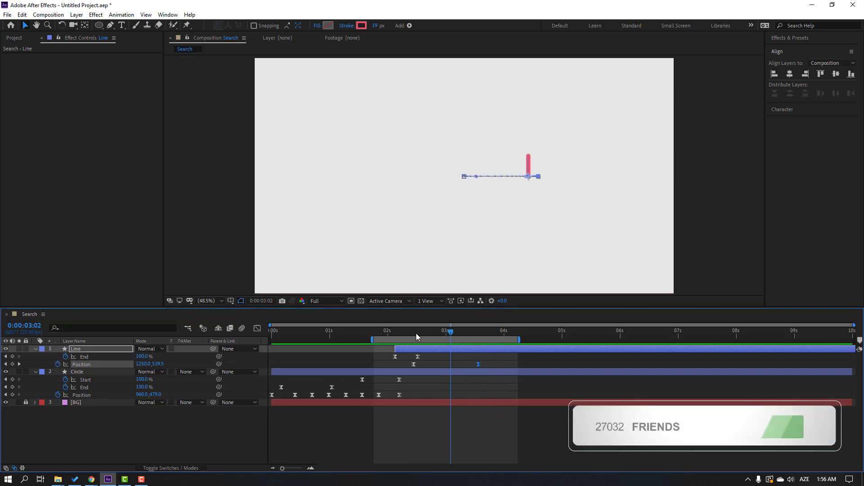
Add a text layer reading "hello" beside the Line at 0:00:03:14
{"action": "left_click_drag", "start_coordinate": [416, 334], "coordinate": [479, 338]}
{"action": "left_click", "coordinate": [353, 441]}
{"action": "left_click", "coordinate": [118, 26]}
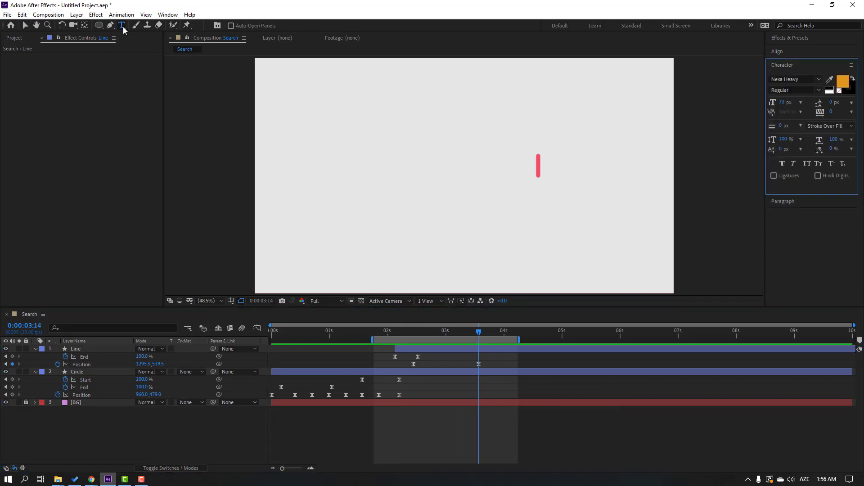
{"action": "left_click", "coordinate": [398, 169]}
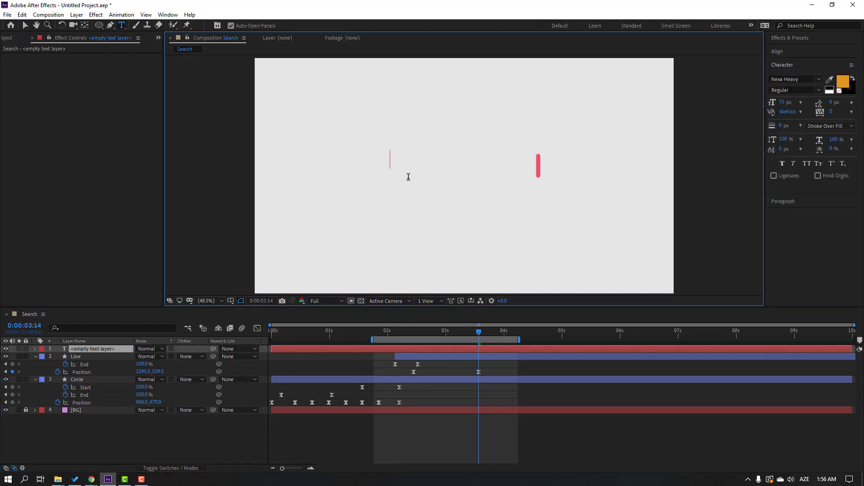
{"action": "type", "text": "hello"}
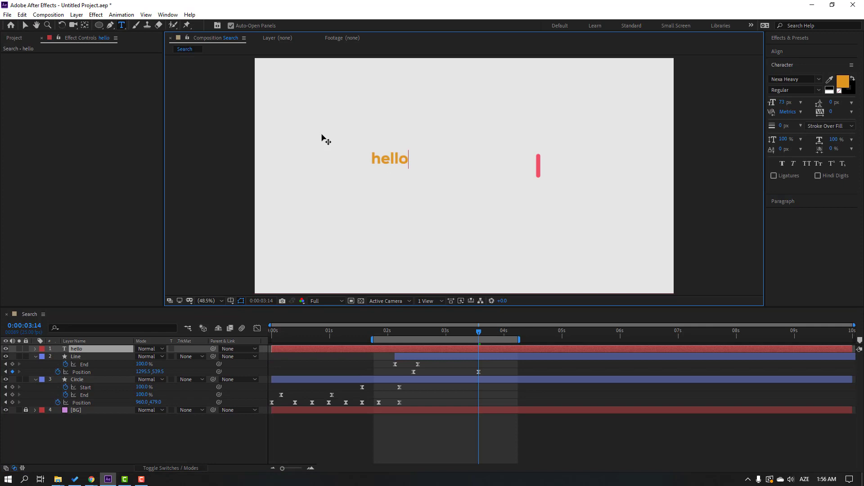
{"action": "left_click", "coordinate": [26, 25]}
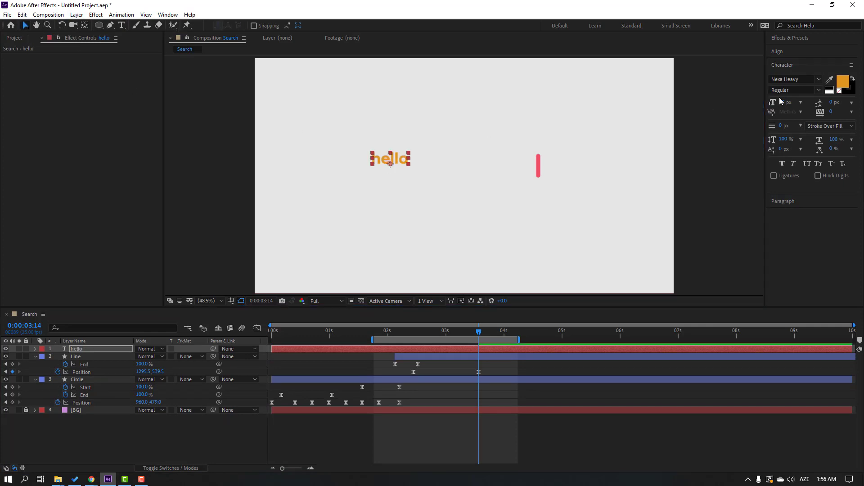
Set the text's fill color to blue 487AD7
{"action": "left_click", "coordinate": [843, 82]}
{"action": "left_click", "coordinate": [623, 351]}
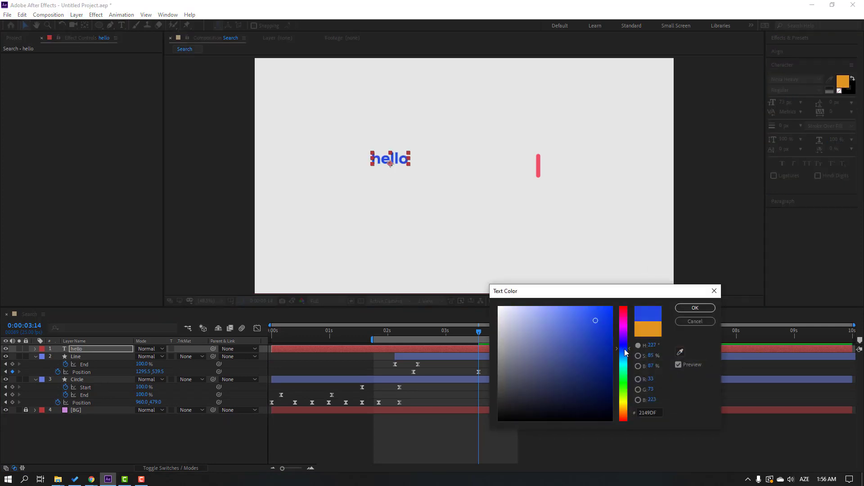
{"action": "left_click", "coordinate": [583, 331]}
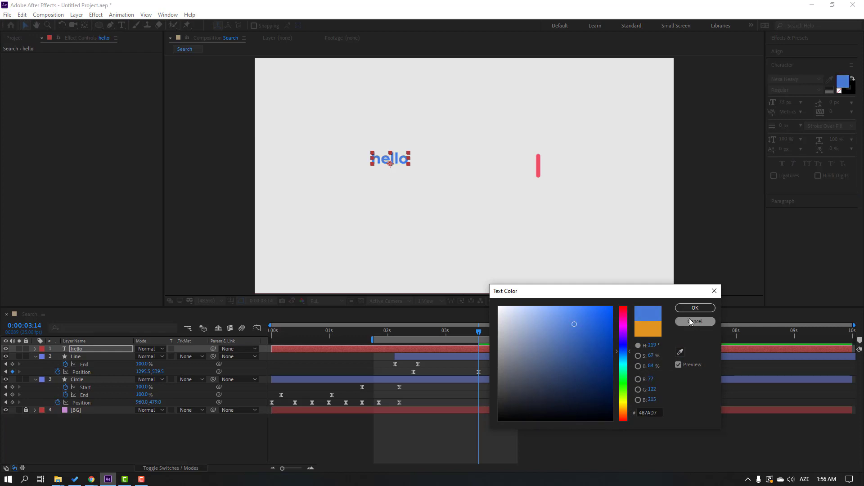
{"action": "left_click", "coordinate": [695, 308]}
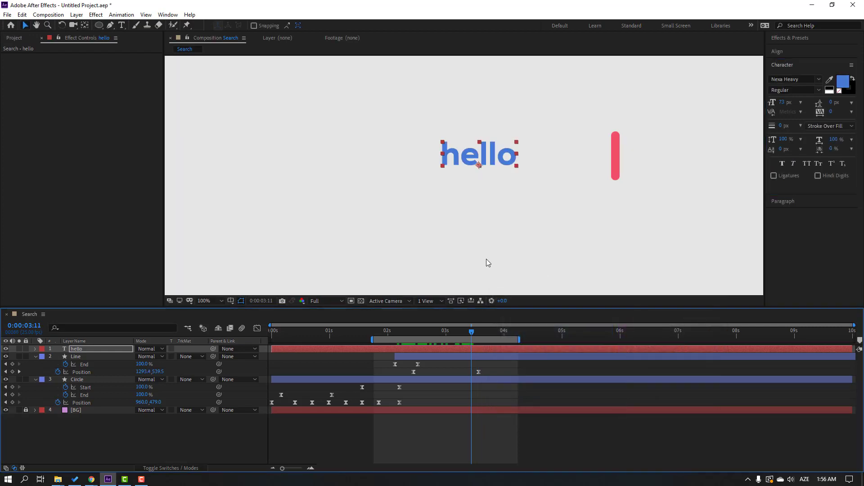
Extend the text to read "hello friends"
{"action": "left_click_drag", "start_coordinate": [495, 160], "coordinate": [492, 162]}
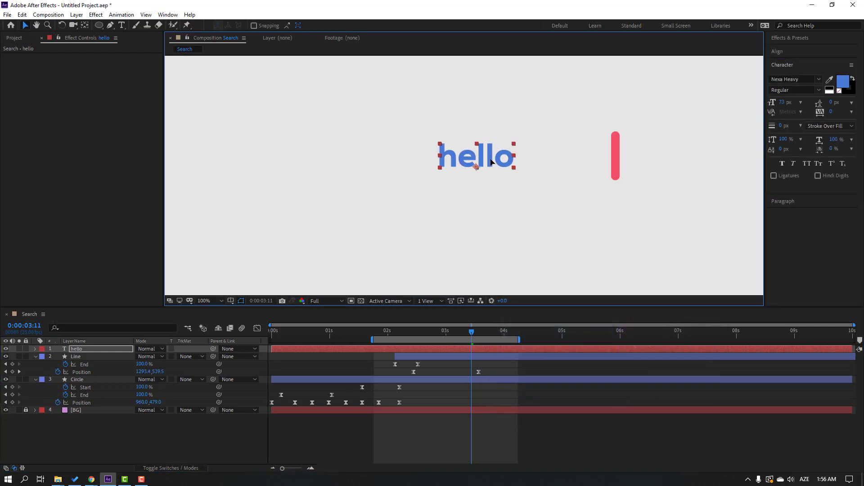
{"action": "double_click", "coordinate": [491, 162]}
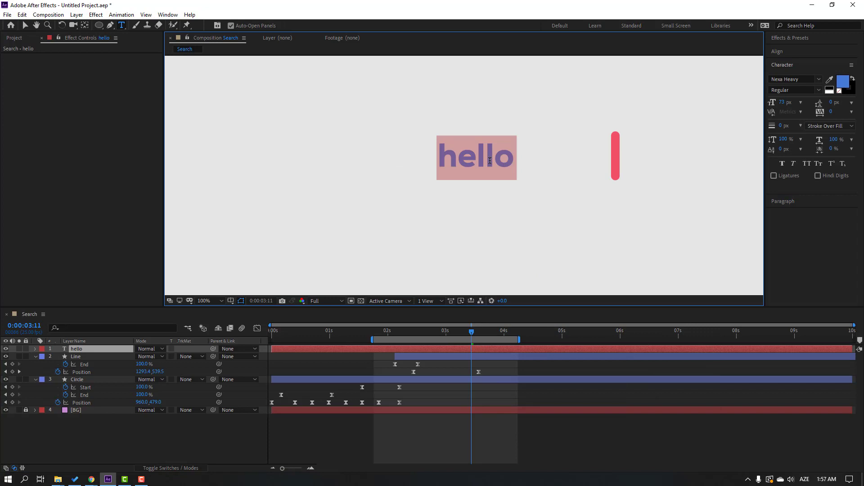
{"action": "key", "text": "End"}
{"action": "type", "text": "friends"}
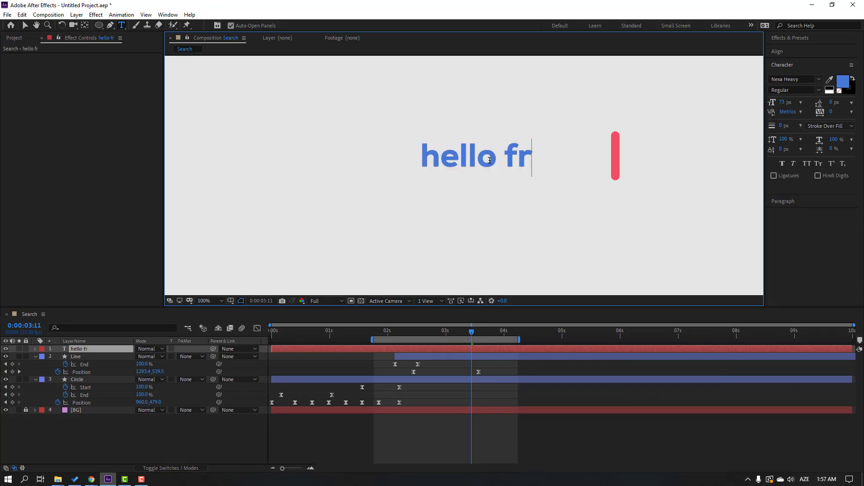
{"action": "left_click", "coordinate": [26, 25]}
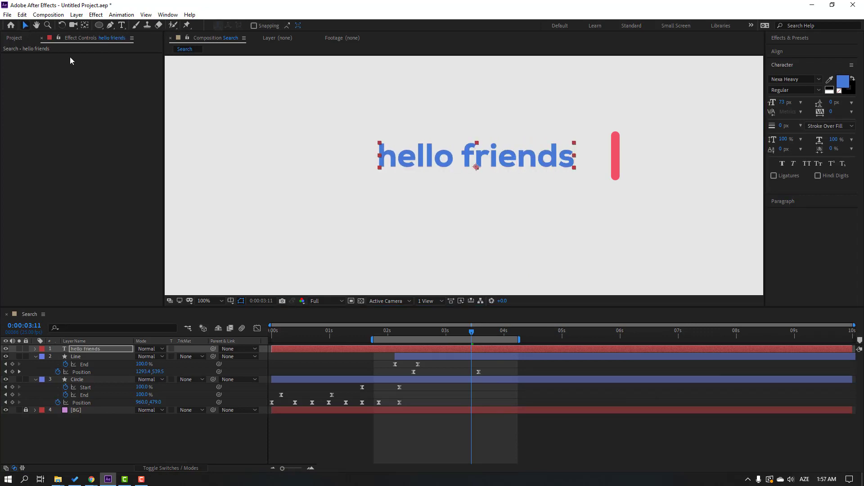
Move the "hello friends" text sideways so its first letter starts at the Line's position at 0:00:02:11
{"action": "left_click_drag", "start_coordinate": [456, 334], "coordinate": [413, 333]}
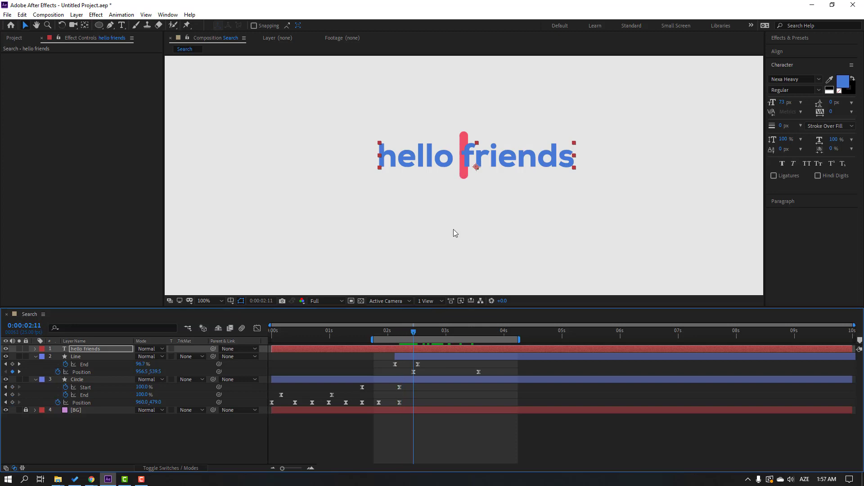
{"action": "left_click_drag", "start_coordinate": [411, 165], "coordinate": [495, 163]}
Set the Line's X Position to 1411.5 at 0:00:03:14, just past the text's end, and preview the slide
{"action": "left_click_drag", "start_coordinate": [415, 333], "coordinate": [479, 333]}
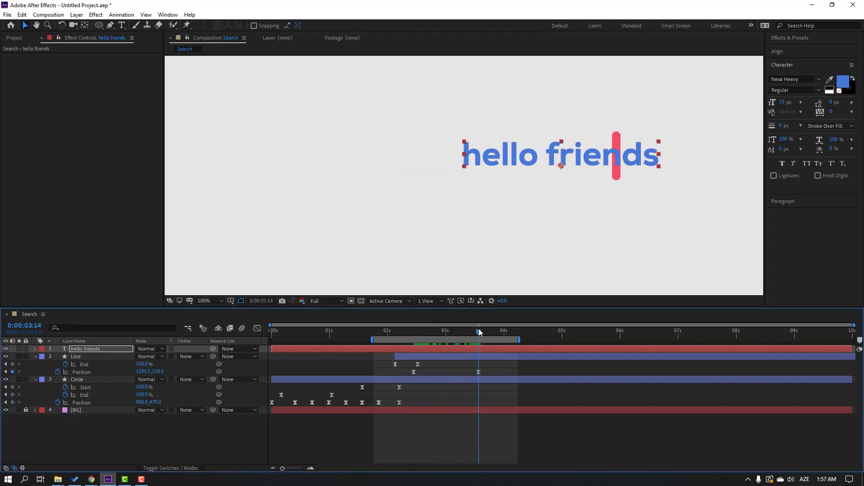
{"action": "left_click", "coordinate": [479, 373]}
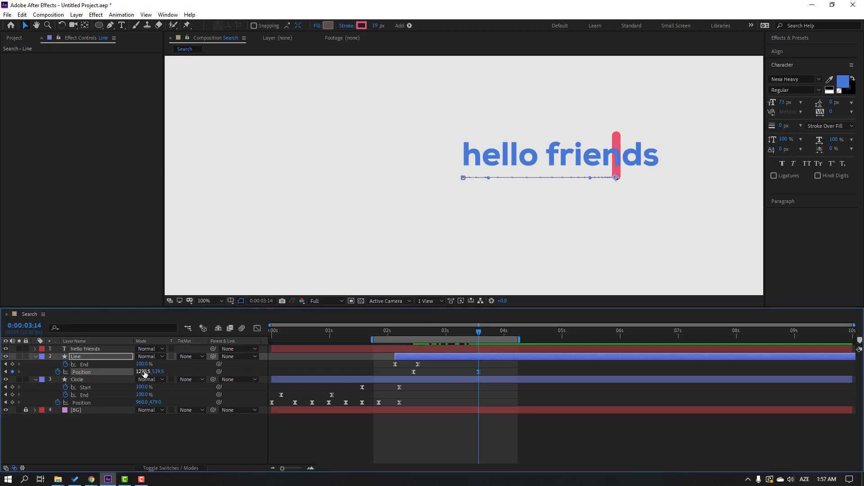
{"action": "left_click_drag", "start_coordinate": [144, 374], "coordinate": [483, 369]}
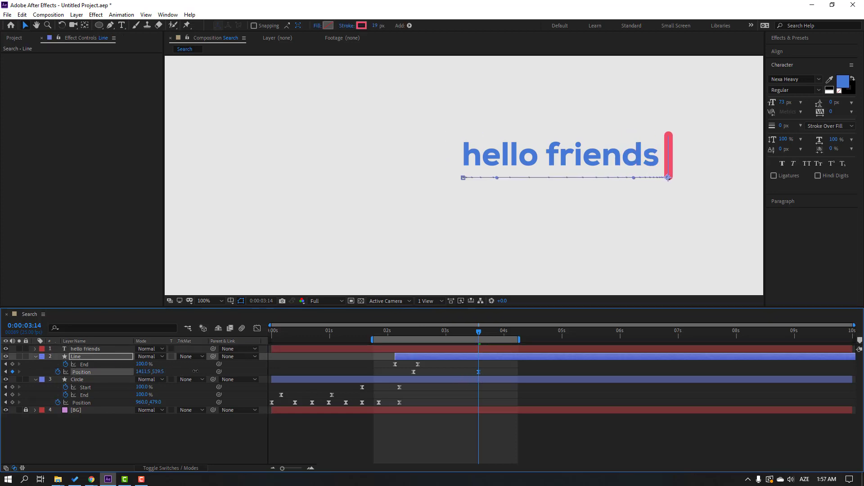
{"action": "left_click", "coordinate": [484, 369]}
{"action": "key", "text": "space"}
{"action": "key", "text": "space"}
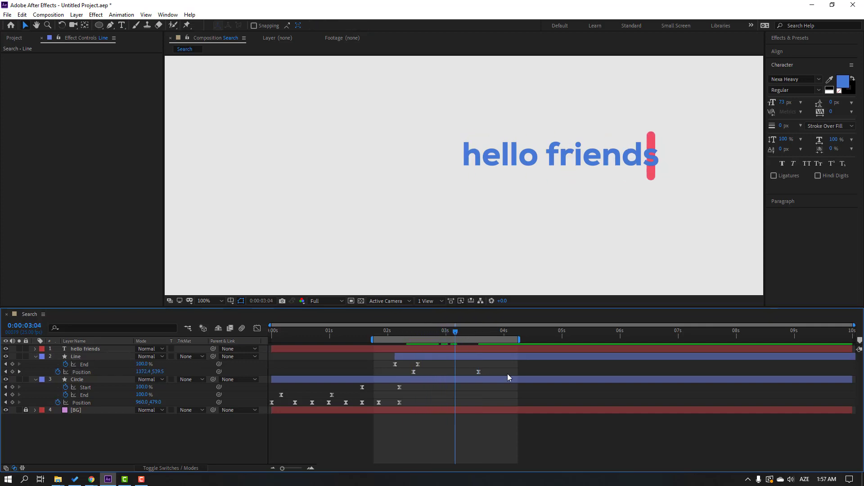
{"action": "key", "text": "space"}
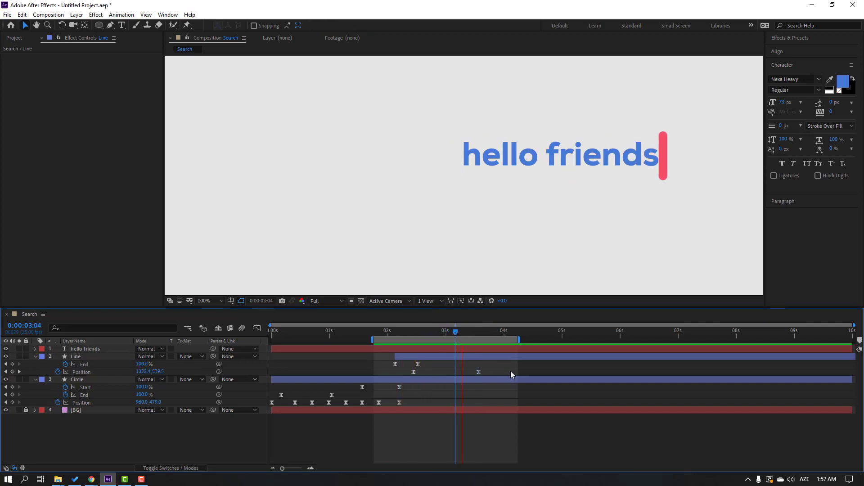
Keyframe the Line's Scale at 0:00:02:11 and shrink it to 100, 14% at 0:00:03:14
{"action": "mouse_move", "coordinate": [456, 332]}
{"action": "left_mouse_down"}
{"action": "mouse_move", "coordinate": [476, 334]}
{"action": "mouse_move", "coordinate": [408, 334]}
{"action": "mouse_move", "coordinate": [478, 334]}
{"action": "left_mouse_up"}
{"action": "left_click", "coordinate": [425, 369]}
{"action": "left_click", "coordinate": [419, 358]}
{"action": "key", "text": "shift+s"}
{"action": "left_click", "coordinate": [58, 380]}
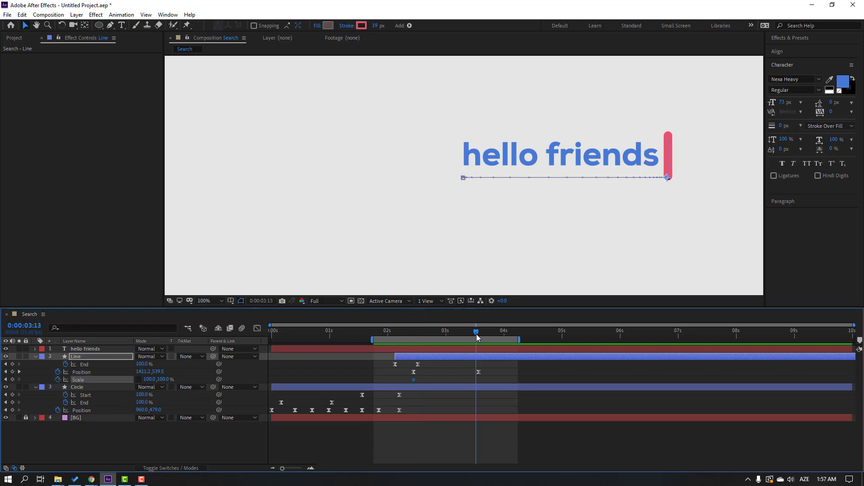
{"action": "left_click_drag", "start_coordinate": [160, 379], "coordinate": [139, 383]}
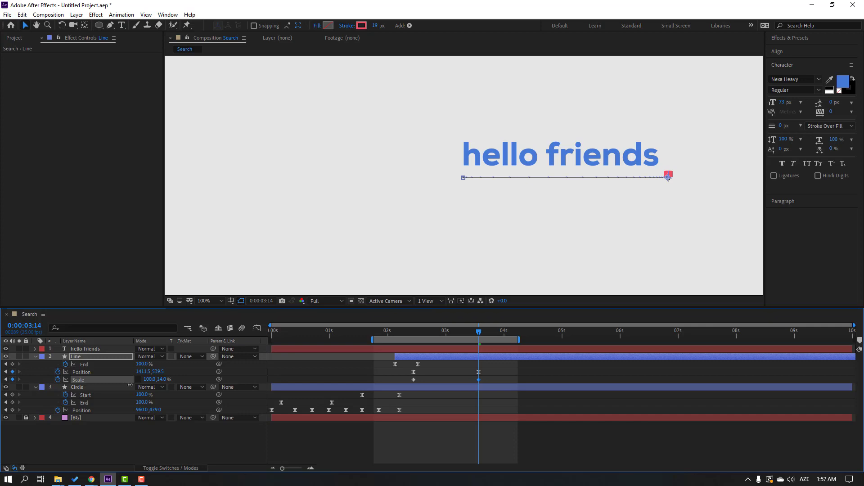
{"action": "left_click", "coordinate": [533, 462]}
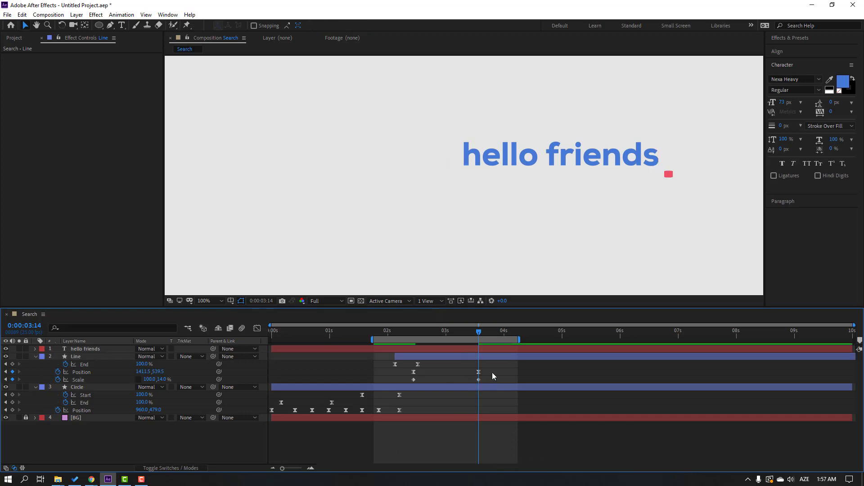
Set the Line's Y Position to 511.5 at 0:00:03:14 to align it with the text baseline, and scrub through the motion
{"action": "left_click", "coordinate": [479, 373]}
{"action": "scroll", "coordinate": [674, 247], "scroll_direction": "up", "scroll_amount": 1}
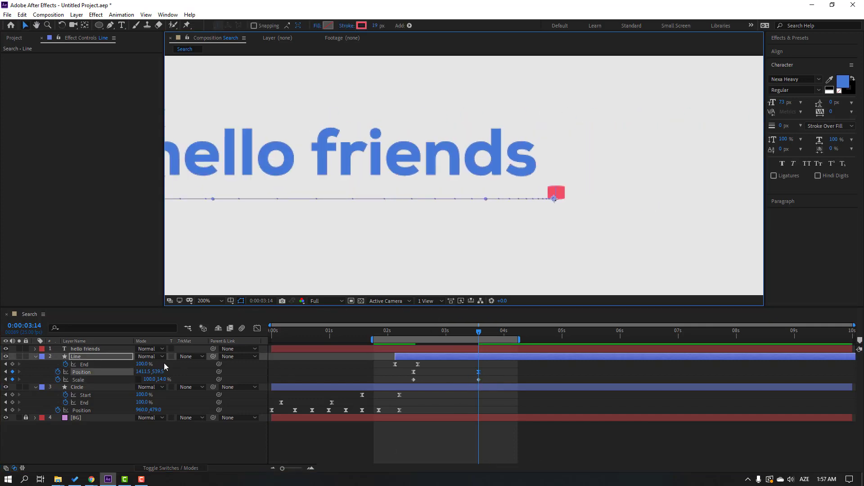
{"action": "left_click_drag", "start_coordinate": [157, 372], "coordinate": [148, 371]}
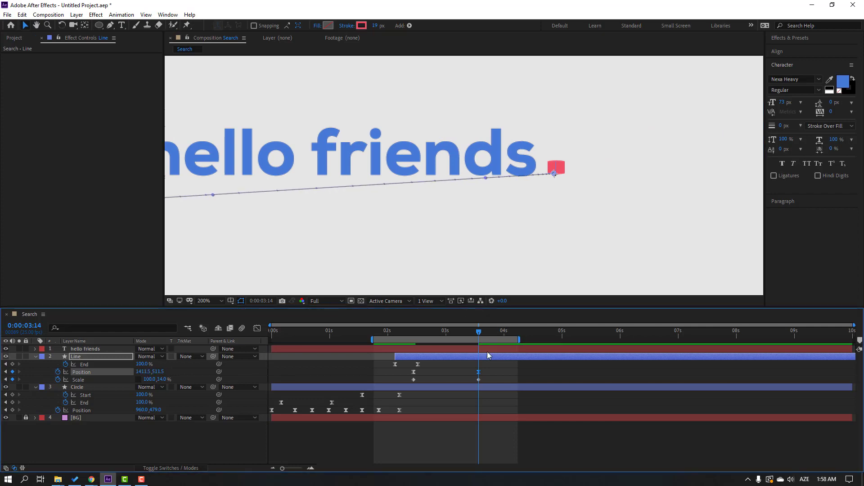
{"action": "left_click", "coordinate": [492, 377]}
{"action": "scroll", "coordinate": [423, 265], "scroll_direction": "down", "scroll_amount": 1}
{"action": "left_click_drag", "start_coordinate": [412, 326], "coordinate": [464, 341]}
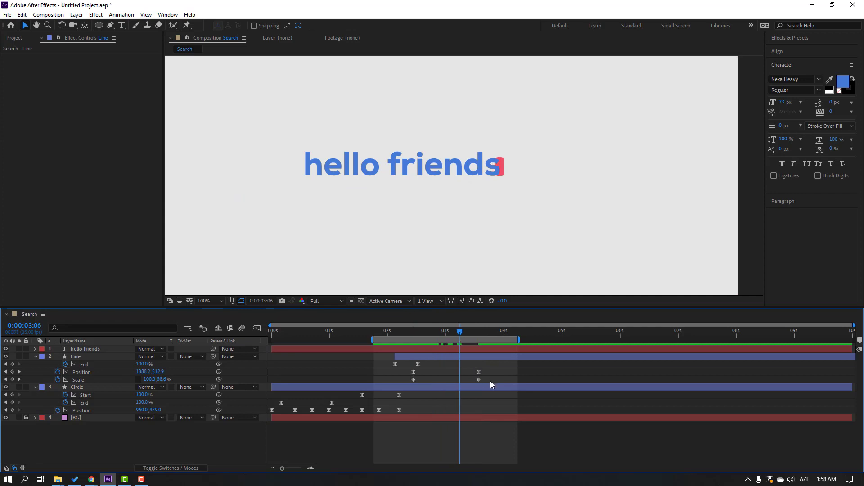
Apply Easy Ease to both Scale keyframes of the Line and show their speed curve in the Graph Editor
{"action": "left_click_drag", "start_coordinate": [490, 381], "coordinate": [417, 386]}
{"action": "right_click", "coordinate": [413, 380]}
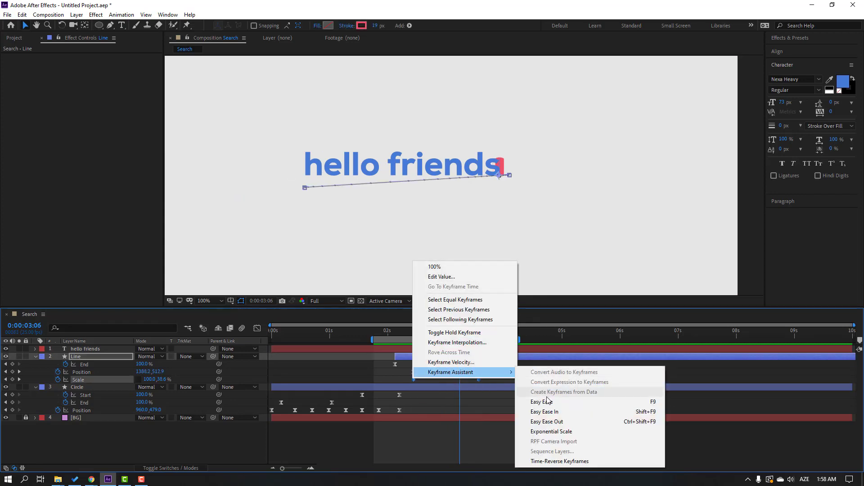
{"action": "left_click", "coordinate": [536, 400]}
{"action": "left_click", "coordinate": [257, 329]}
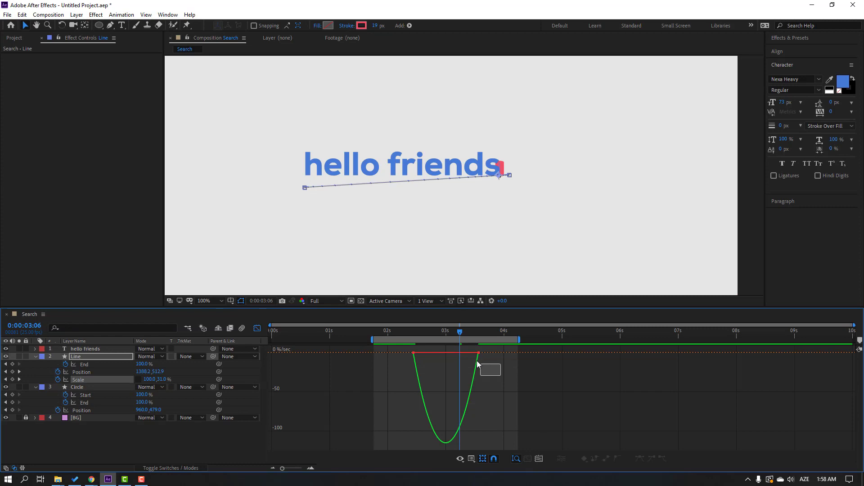
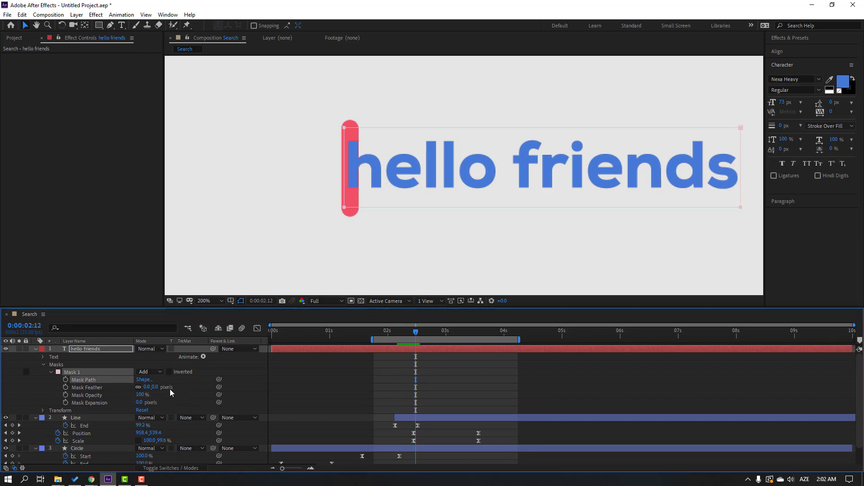
Align the hello friends layer's Mask 1 with the Line's right edge and start Mask Path keyframing at 0:00:02:12
{"action": "left_click", "coordinate": [75, 387]}
{"action": "left_click", "coordinate": [87, 380]}
{"action": "key", "text": "Right"}
{"action": "key", "text": "Right"}
{"action": "key", "text": "Right"}
{"action": "key", "text": "Right"}
{"action": "key", "text": "Right"}
{"action": "key", "text": "Right"}
{"action": "key", "text": "Right"}
{"action": "key", "text": "Right"}
{"action": "key", "text": "Right"}
{"action": "key", "text": "Right"}
{"action": "key", "text": "Right"}
{"action": "key", "text": "Right"}
{"action": "key", "text": "Right"}
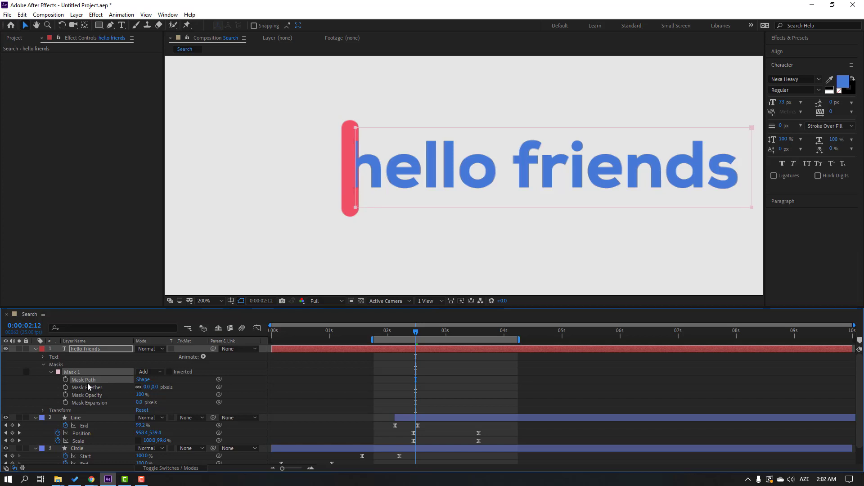
{"action": "key", "text": "Right"}
{"action": "key", "text": "Right"}
{"action": "key", "text": "Right"}
{"action": "key", "text": "Right"}
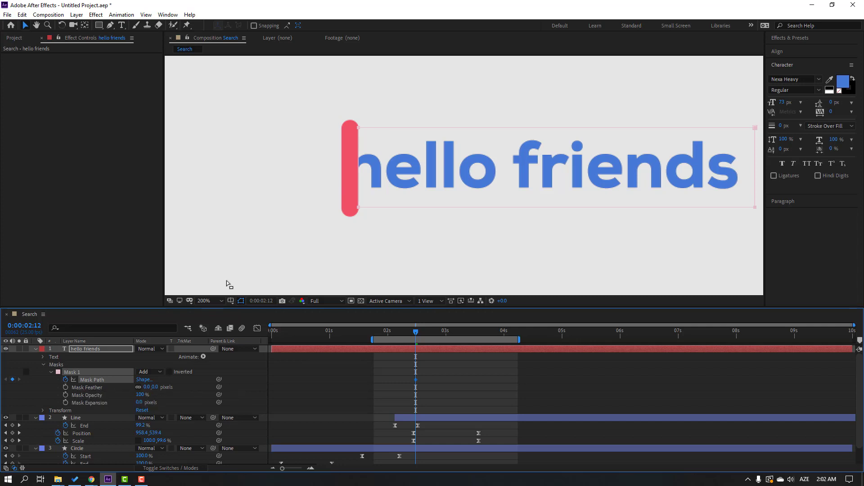
Advance to 0:00:02:13 and shift Mask 1 right to match the Line's right edge
{"action": "key", "text": "Page_Down"}
{"action": "key", "text": "Right"}
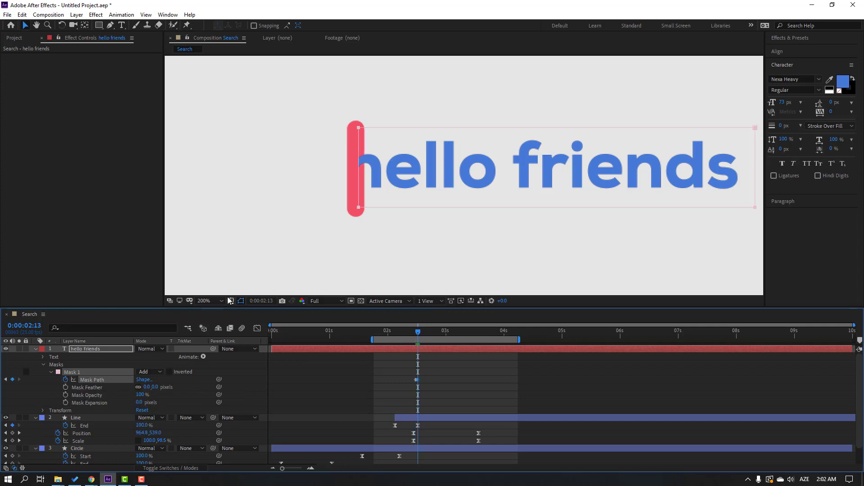
{"action": "key", "text": "Right"}
{"action": "key", "text": "Right"}
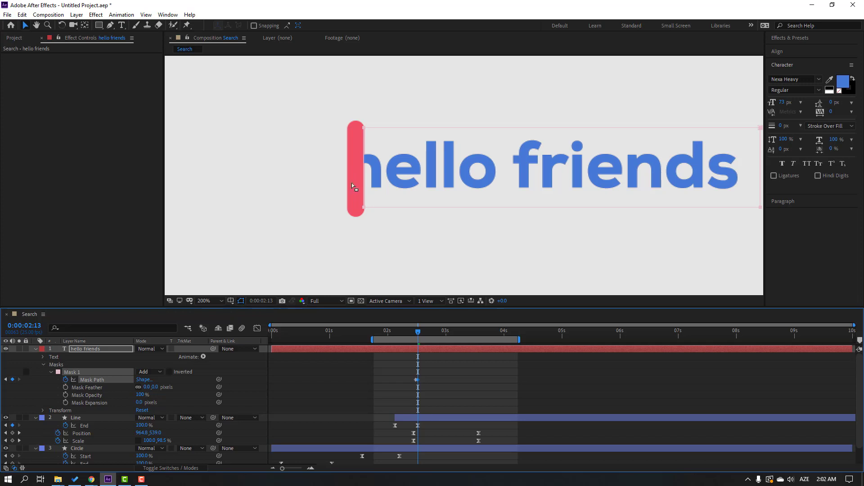
{"action": "scroll", "coordinate": [352, 189], "scroll_direction": "up", "scroll_amount": 1}
{"action": "left_click_drag", "start_coordinate": [288, 231], "coordinate": [346, 225]}
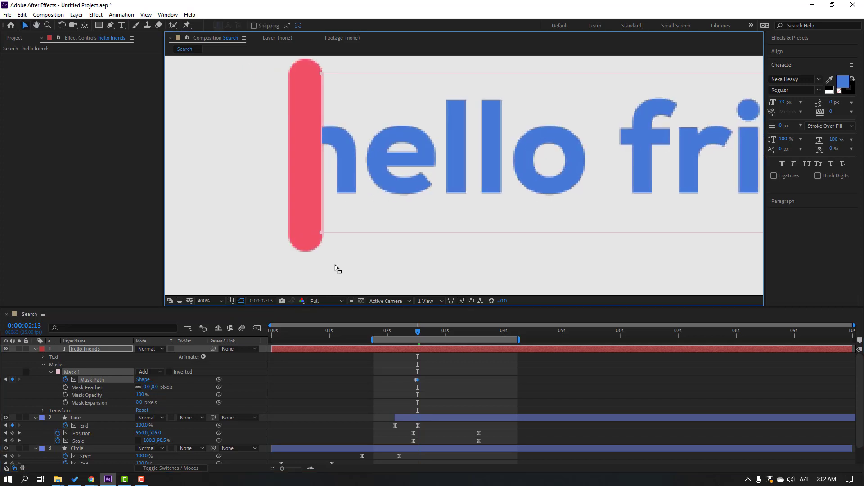
Advance to 0:00:02:14 and shift Mask 1 right to follow the Line's right edge
{"action": "key", "text": "Page_Down"}
{"action": "key", "text": "Right"}
{"action": "key", "text": "Right"}
{"action": "key", "text": "Right"}
{"action": "key", "text": "Right"}
{"action": "key", "text": "Right"}
{"action": "key", "text": "Right"}
{"action": "key", "text": "Right"}
{"action": "key", "text": "Right"}
{"action": "key", "text": "Right"}
{"action": "key", "text": "Right"}
{"action": "key", "text": "Right"}
{"action": "key", "text": "Right"}
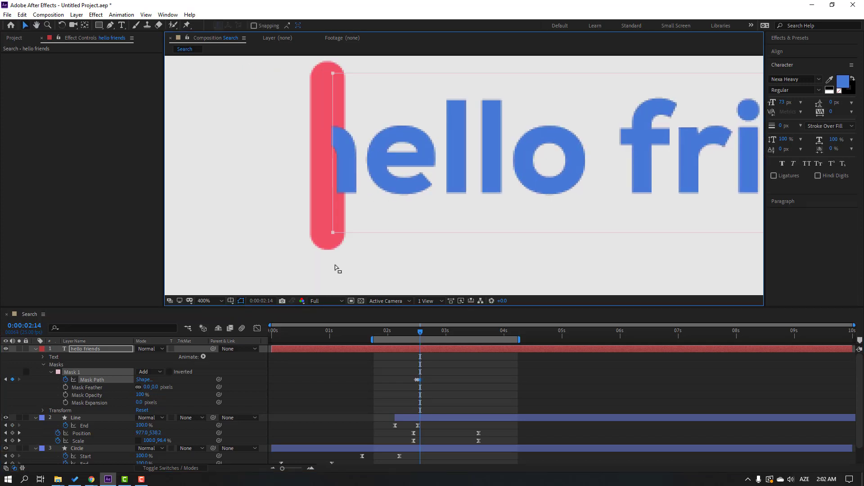
{"action": "key", "text": "Right"}
{"action": "key", "text": "Right"}
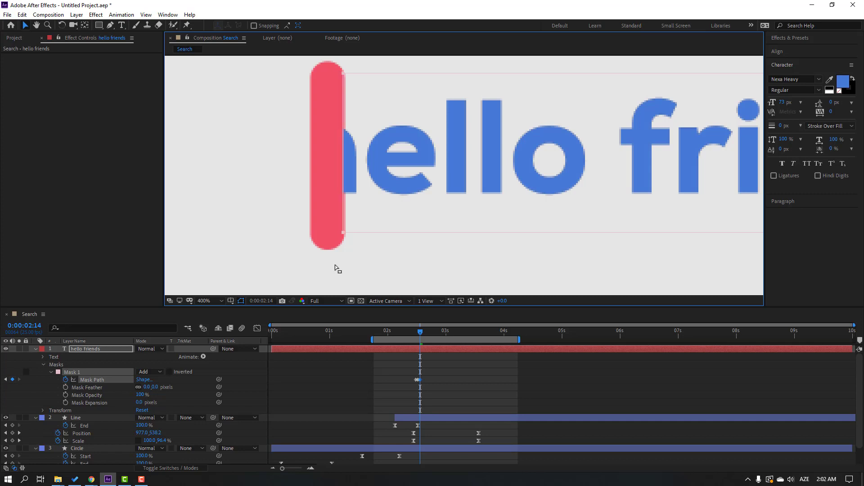
Keyframe Mask 1 frame by frame from 0:00:02:15 to 0:00:02:17, keeping its left side on the Line's right edge
{"action": "key", "text": "Page_Down"}
{"action": "key", "text": "shift+Right"}
{"action": "key", "text": "shift+Right"}
{"action": "key", "text": "shift+Right"}
{"action": "key", "text": "shift+Right"}
{"action": "key", "text": "shift+Right"}
{"action": "key", "text": "shift+Right"}
{"action": "key", "text": "shift+Right"}
{"action": "key", "text": "shift+Right"}
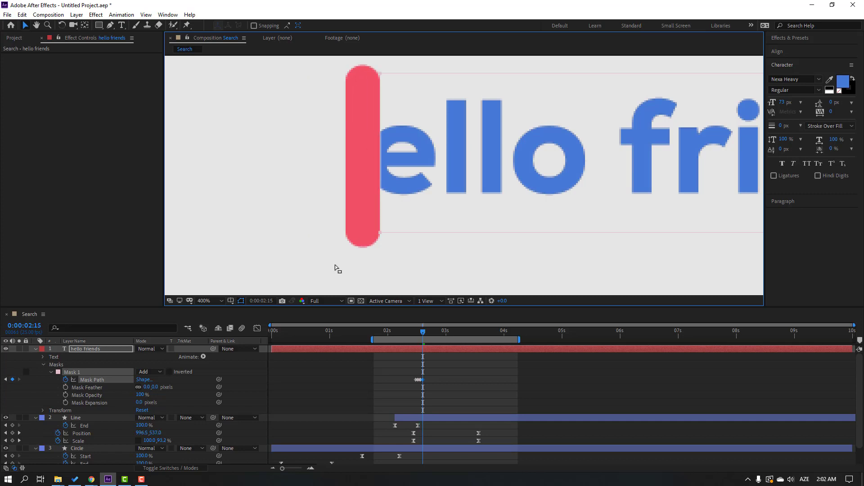
{"action": "key", "text": "Page_Down"}
{"action": "key", "text": "shift+Right"}
{"action": "key", "text": "shift+Right"}
{"action": "key", "text": "shift+Right"}
{"action": "key", "text": "shift+Right"}
{"action": "key", "text": "shift+Right"}
{"action": "key", "text": "shift+Right"}
{"action": "key", "text": "shift+Right"}
{"action": "key", "text": "shift+Right"}
{"action": "key", "text": "shift+Right"}
{"action": "key", "text": "shift+Right"}
{"action": "key", "text": "shift+Right"}
{"action": "key", "text": "Page_Down"}
{"action": "key", "text": "shift+Right"}
{"action": "key", "text": "shift+Right"}
{"action": "key", "text": "shift+Right"}
{"action": "key", "text": "shift+Right"}
{"action": "key", "text": "shift+Right"}
{"action": "key", "text": "shift+Right"}
{"action": "key", "text": "shift+Right"}
{"action": "key", "text": "shift+Right"}
{"action": "key", "text": "shift+Right"}
{"action": "key", "text": "shift+Right"}
{"action": "key", "text": "shift+Right"}
{"action": "key", "text": "shift+Right"}
{"action": "key", "text": "shift+Right"}
{"action": "key", "text": "shift+Right"}
{"action": "key", "text": "shift+Right"}
{"action": "left_click_drag", "start_coordinate": [611, 164], "coordinate": [446, 167]}
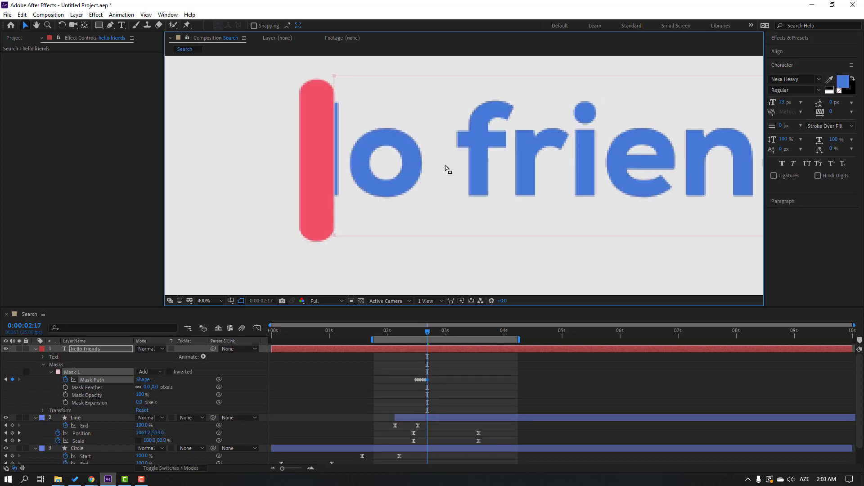
Shift Mask 1 right at 0:00:02:18 and 0:00:02:19 so its left side follows the Line past the "o"
{"action": "key", "text": "Page_Down"}
{"action": "key", "text": "shift+Right"}
{"action": "key", "text": "shift+Right"}
{"action": "key", "text": "shift+Right"}
{"action": "key", "text": "shift+Right"}
{"action": "key", "text": "shift+Right"}
{"action": "key", "text": "shift+Right"}
{"action": "key", "text": "shift+Right"}
{"action": "key", "text": "shift+Right"}
{"action": "key", "text": "shift+Right"}
{"action": "key", "text": "shift+Right"}
{"action": "key", "text": "shift+Right"}
{"action": "key", "text": "shift+Right"}
{"action": "key", "text": "shift+Right"}
{"action": "key", "text": "shift+Right"}
{"action": "key", "text": "shift+Right"}
{"action": "key", "text": "shift+Right"}
{"action": "key", "text": "shift+Right"}
{"action": "key", "text": "Page_Down"}
Advance to 0:00:02:20 and move Mask 1 to the Line's right edge beside the "i" of "friends"
{"action": "key", "text": "shift+Right"}
{"action": "key", "text": "shift+Right"}
{"action": "key", "text": "shift+Right"}
{"action": "key", "text": "shift+Right"}
{"action": "key", "text": "shift+Right"}
{"action": "key", "text": "shift+Right"}
{"action": "key", "text": "shift+Right"}
{"action": "key", "text": "shift+Right"}
{"action": "key", "text": "shift+Right"}
{"action": "key", "text": "shift+Right"}
{"action": "key", "text": "shift+Right"}
{"action": "key", "text": "shift+Right"}
{"action": "key", "text": "shift+Right"}
{"action": "key", "text": "shift+Right"}
{"action": "key", "text": "shift+Right"}
{"action": "key", "text": "shift+Right"}
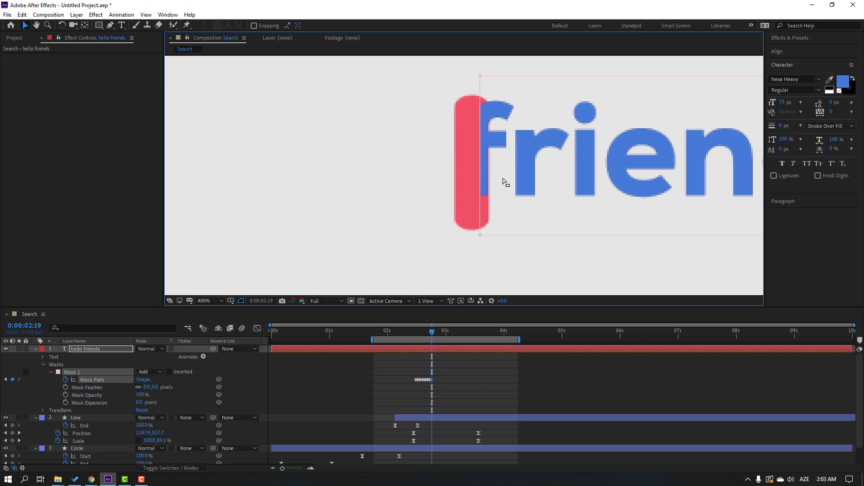
{"action": "key", "text": "Right"}
{"action": "key", "text": "Right"}
{"action": "key", "text": "Right"}
{"action": "key", "text": "Right"}
{"action": "key", "text": "Right"}
{"action": "key", "text": "Right"}
{"action": "key", "text": "Right"}
{"action": "left_click_drag", "start_coordinate": [598, 178], "coordinate": [443, 176]}
{"action": "key", "text": "Page_Down"}
Keyframe Mask 1 at 0:00:02:21 and 0:00:02:22 to follow the Line's right edge up to the "n"
{"action": "key", "text": "shift+Right"}
{"action": "key", "text": "shift+Right"}
{"action": "key", "text": "shift+Right"}
{"action": "key", "text": "shift+Right"}
{"action": "key", "text": "shift+Right"}
{"action": "key", "text": "shift+Right"}
{"action": "key", "text": "shift+Right"}
{"action": "key", "text": "shift+Right"}
{"action": "key", "text": "shift+Right"}
{"action": "key", "text": "shift+Right"}
{"action": "key", "text": "shift+Right"}
{"action": "key", "text": "shift+Right"}
{"action": "key", "text": "shift+Right"}
{"action": "key", "text": "shift+Right"}
{"action": "key", "text": "shift+Right"}
{"action": "key", "text": "shift+Right"}
{"action": "key", "text": "Right"}
{"action": "key", "text": "Right"}
{"action": "key", "text": "Right"}
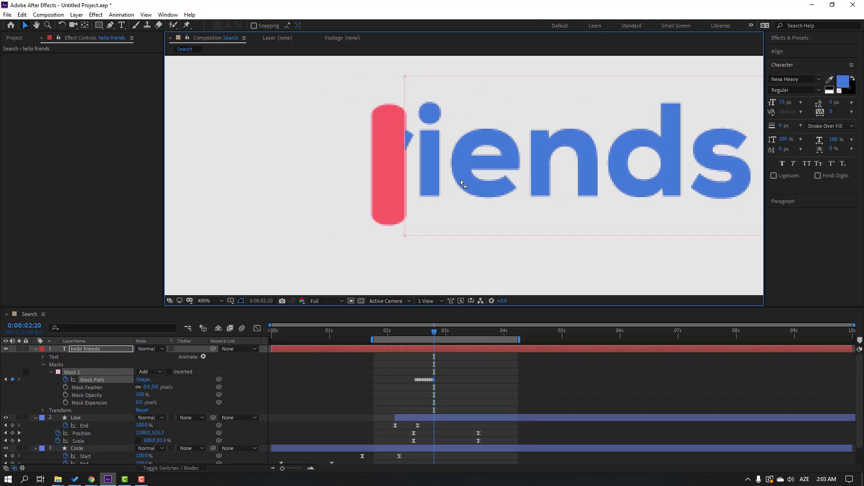
{"action": "key", "text": "Page_Down"}
{"action": "key", "text": "shift+Right"}
{"action": "key", "text": "shift+Right"}
{"action": "key", "text": "shift+Right"}
{"action": "key", "text": "shift+Right"}
{"action": "key", "text": "shift+Right"}
{"action": "key", "text": "shift+Right"}
{"action": "key", "text": "shift+Right"}
{"action": "key", "text": "shift+Right"}
{"action": "key", "text": "shift+Right"}
{"action": "key", "text": "shift+Right"}
{"action": "key", "text": "shift+Right"}
{"action": "key", "text": "shift+Right"}
{"action": "key", "text": "shift+Right"}
{"action": "left_click_drag", "start_coordinate": [560, 181], "coordinate": [421, 181]}
{"action": "key", "text": "Page_Down"}
Shift Mask 1 right on each frame from 0:00:02:23 to 0:00:03:00 to follow the Line across the "n" and "d"
{"action": "key", "text": "shift+Right"}
{"action": "key", "text": "shift+Right"}
{"action": "key", "text": "shift+Right"}
{"action": "key", "text": "shift+Right"}
{"action": "key", "text": "shift+Right"}
{"action": "key", "text": "shift+Right"}
{"action": "key", "text": "shift+Right"}
{"action": "key", "text": "shift+Right"}
{"action": "key", "text": "shift+Right"}
{"action": "key", "text": "shift+Right"}
{"action": "key", "text": "shift+Right"}
{"action": "key", "text": "shift+Right"}
{"action": "key", "text": "shift+Right"}
{"action": "key", "text": "shift+Right"}
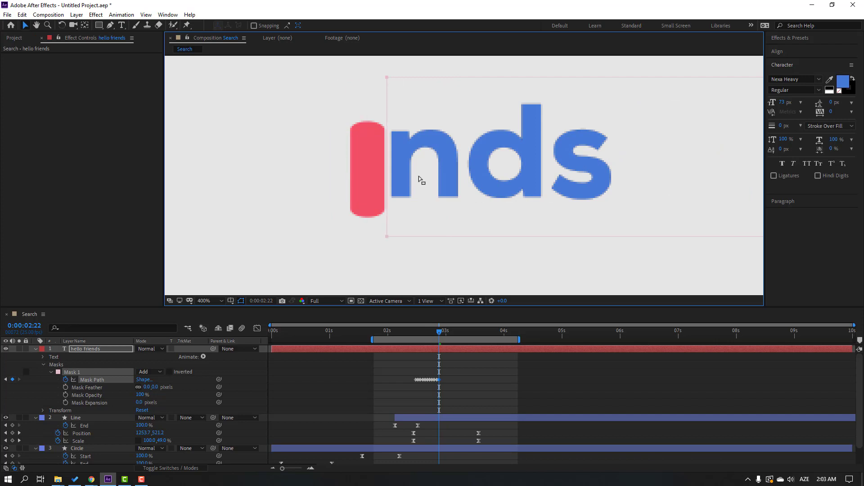
{"action": "key", "text": "shift+Left"}
{"action": "key", "text": "Page_Down"}
{"action": "key", "text": "shift+Right"}
{"action": "key", "text": "shift+Right"}
{"action": "key", "text": "shift+Right"}
{"action": "key", "text": "shift+Right"}
{"action": "key", "text": "shift+Right"}
{"action": "key", "text": "shift+Right"}
{"action": "key", "text": "shift+Right"}
{"action": "key", "text": "shift+Right"}
{"action": "key", "text": "shift+Right"}
{"action": "key", "text": "shift+Right"}
{"action": "key", "text": "Page_Down"}
{"action": "key", "text": "shift+Right"}
{"action": "key", "text": "shift+Right"}
{"action": "key", "text": "shift+Right"}
{"action": "key", "text": "shift+Right"}
{"action": "key", "text": "shift+Right"}
{"action": "key", "text": "shift+Right"}
{"action": "key", "text": "shift+Right"}
{"action": "key", "text": "shift+Right"}
{"action": "key", "text": "shift+Right"}
{"action": "key", "text": "Page_Down"}
Keyframe Mask 1 at 0:00:03:01 and 0:00:03:02, bringing its left side to the Line's right edge at the "s"
{"action": "key", "text": "shift+Right"}
{"action": "key", "text": "shift+Right"}
{"action": "key", "text": "shift+Right"}
{"action": "key", "text": "shift+Right"}
{"action": "key", "text": "shift+Right"}
{"action": "key", "text": "shift+Right"}
{"action": "key", "text": "shift+Right"}
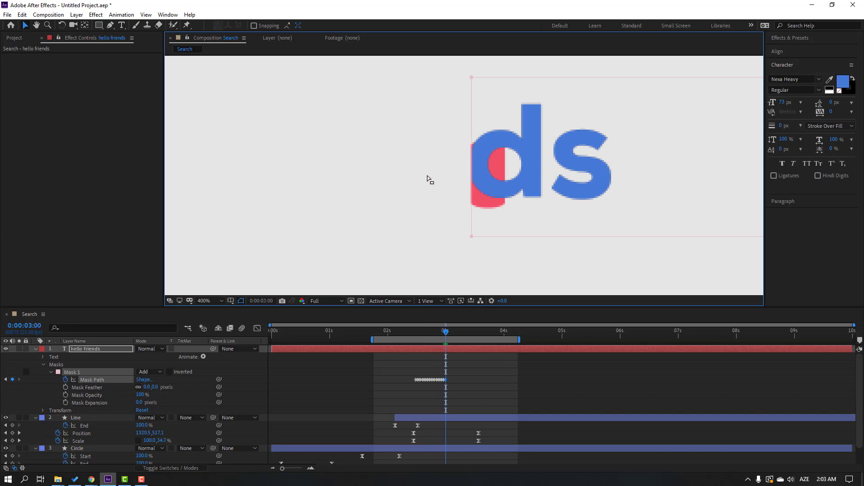
{"action": "key", "text": "Page_Down"}
{"action": "key", "text": "shift+Right"}
{"action": "key", "text": "shift+Right"}
{"action": "key", "text": "shift+Right"}
{"action": "key", "text": "shift+Right"}
{"action": "key", "text": "shift+Right"}
{"action": "key", "text": "shift+Right"}
{"action": "key", "text": "shift+Right"}
{"action": "key", "text": "Right"}
{"action": "key", "text": "Right"}
{"action": "key", "text": "Right"}
{"action": "key", "text": "Right"}
{"action": "key", "text": "Page_Down"}
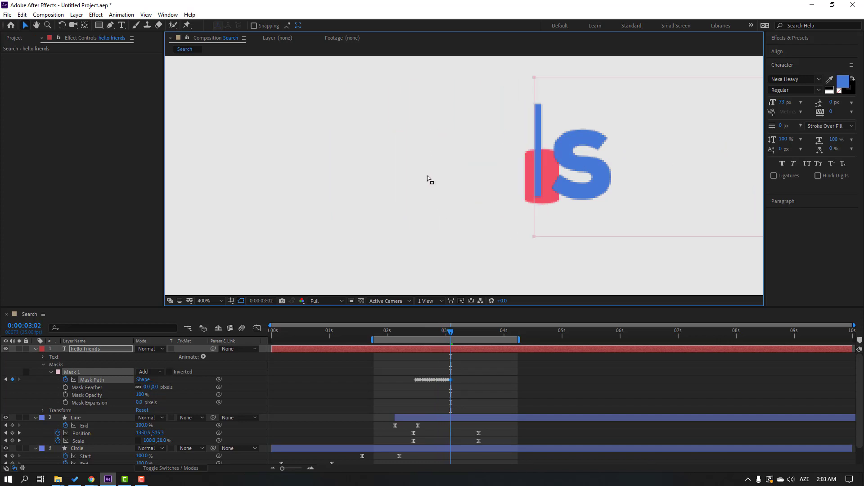
{"action": "key", "text": "shift+Right"}
{"action": "key", "text": "shift+Right"}
{"action": "key", "text": "shift+Right"}
Advance to 0:00:03:03 and shift Mask 1 right to meet the Line's edge over the "s"
{"action": "key", "text": "shift+Right"}
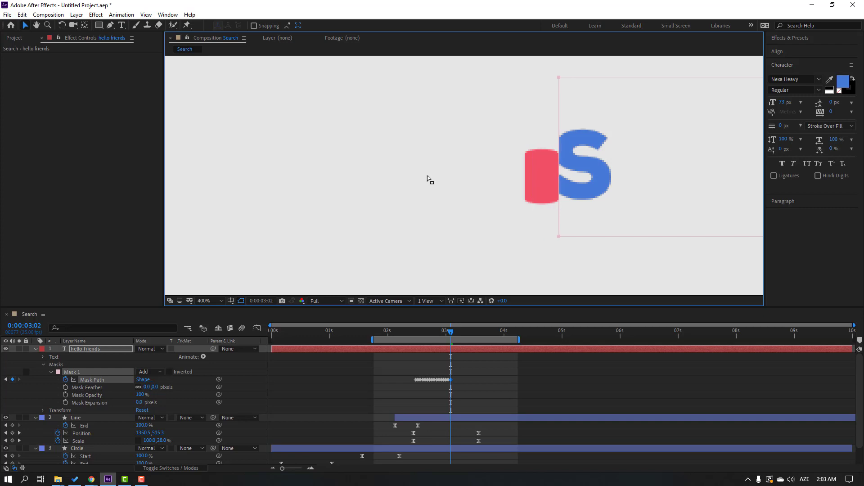
{"action": "key", "text": "Page_Down"}
{"action": "key", "text": "shift+Right"}
{"action": "key", "text": "shift+Right"}
{"action": "key", "text": "shift+Right"}
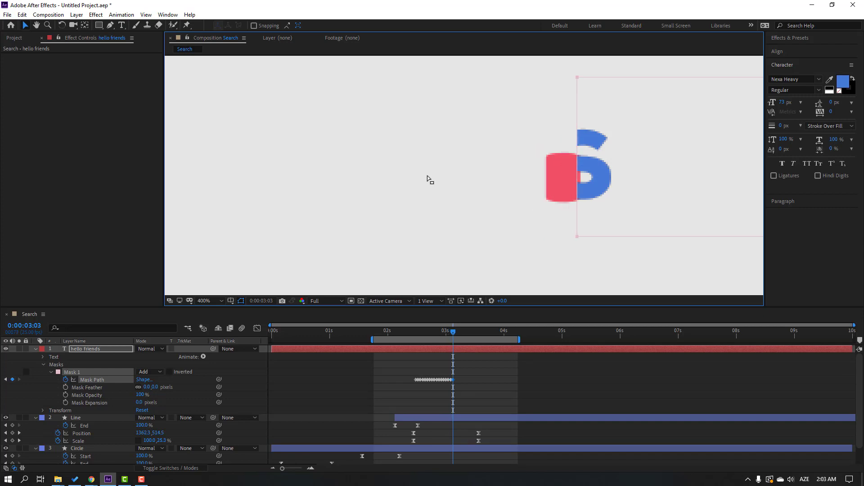
{"action": "key", "text": "Right"}
{"action": "key", "text": "Right"}
{"action": "key", "text": "Right"}
{"action": "key", "text": "Right"}
{"action": "key", "text": "Right"}
{"action": "key", "text": "Right"}
{"action": "key", "text": "Right"}
{"action": "key", "text": "Right"}
Shift Mask 1 right at 0:00:03:04 and 0:00:03:05 until its left side clears the end of the "s"
{"action": "key", "text": "Page_Down"}
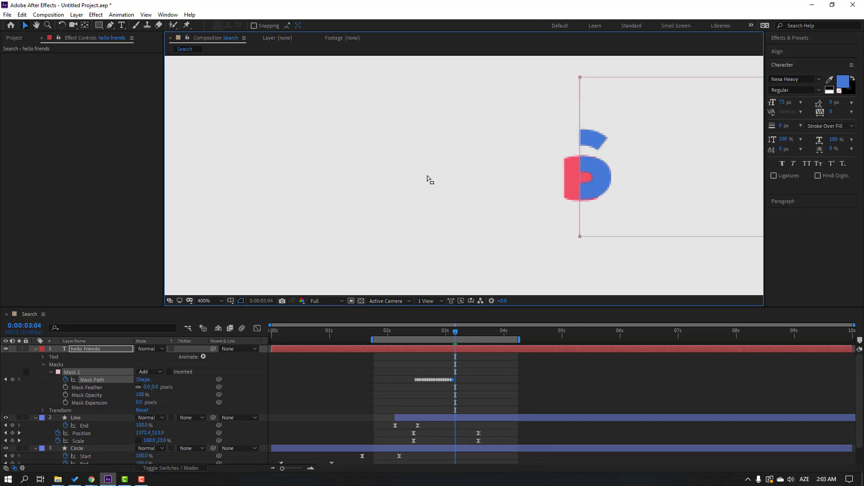
{"action": "key", "text": "shift+Right"}
{"action": "key", "text": "shift+Right"}
{"action": "key", "text": "shift+Right"}
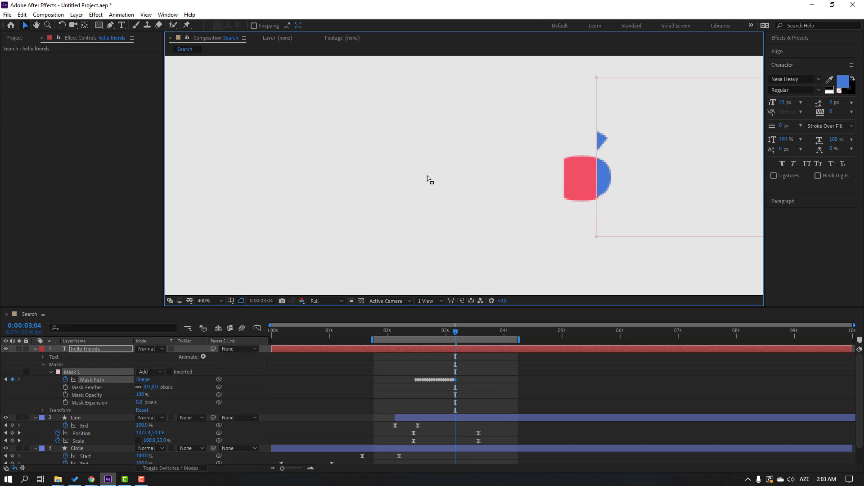
{"action": "key", "text": "Page_Down"}
{"action": "key", "text": "shift+Right"}
{"action": "key", "text": "shift+Right"}
{"action": "key", "text": "shift+Right"}
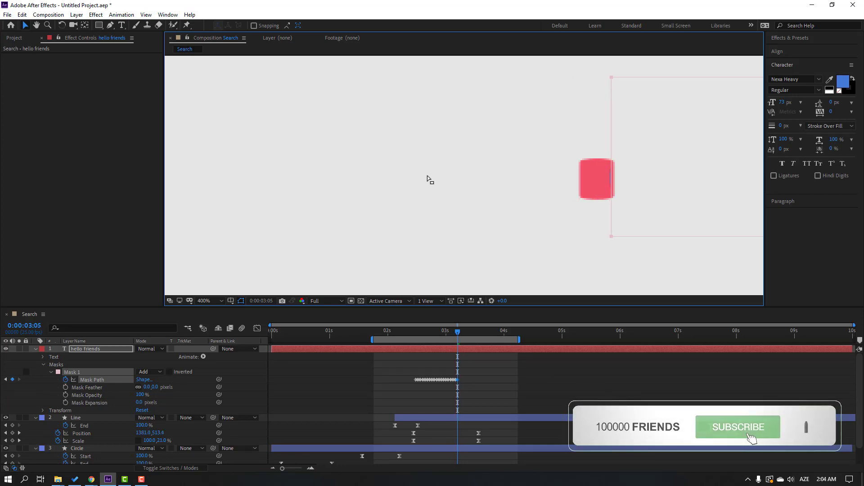
{"action": "key", "text": "Right"}
{"action": "key", "text": "Right"}
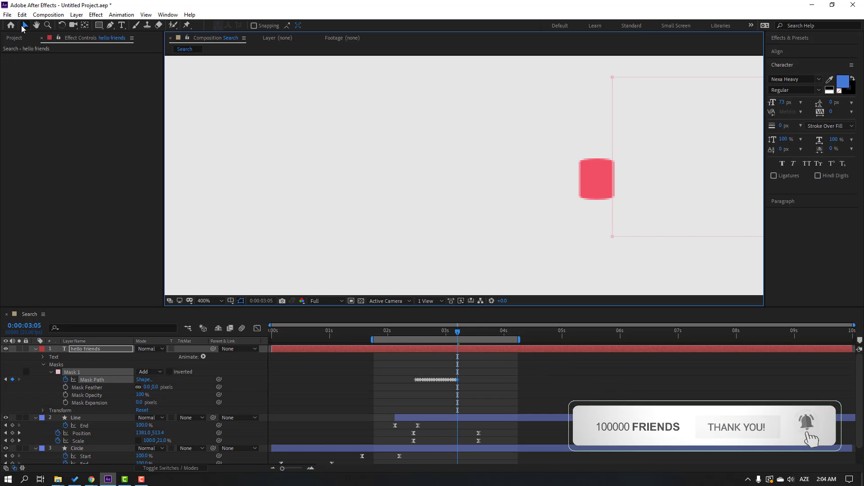
Preview the animated text mask with the composition view set to Fit up to 100%
{"action": "key", "text": "comma"}
{"action": "key", "text": "space"}
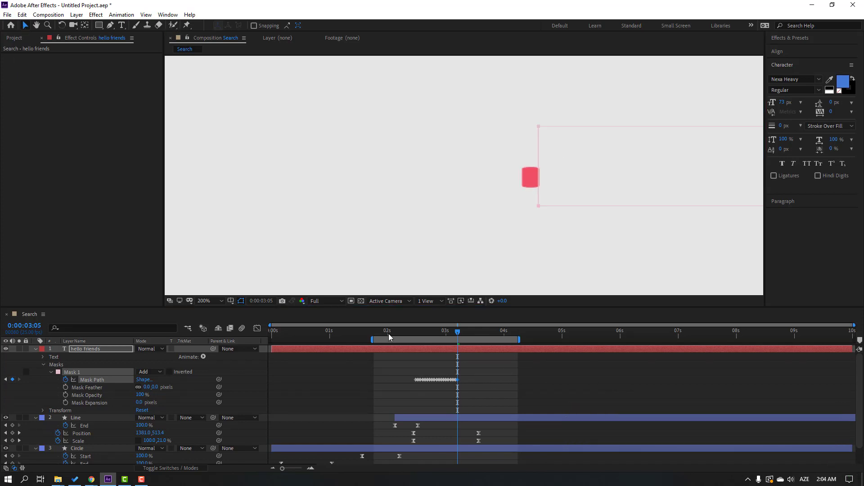
{"action": "scroll", "coordinate": [450, 226], "scroll_direction": "down", "scroll_amount": 1}
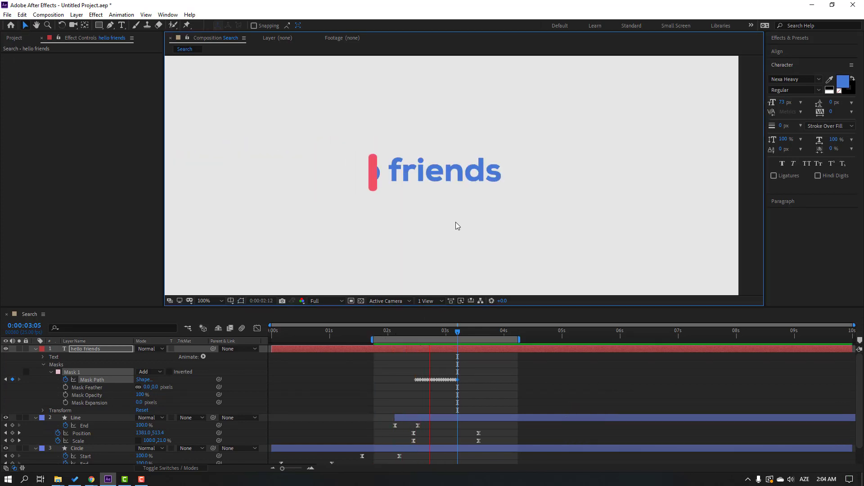
{"action": "left_click", "coordinate": [203, 304]}
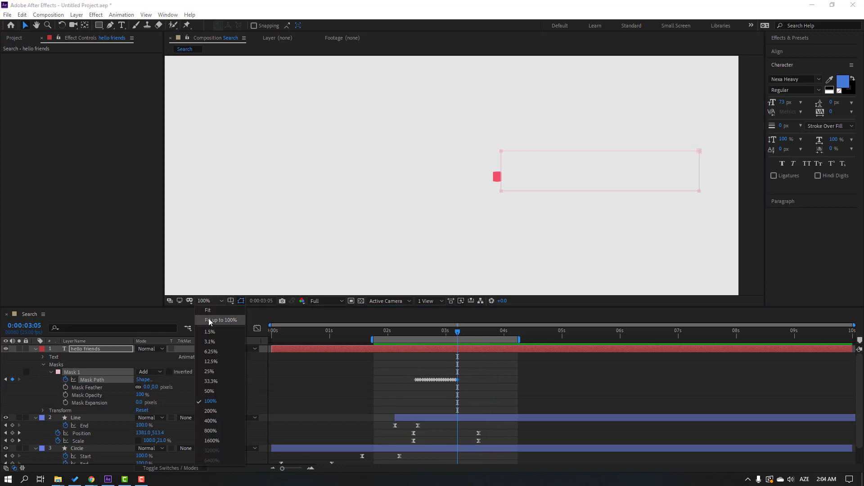
{"action": "left_click", "coordinate": [209, 320]}
{"action": "key", "text": "space"}
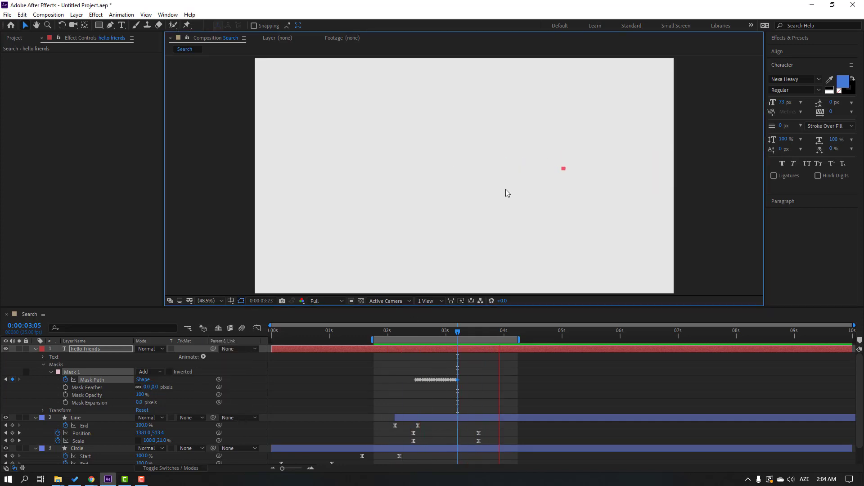
{"action": "key", "text": "period"}
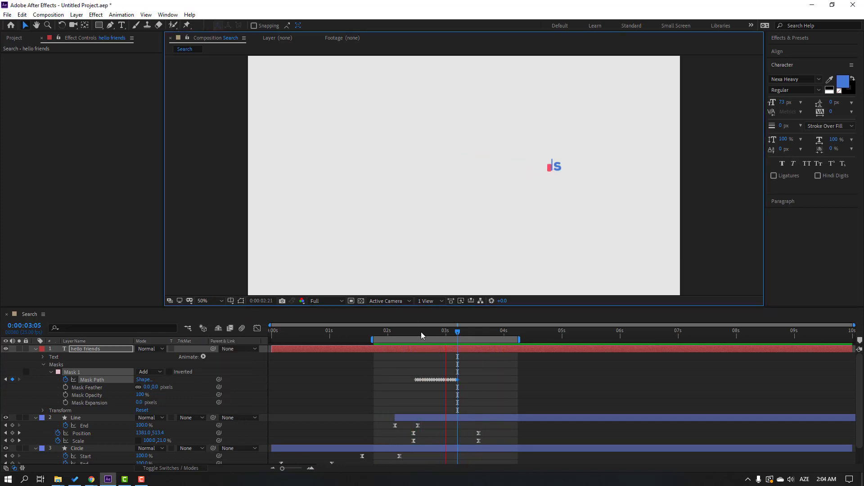
{"action": "key", "text": "space"}
{"action": "key", "text": "period"}
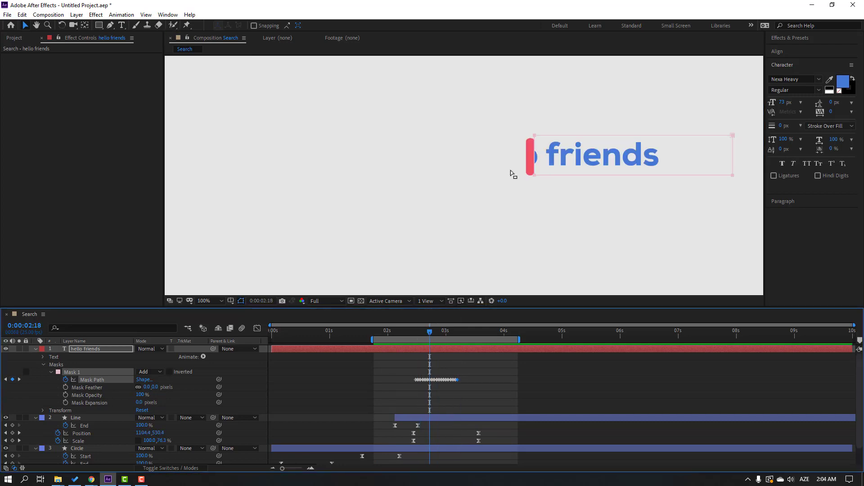
Invert Mask 1 on the hello friends layer and preview the text being revealed behind the Line
{"action": "left_click", "coordinate": [169, 372]}
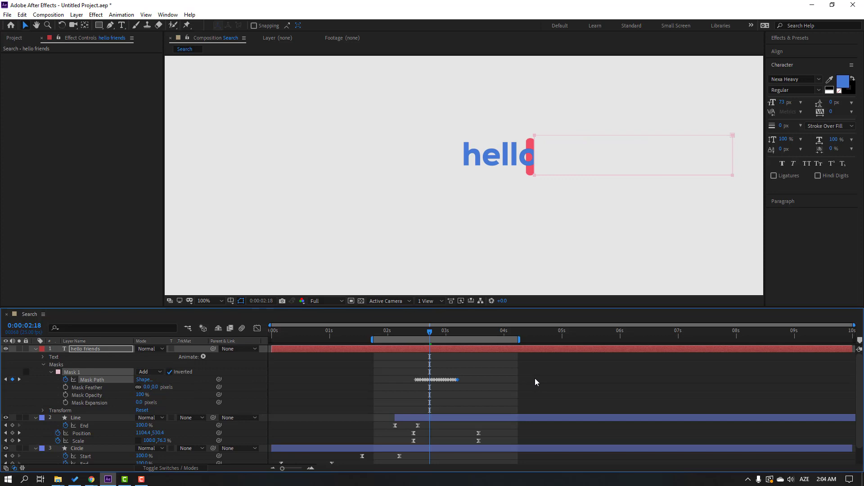
{"action": "key", "text": "space"}
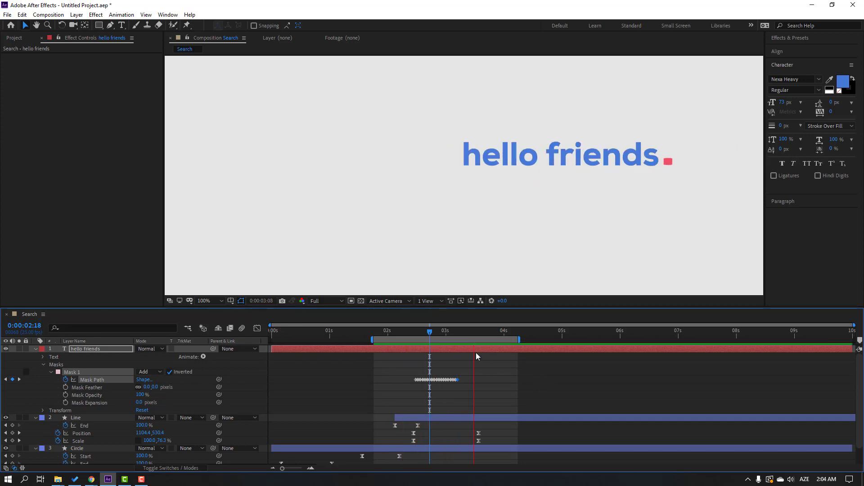
{"action": "left_click", "coordinate": [426, 336]}
Collapse the hello friends layer and move it directly below the Line layer
{"action": "left_click", "coordinate": [45, 353]}
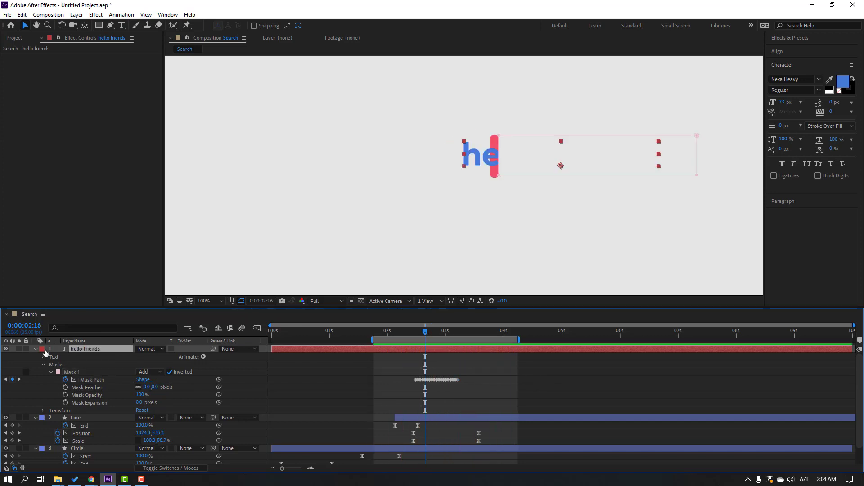
{"action": "left_click", "coordinate": [35, 350]}
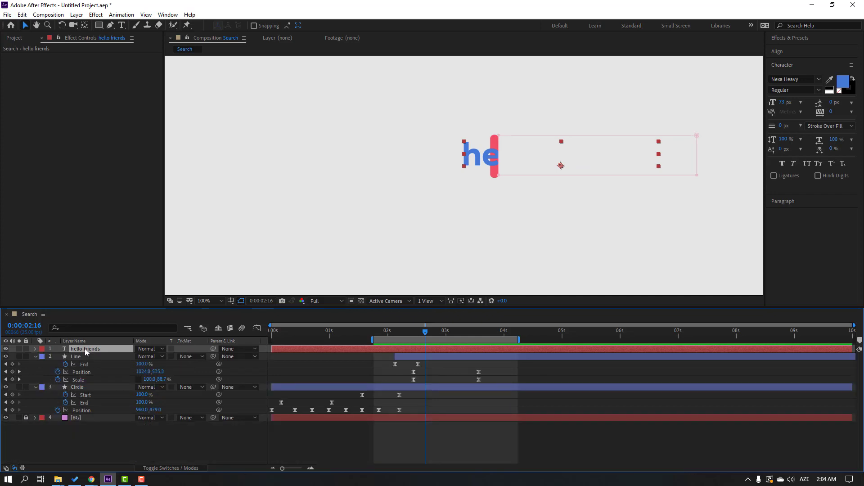
{"action": "left_click_drag", "start_coordinate": [85, 348], "coordinate": [87, 380]}
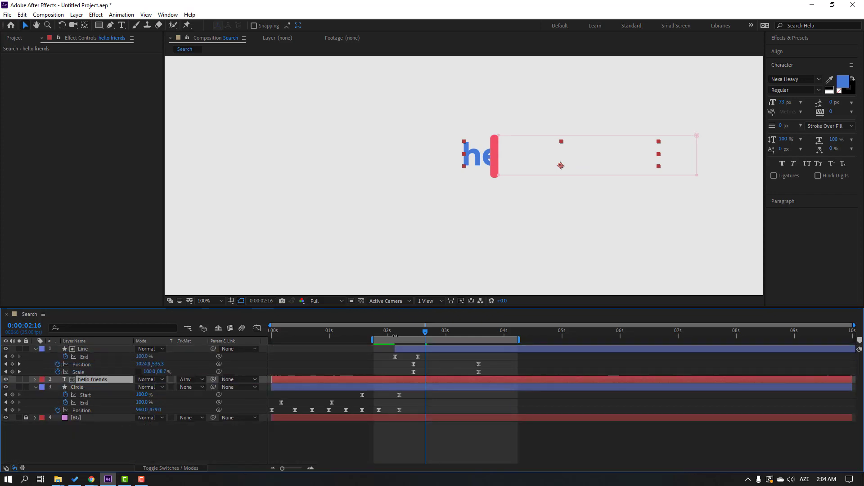
Undo the alpha inverted matte on the hello friends layer and trim the layer's start to 0:00:02:11
{"action": "mouse_move", "coordinate": [395, 336]}
{"action": "left_mouse_down"}
{"action": "mouse_move", "coordinate": [387, 336]}
{"action": "mouse_move", "coordinate": [412, 334]}
{"action": "left_mouse_up"}
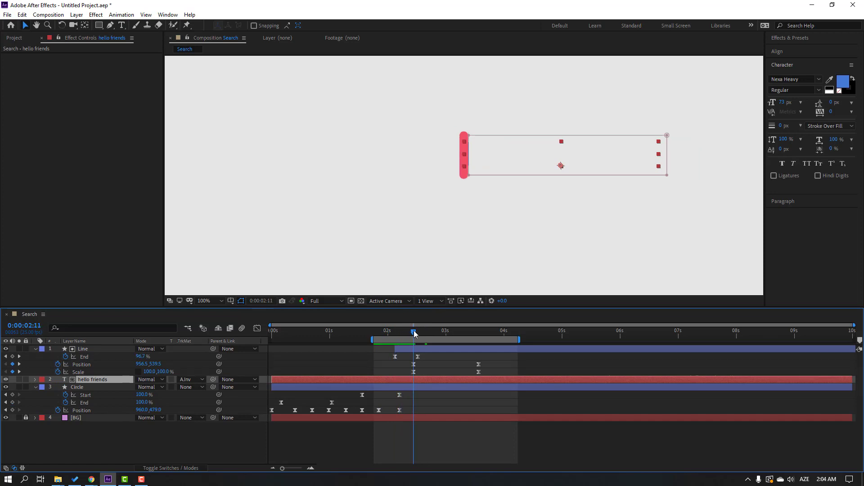
{"action": "key", "text": "ctrl+z"}
{"action": "left_click_drag", "start_coordinate": [273, 380], "coordinate": [413, 384]}
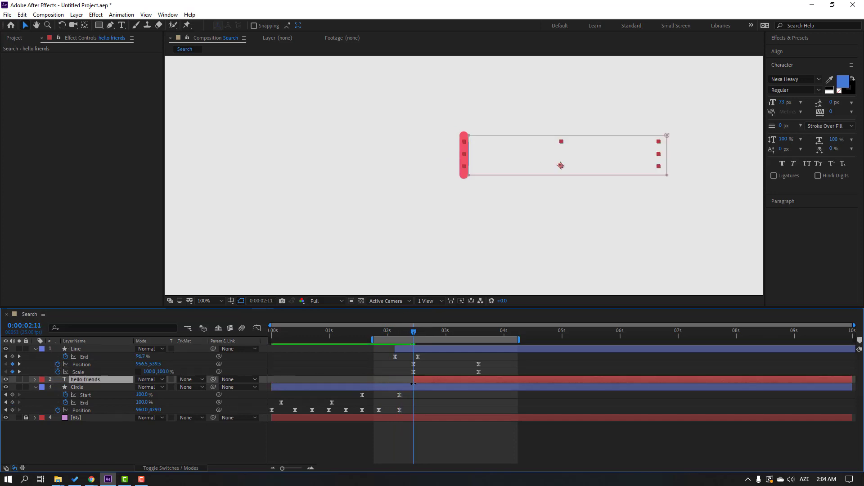
Preview the text reveal with the layers reordered and examine the timeline around 0:00:02:11
{"action": "left_click", "coordinate": [433, 369]}
{"action": "key", "text": "space"}
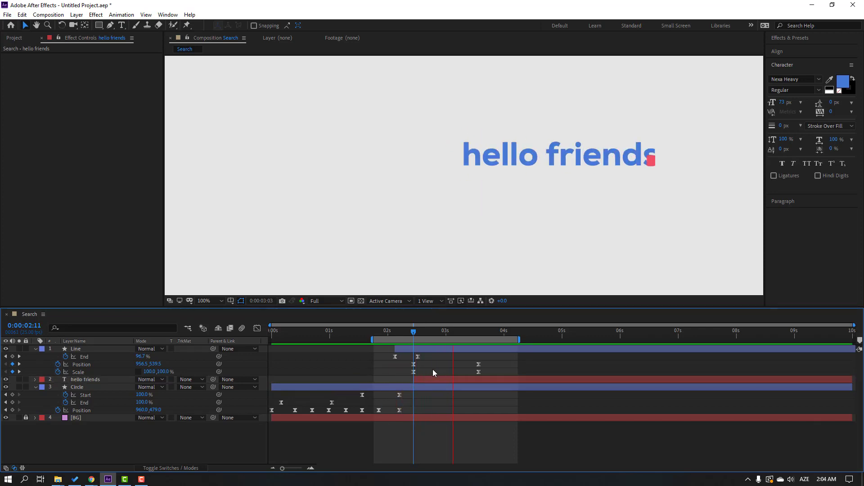
{"action": "key", "text": "space"}
{"action": "key", "text": "equal"}
{"action": "key", "text": "equal"}
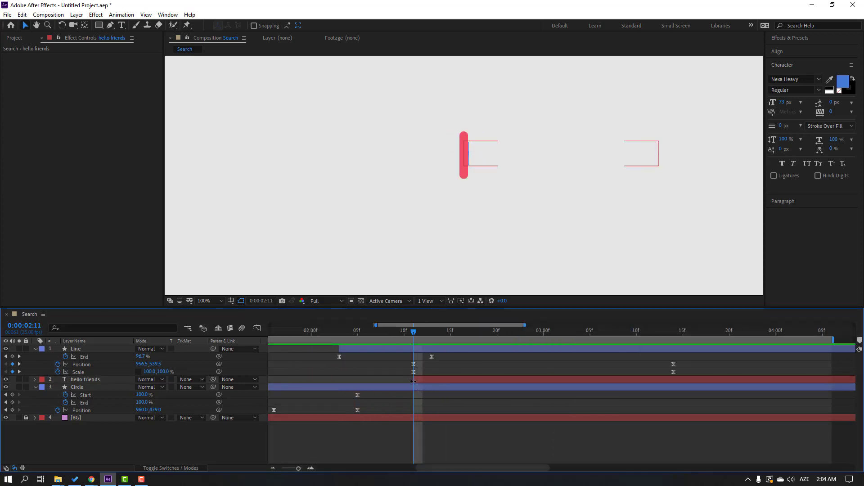
Trim the start of the hello friends layer to 0:00:02:12 and preview the line revealing the text across the full composition
{"action": "left_click_drag", "start_coordinate": [413, 381], "coordinate": [419, 381]}
{"action": "left_click_drag", "start_coordinate": [411, 331], "coordinate": [468, 331]}
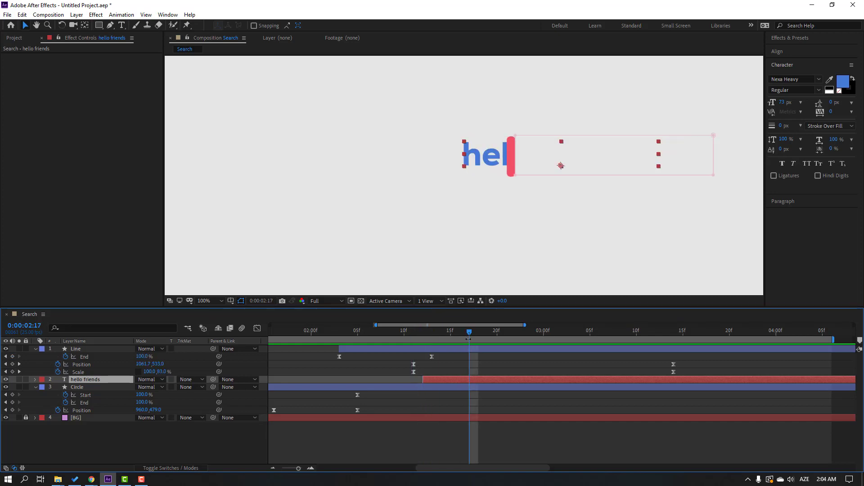
{"action": "key", "text": "minus"}
{"action": "key", "text": "minus"}
{"action": "left_click", "coordinate": [571, 430]}
{"action": "key", "text": "space"}
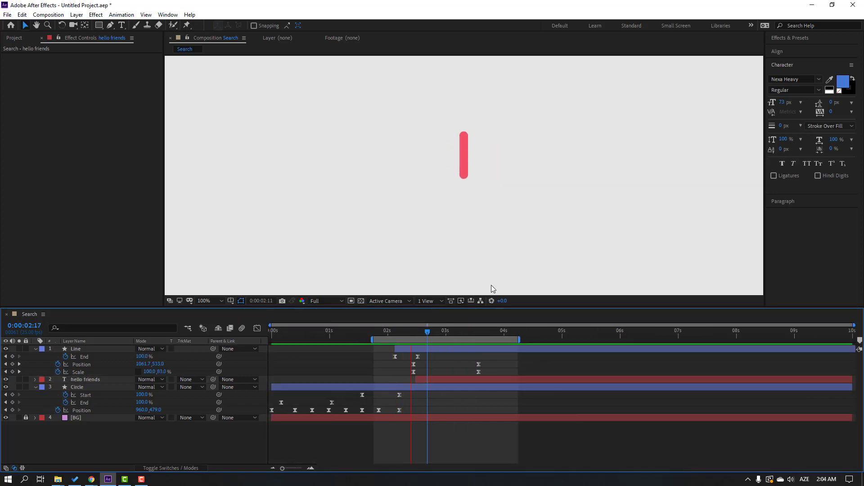
{"action": "key", "text": "comma"}
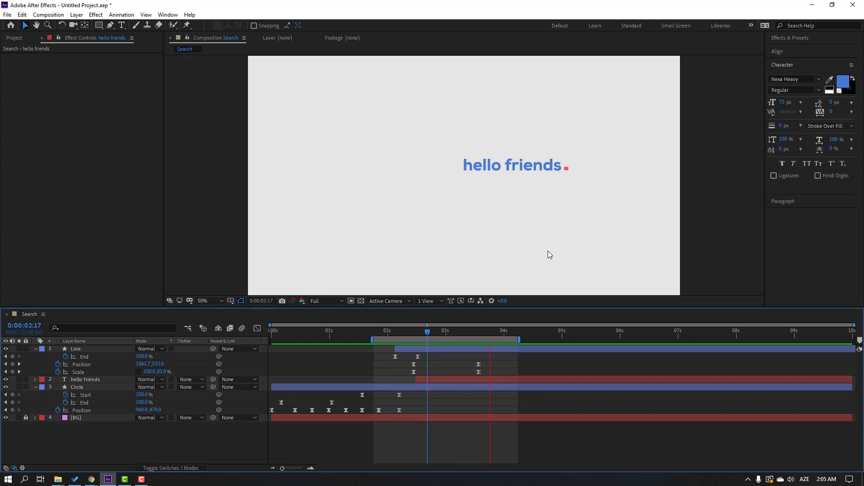
Select the Line, hello friends and Circle layers, and show the layer switches to enable motion blur on the [BG] layer
{"action": "left_click_drag", "start_coordinate": [80, 443], "coordinate": [84, 349]}
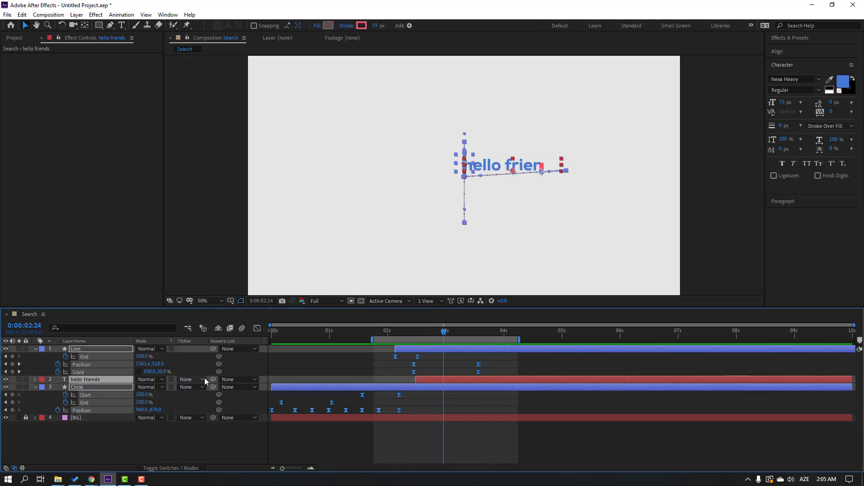
{"action": "left_click", "coordinate": [178, 469]}
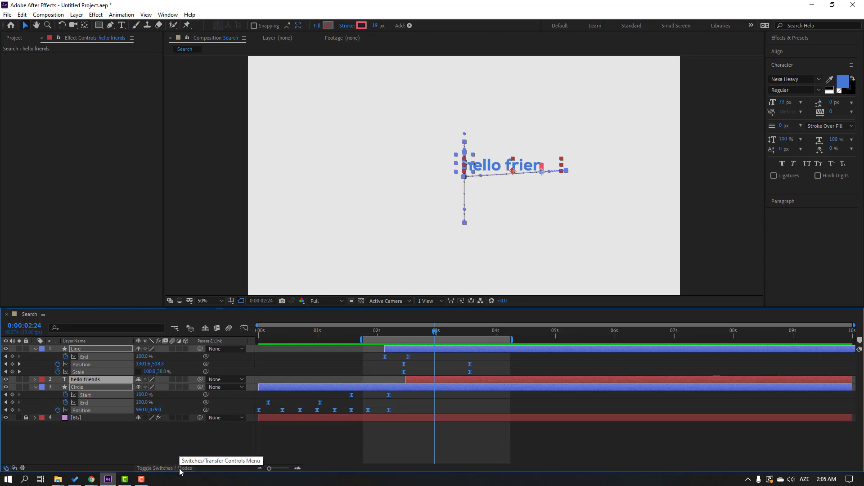
{"action": "left_click", "coordinate": [172, 418]}
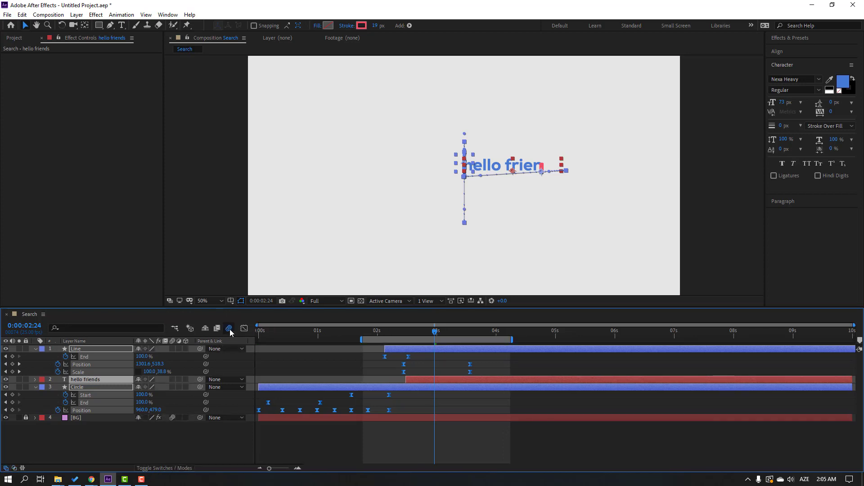